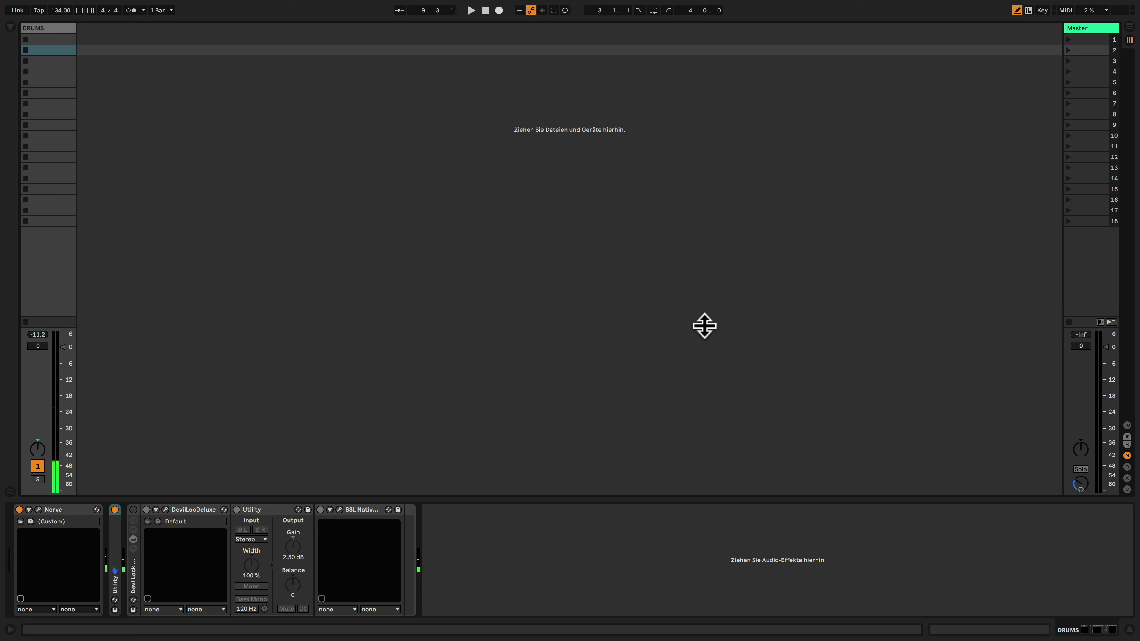
Activate the DevilLock rack on the DRUMS track with its SSL EQ bypassed, and open the DevilLocDeluxe plug-in window
click(134, 510)
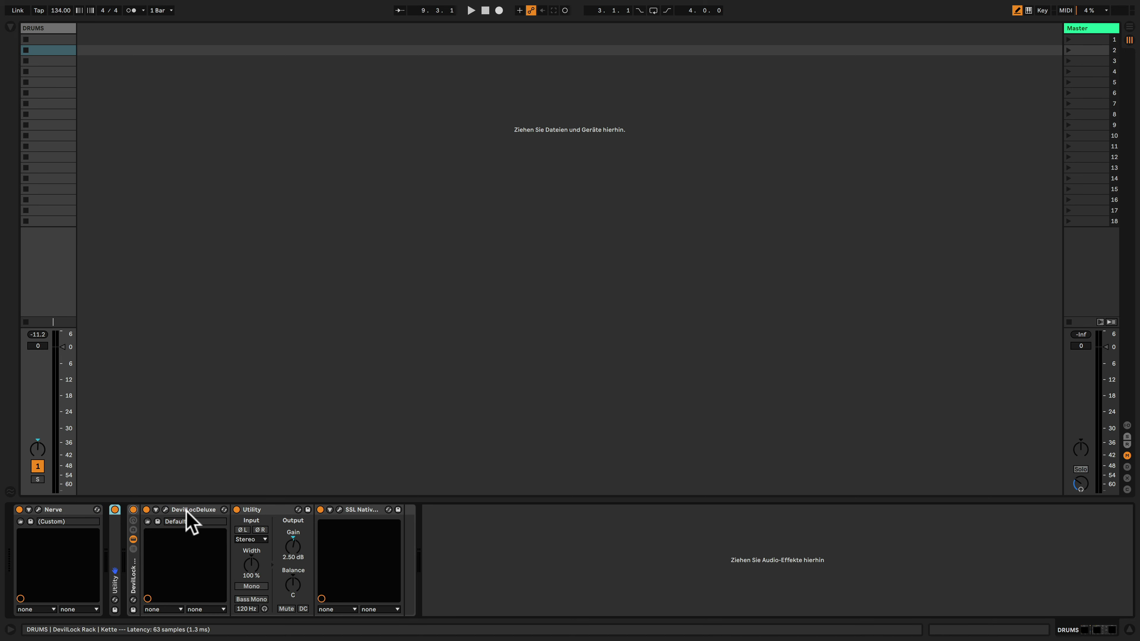
click(166, 510)
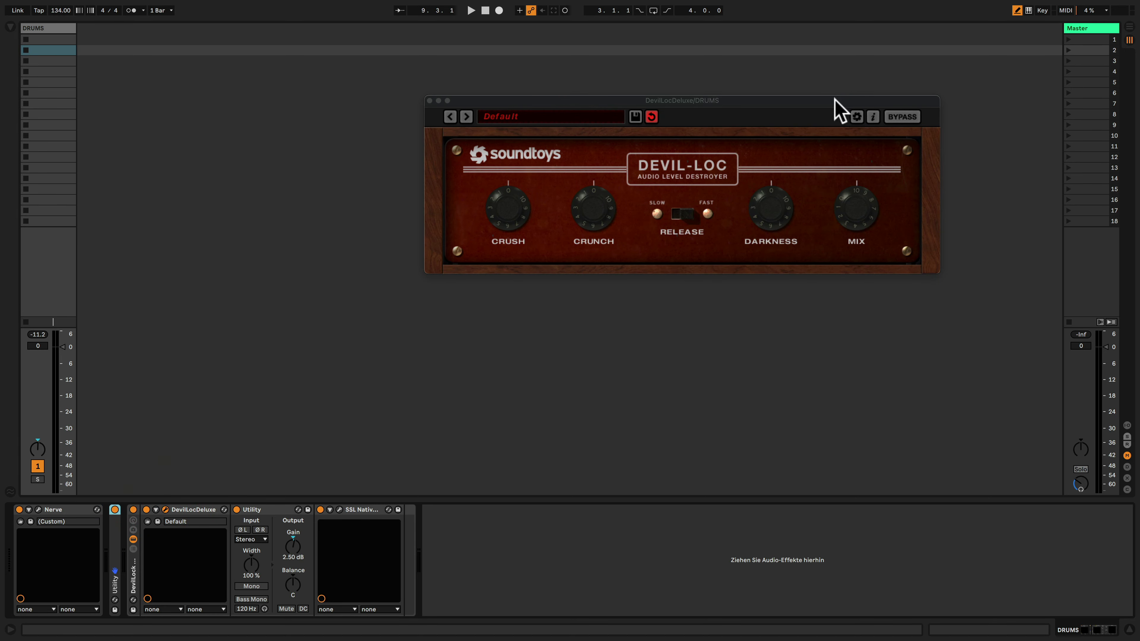
drag(836, 100, 679, 91)
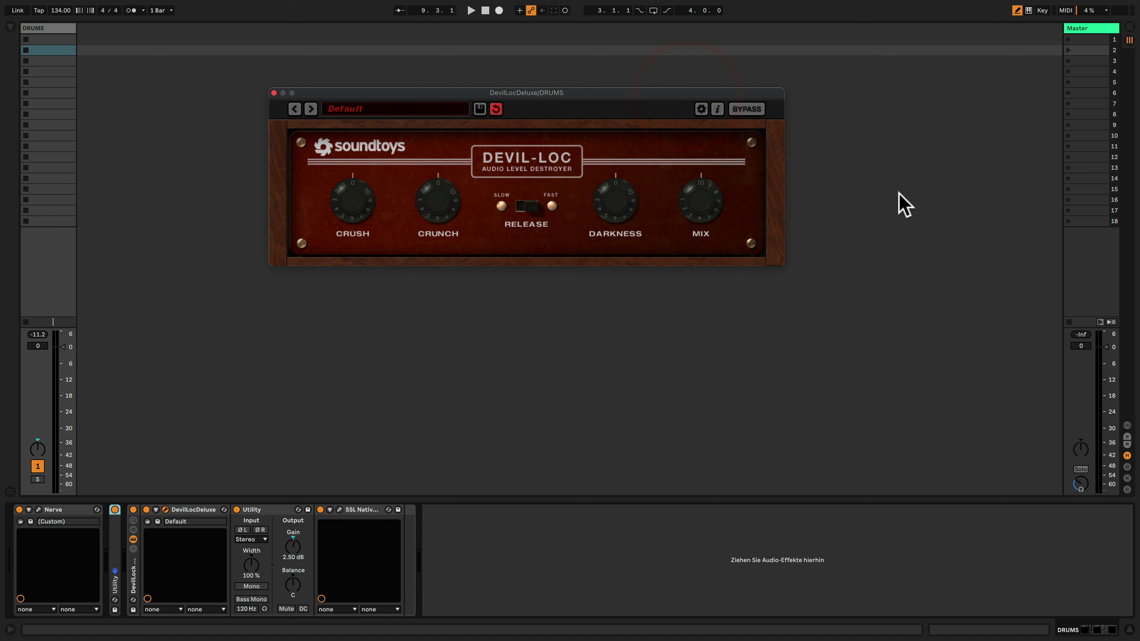
click(279, 510)
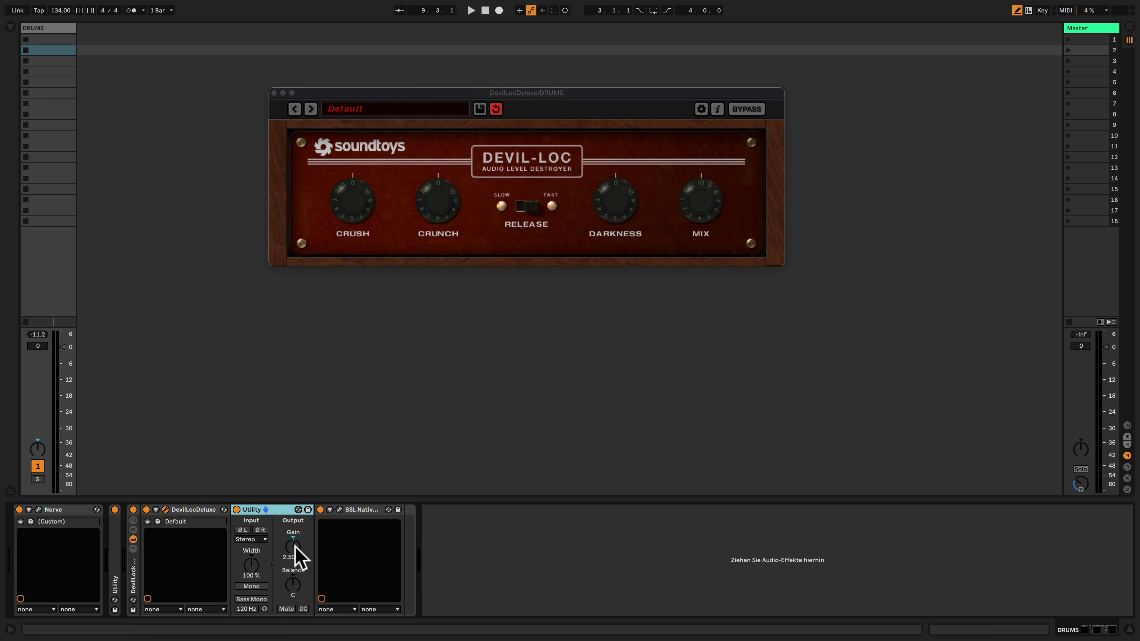
click(320, 509)
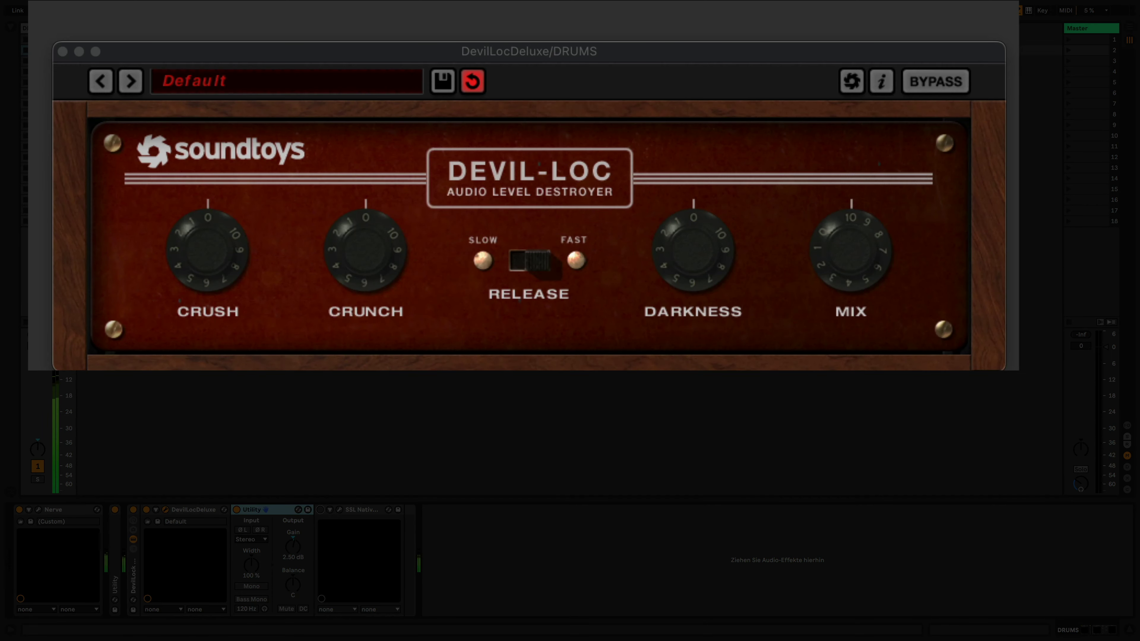
Set Devil-Loc's Crush to about 4 and Crunch to about 3.5 with Mix at 10, compensating with a Utility gain of -5.24 dB
drag(858, 232, 833, 405)
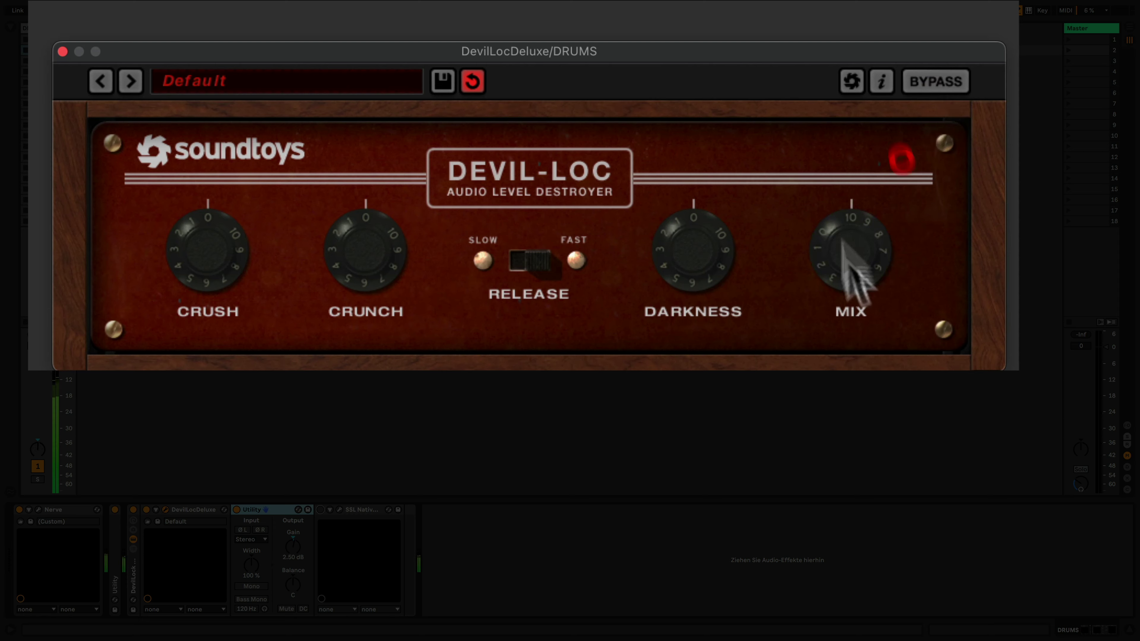
alt+click(866, 267)
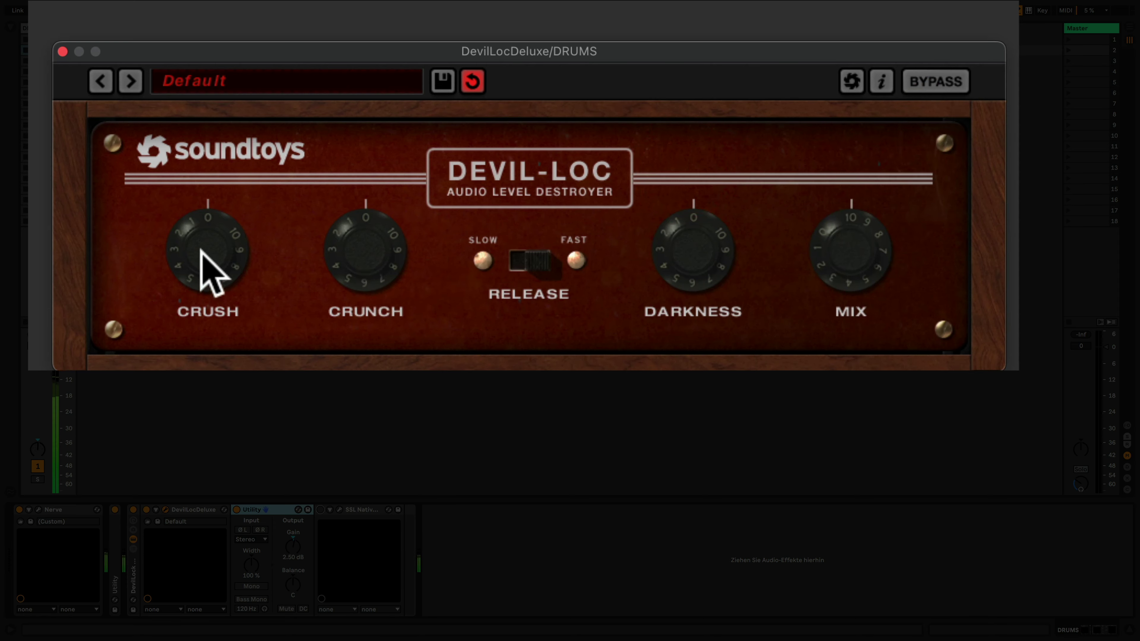
mouse_move(211, 255)
mouse_down()
mouse_move(222, 154)
mouse_move(200, 282)
mouse_move(203, 271)
mouse_move(369, 249)
mouse_move(370, 225)
mouse_up()
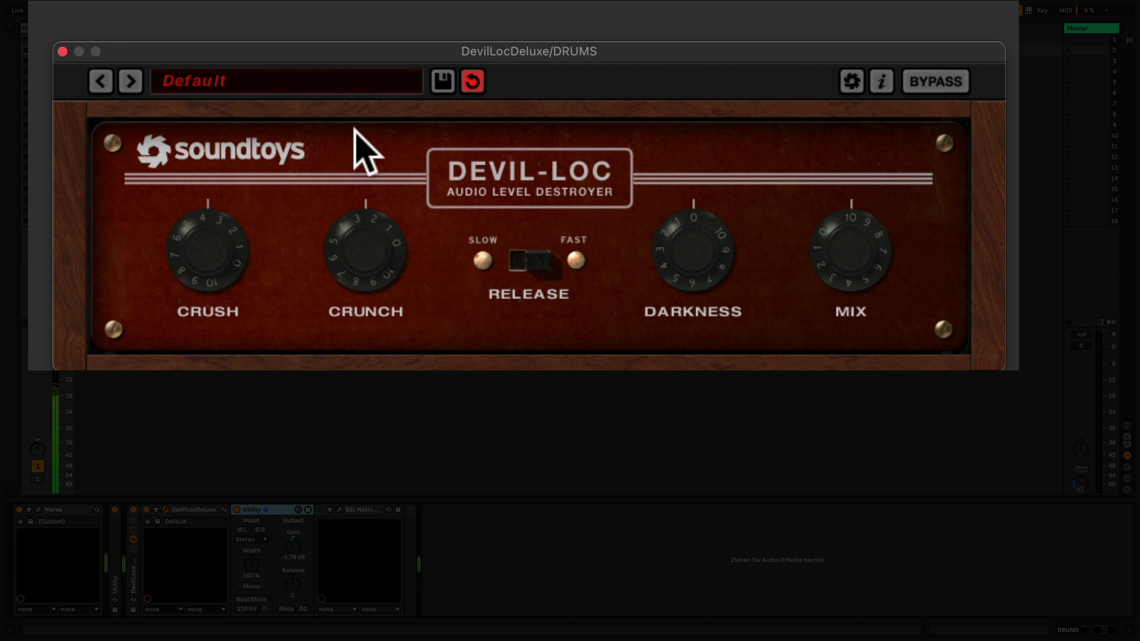
drag(369, 259, 372, 240)
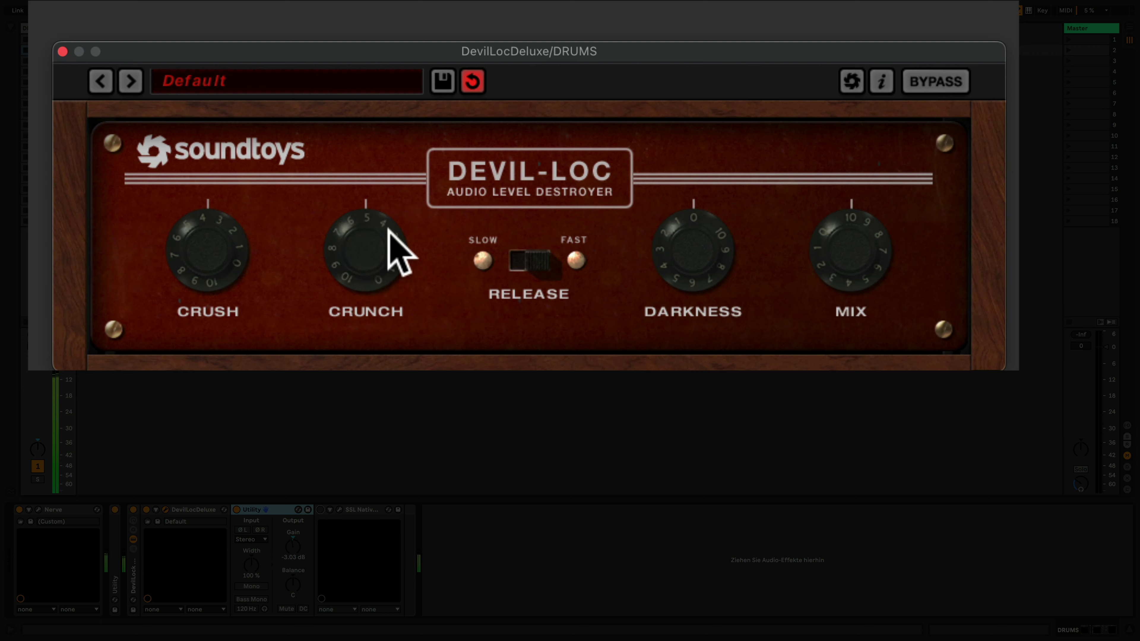
drag(387, 247, 384, 278)
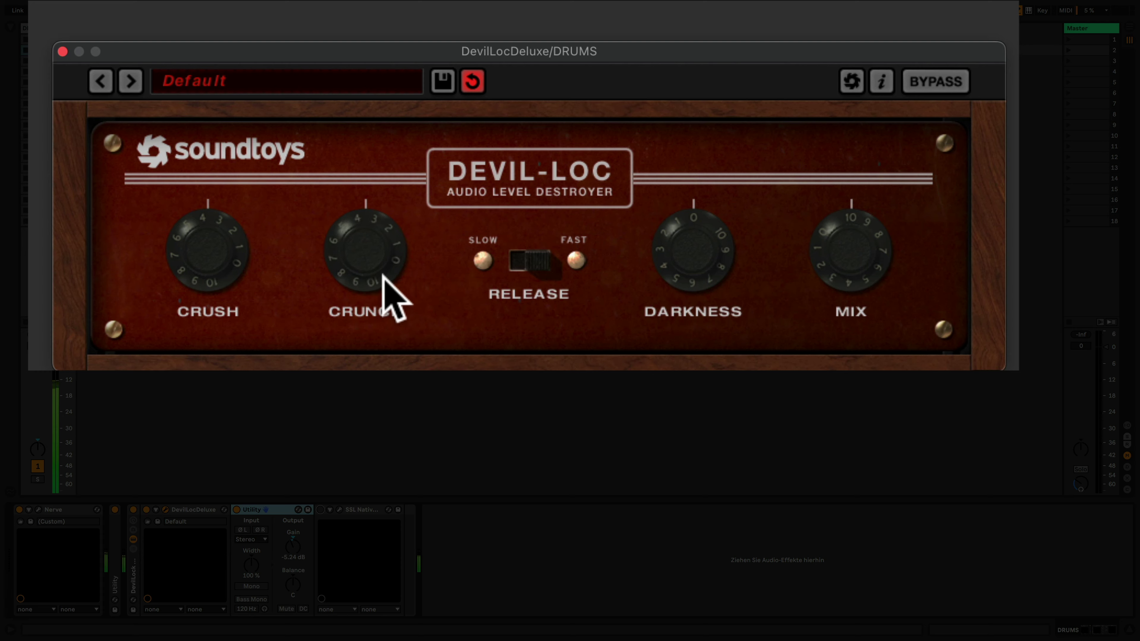
mouse_move(230, 245)
mouse_down()
mouse_move(212, 247)
mouse_move(219, 255)
mouse_up()
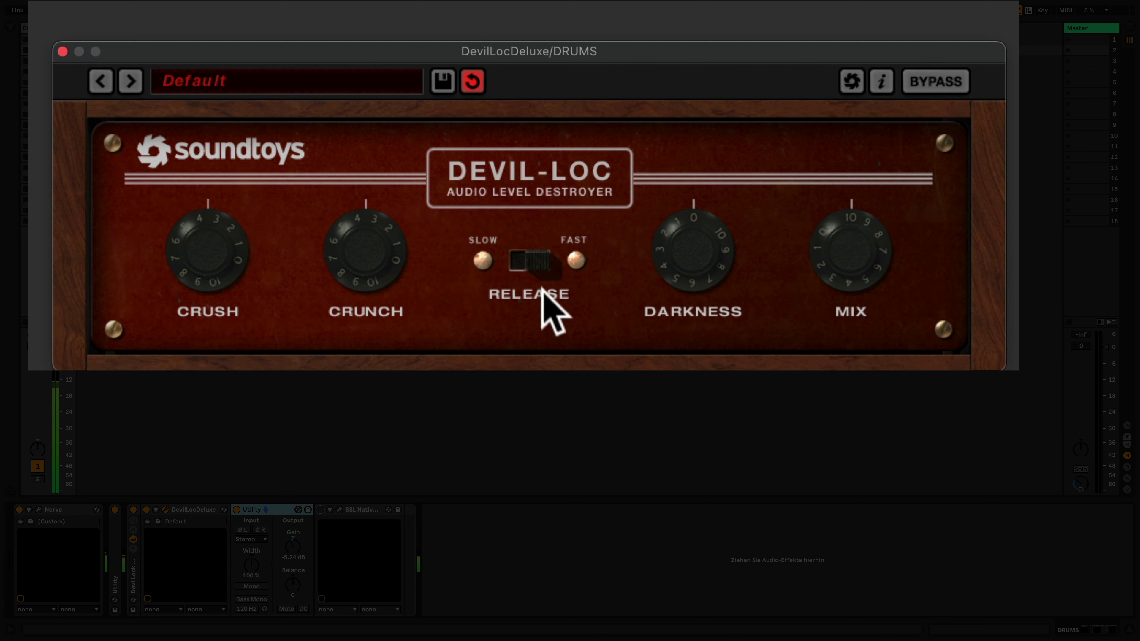
Try Devil-Loc's release on Slow, return it to Fast, and adjust the Darkness amount
click(529, 263)
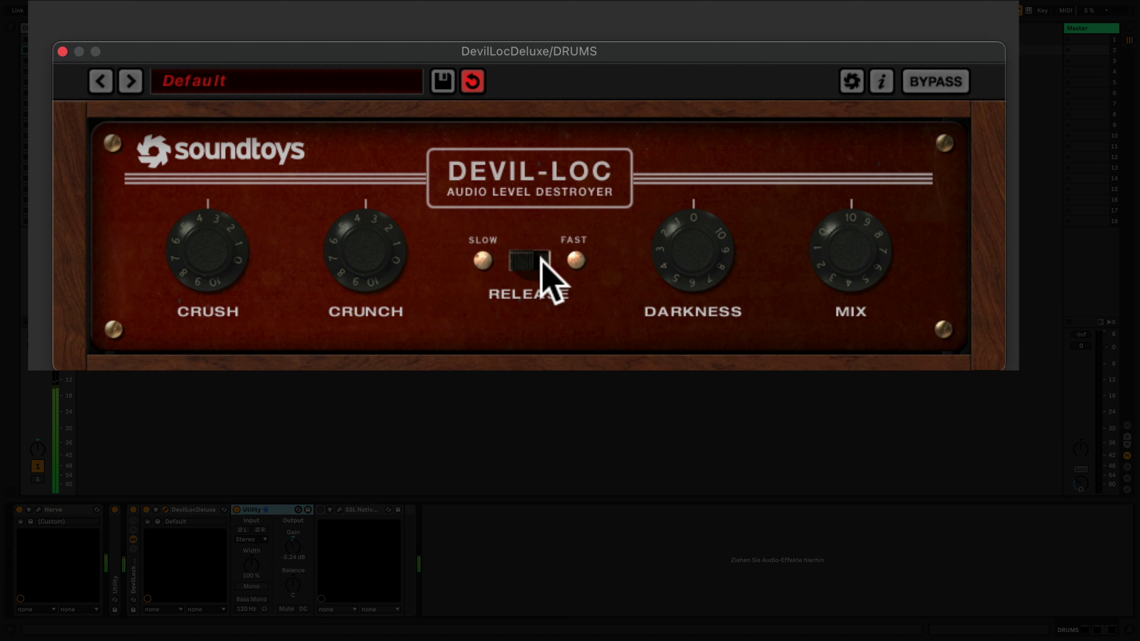
click(648, 244)
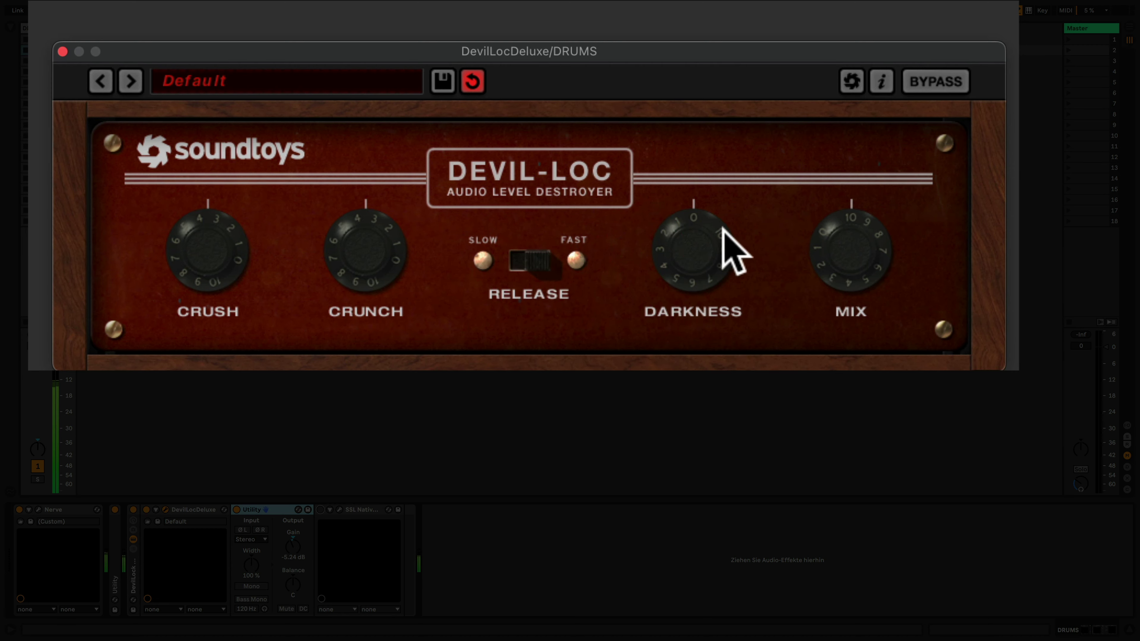
drag(700, 270, 699, 211)
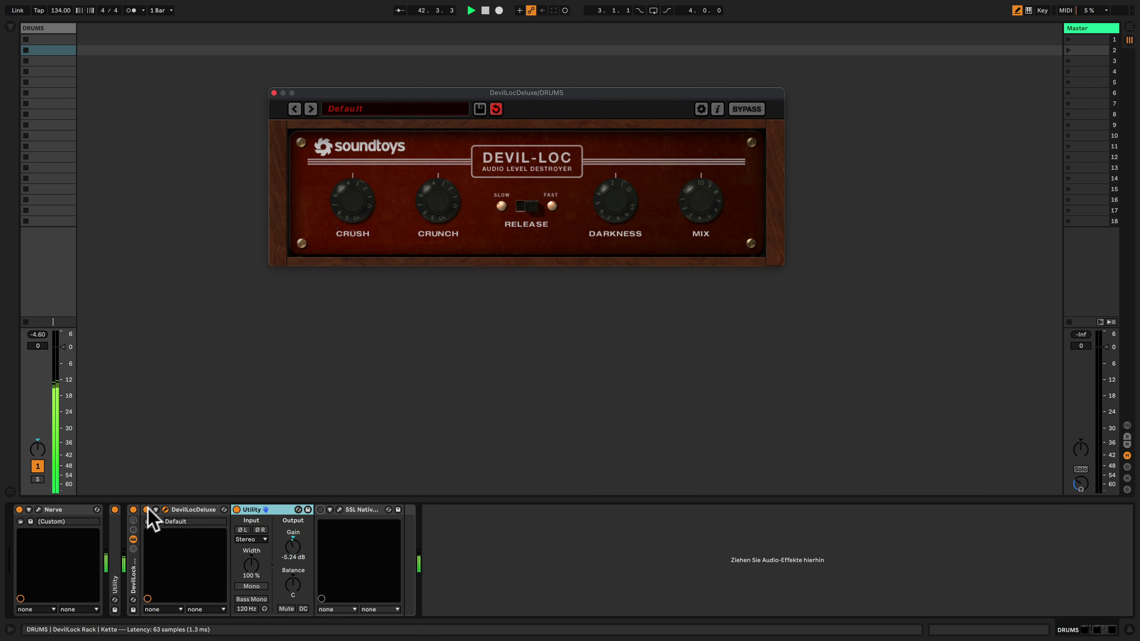
Compare the drums with the DevilLock rack off and on, matching the level with a Utility gain of -7.44 dB
click(133, 510)
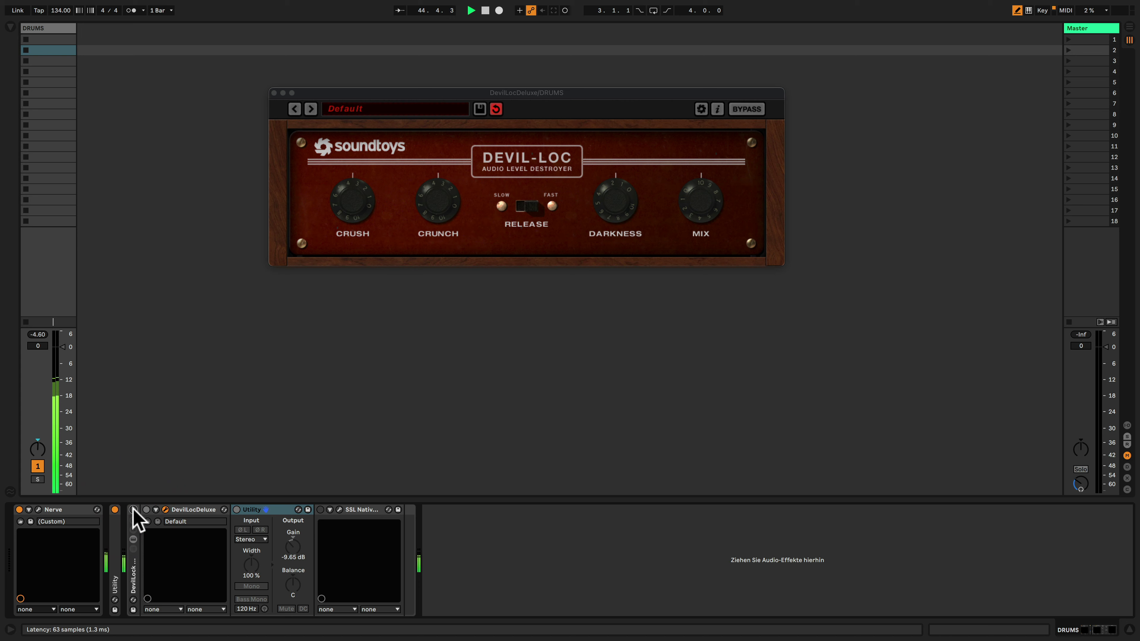
click(133, 510)
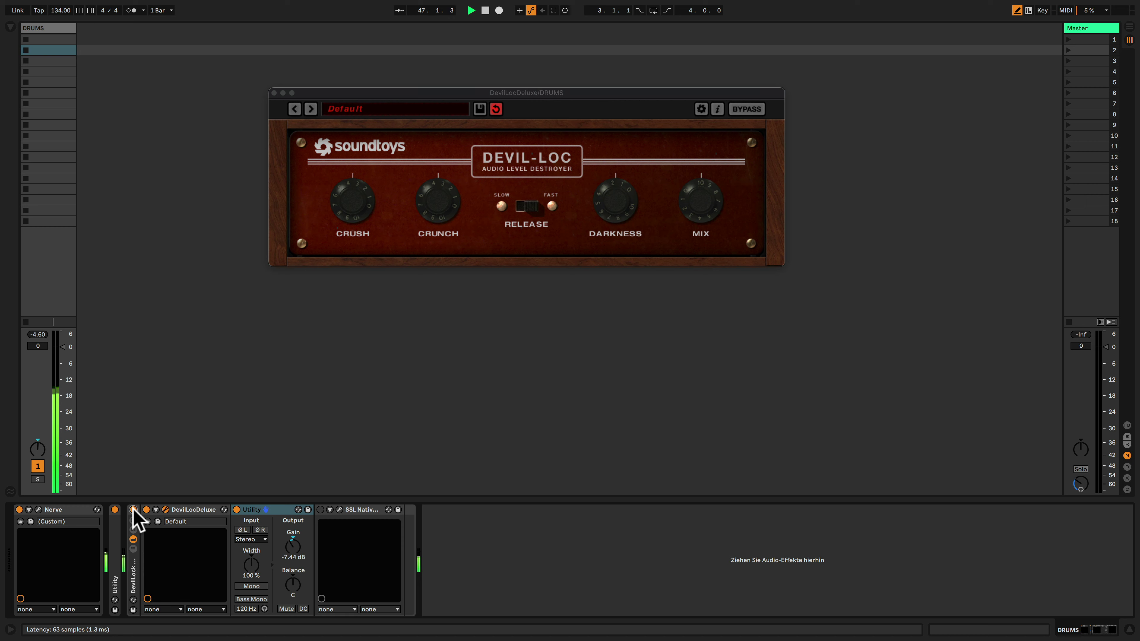
click(132, 510)
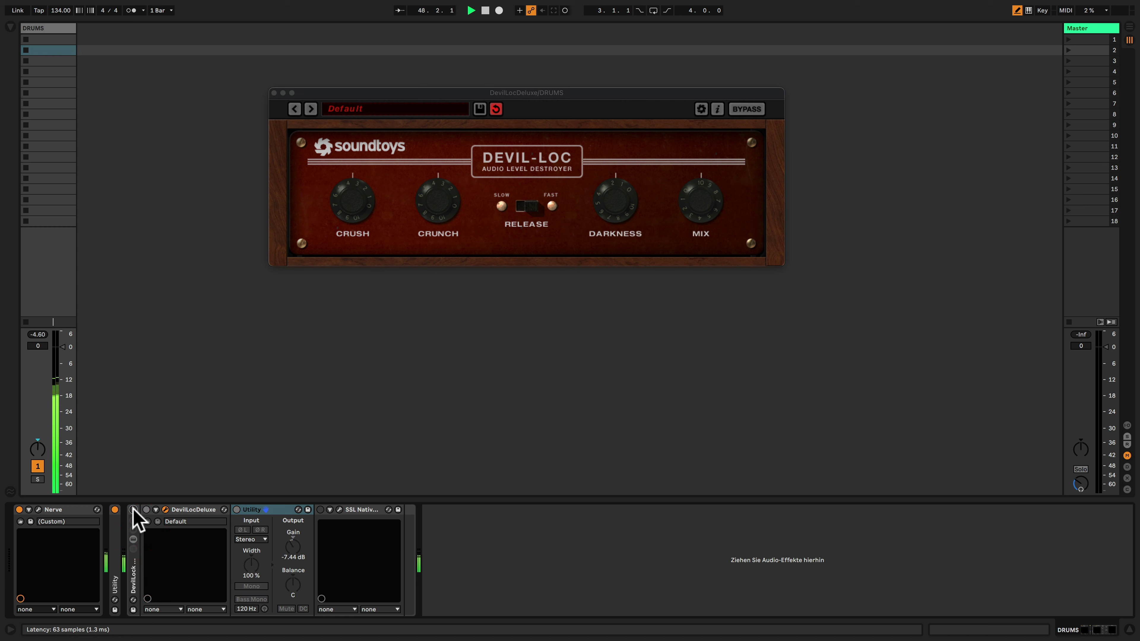
click(132, 509)
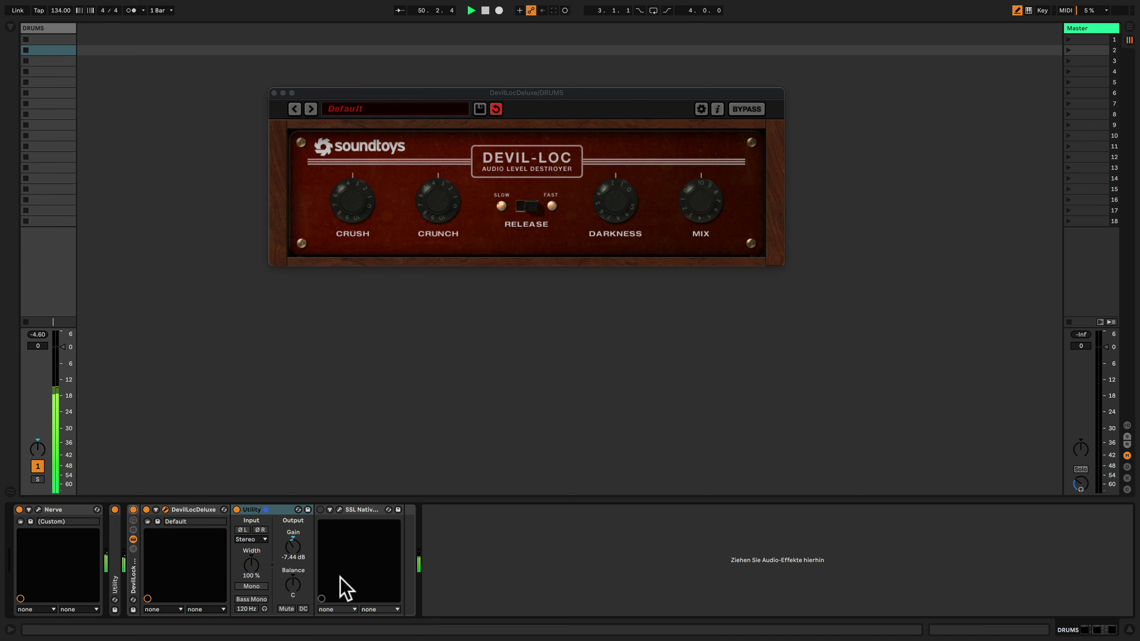
Inspect the SSL X-EQ 2 curve, activate that EQ, and compare the drums with the rack bypassed and active
click(340, 510)
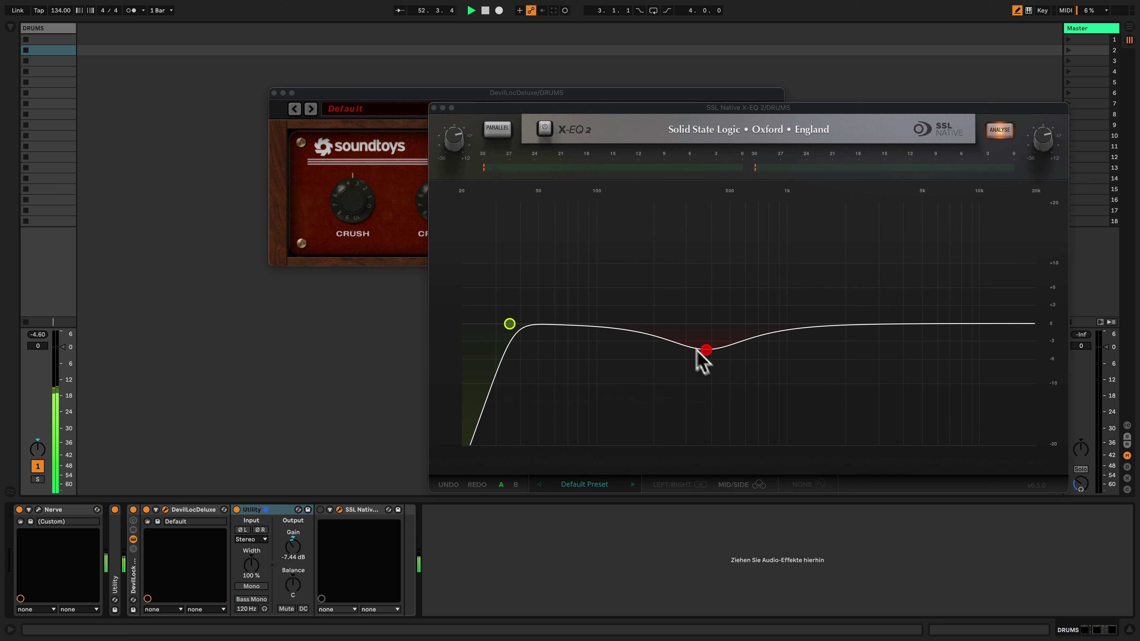
click(434, 108)
click(320, 510)
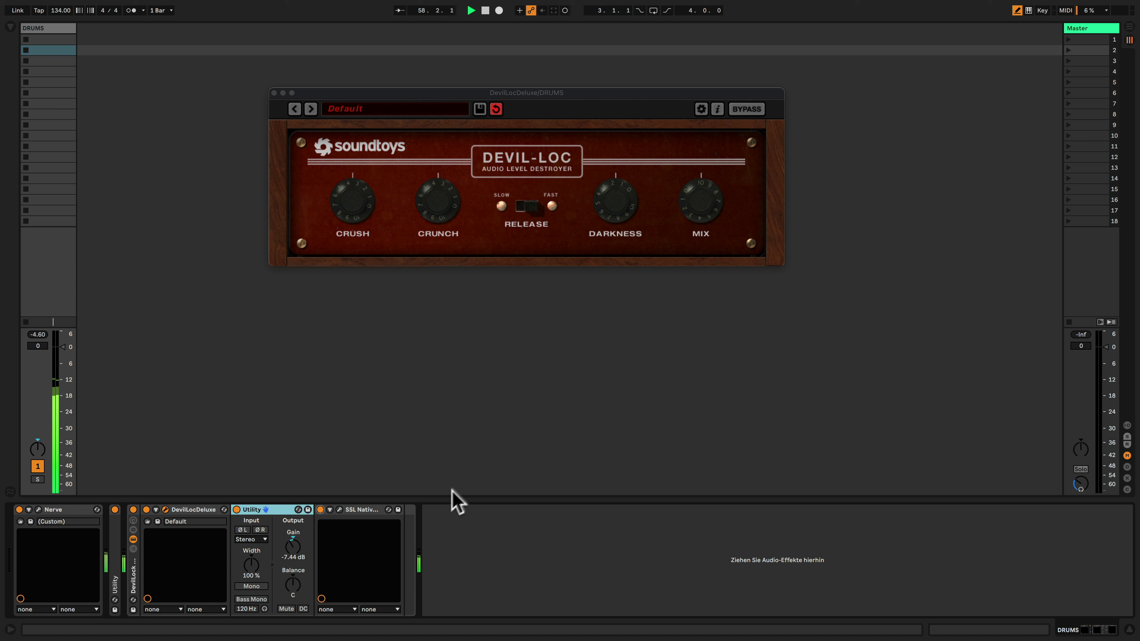
click(134, 509)
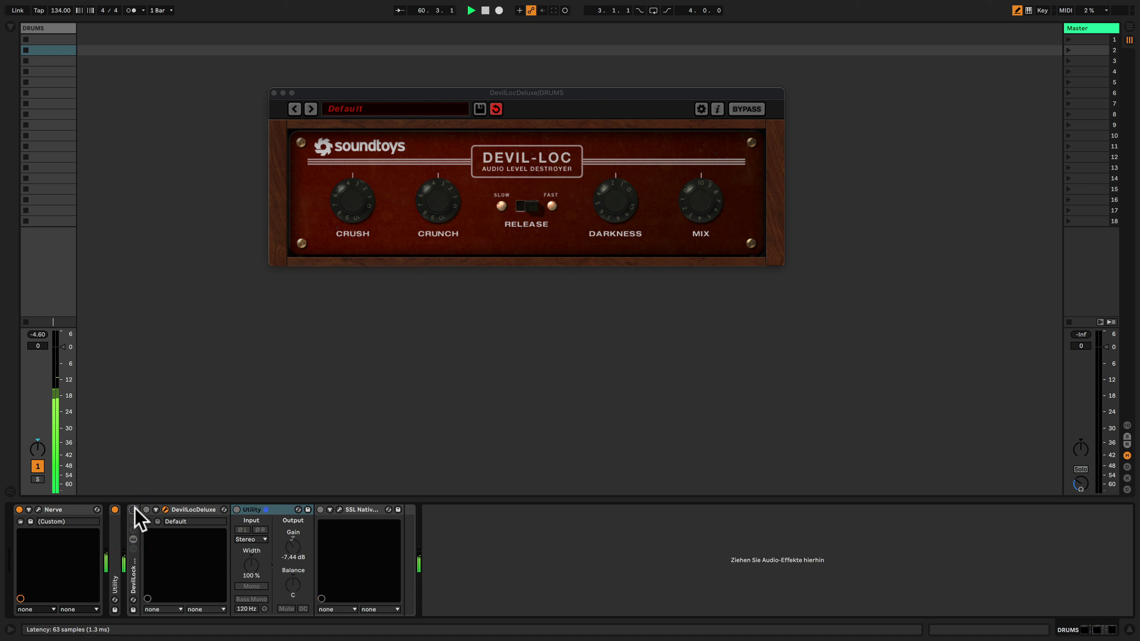
click(133, 510)
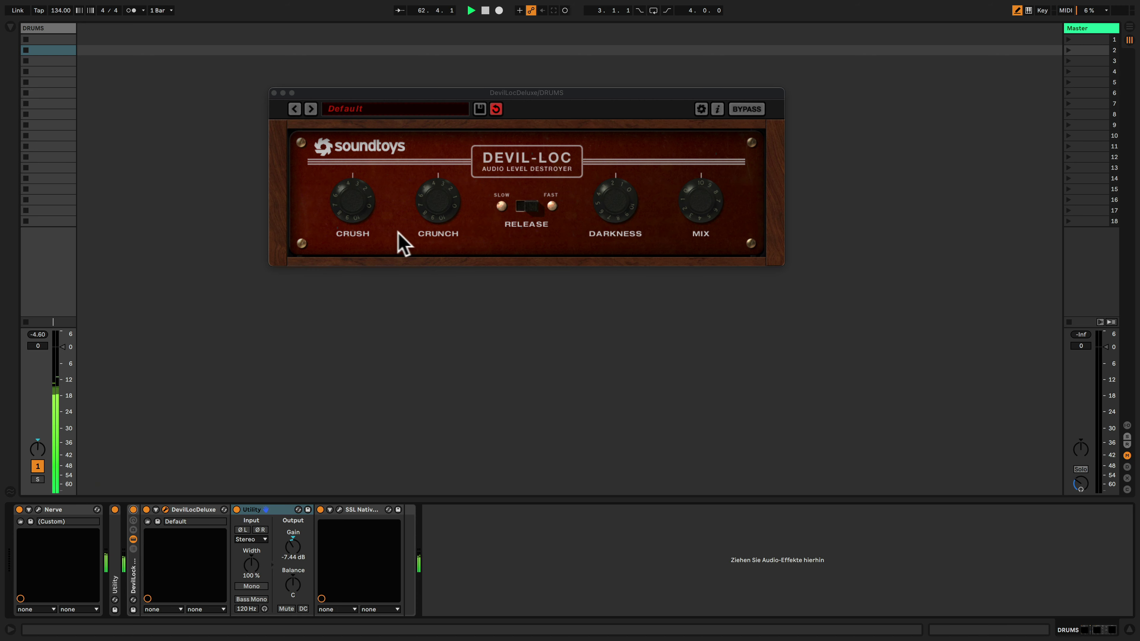
Fine-tune the Crunch, Darkness and Mix amounts in the Devil-Loc plug-in
click(439, 197)
drag(440, 204, 372, 207)
drag(580, 204, 626, 221)
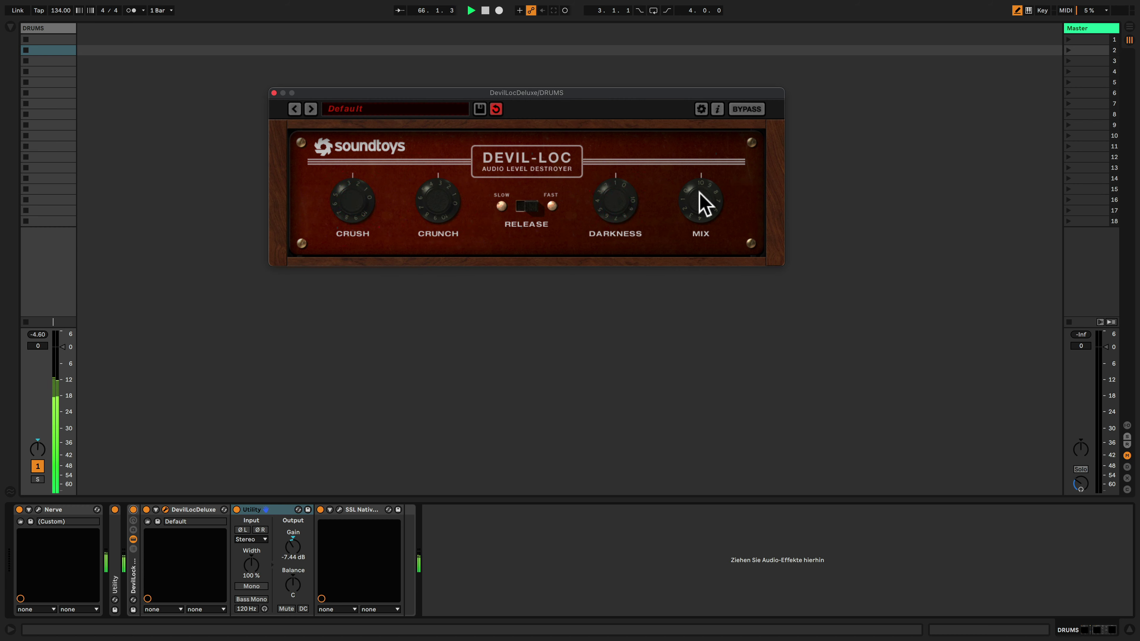
drag(705, 219, 707, 224)
Bypass and reactivate the DevilLock rack to hear the processed drums against the dry signal
click(133, 510)
click(133, 511)
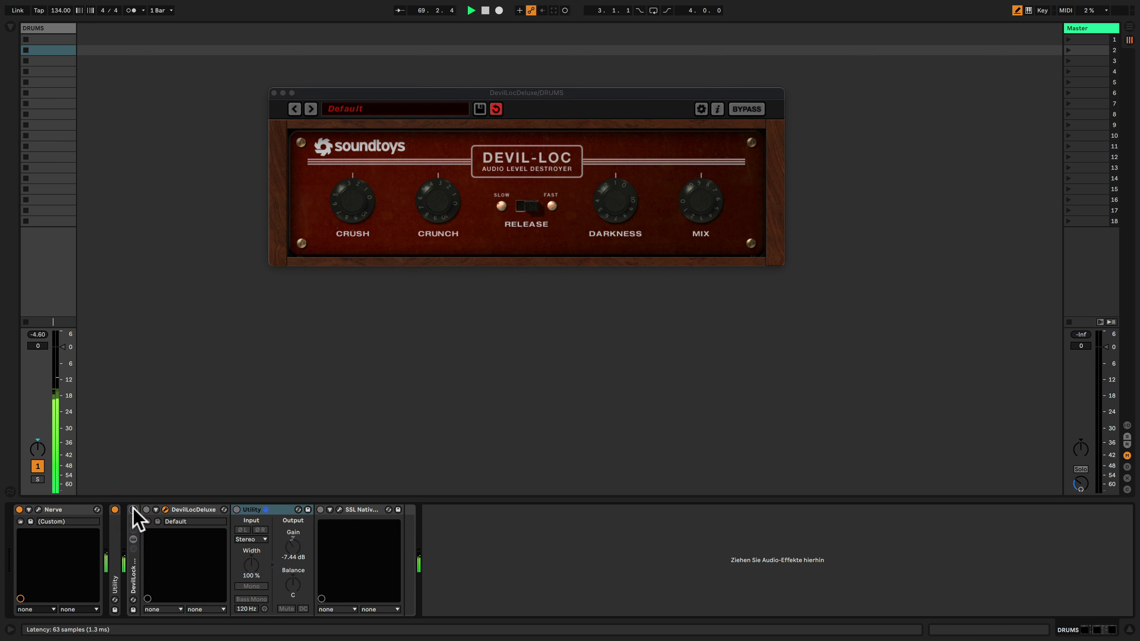
click(133, 511)
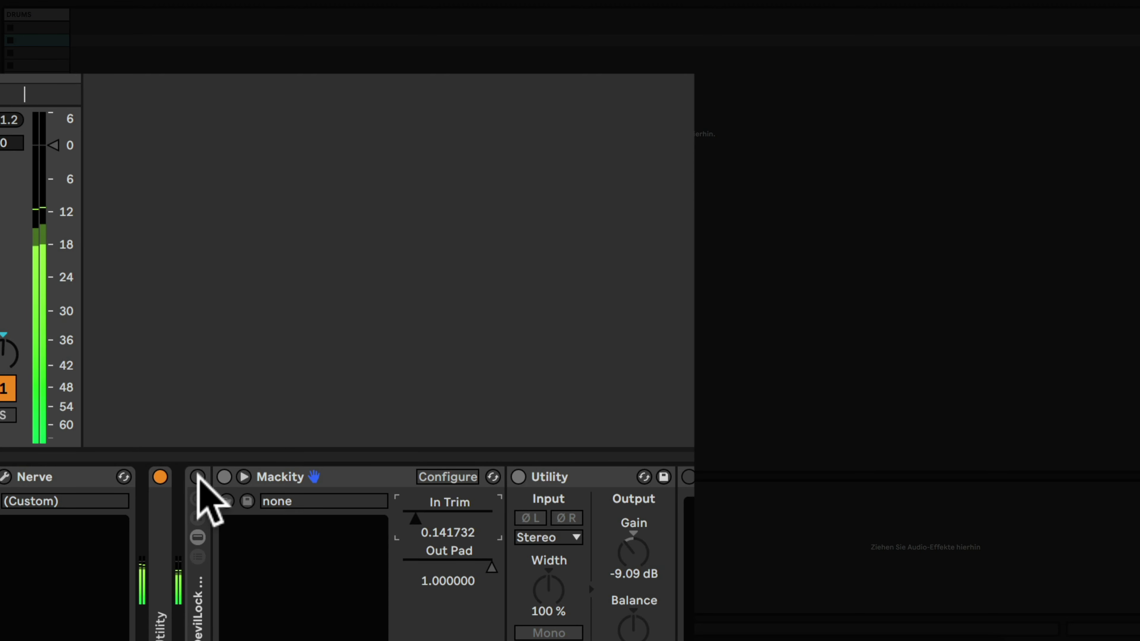
Set Mackity's In Trim to 0.275590 and the Utility gain to -15.6 dB, comparing the drums with the rack off and on
click(198, 477)
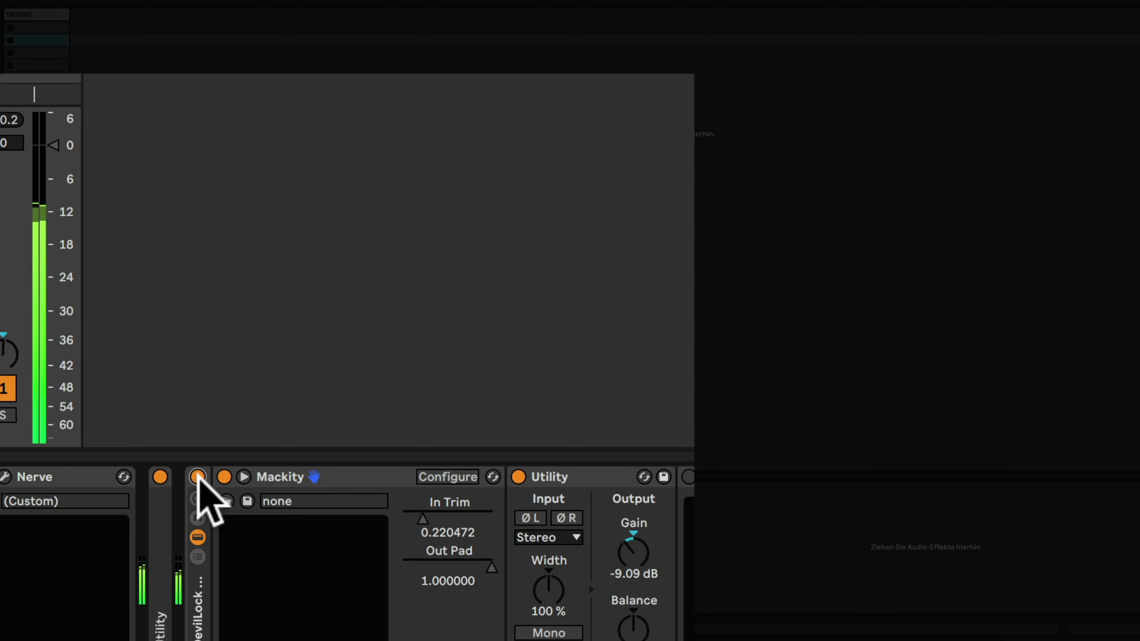
click(658, 571)
drag(658, 572, 658, 598)
click(197, 476)
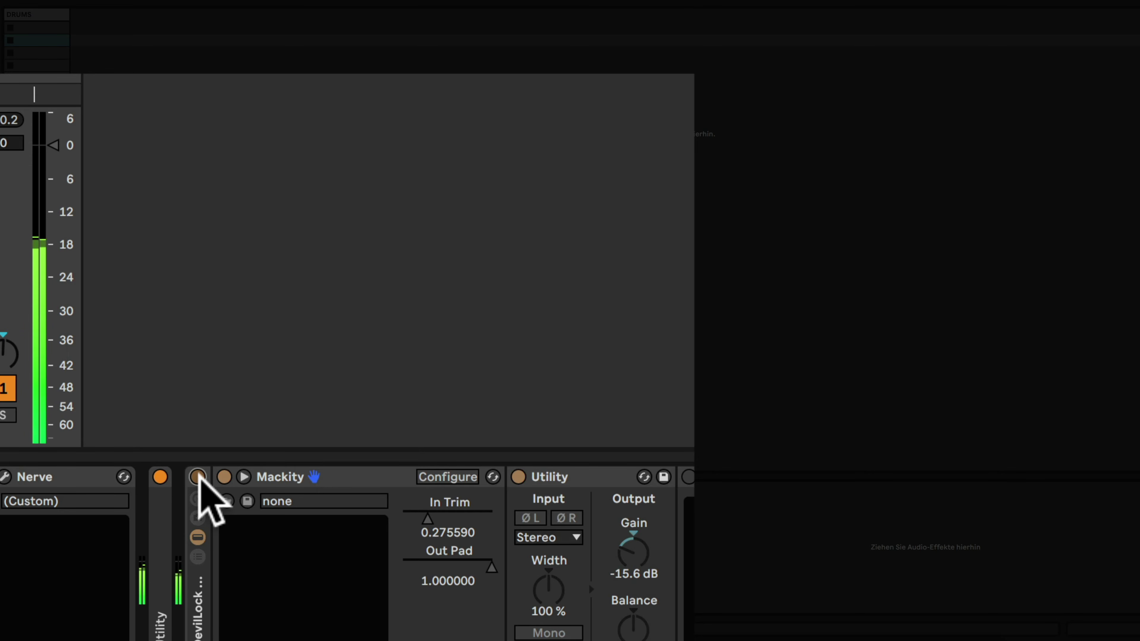
click(197, 477)
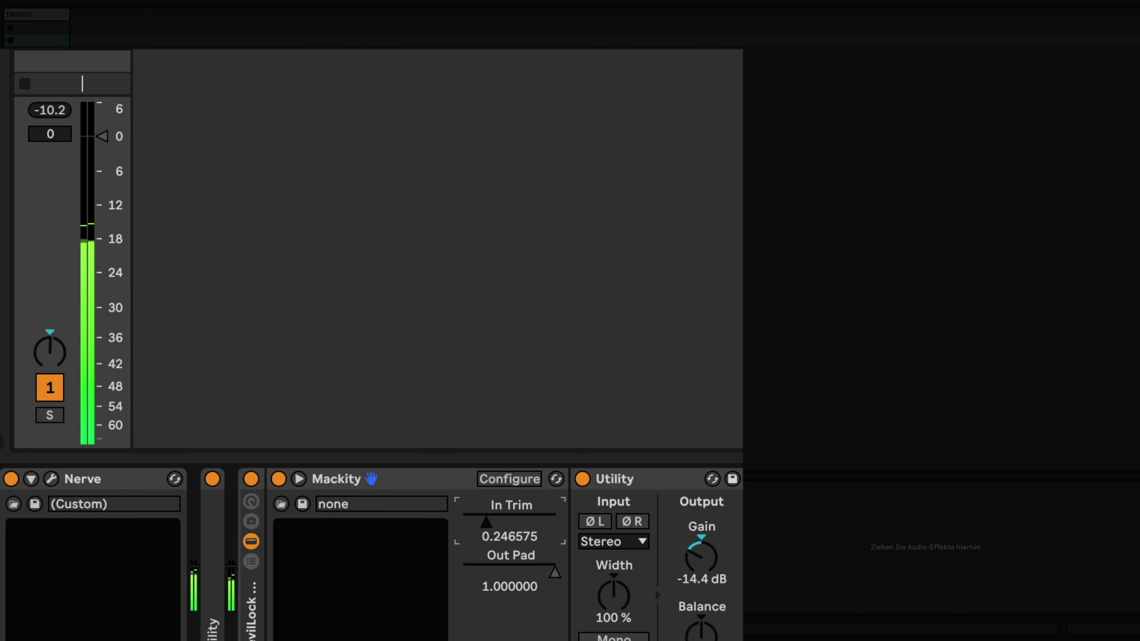
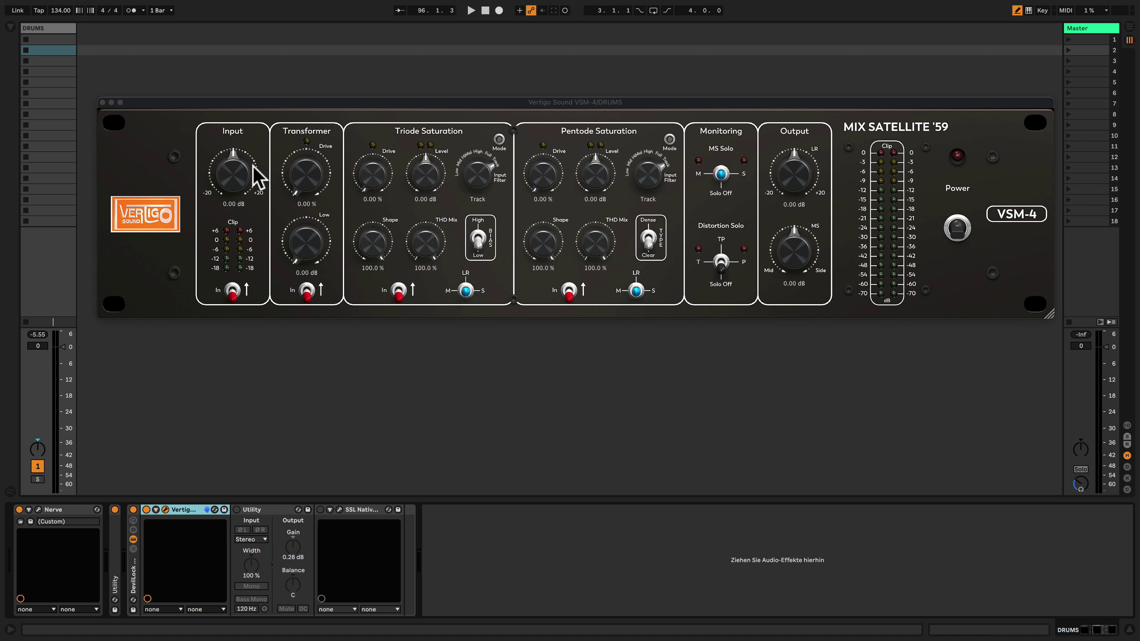
Start playback and set the Vertigo VSM-4's LR output to -6 dB and its input to 6 dB
key(space)
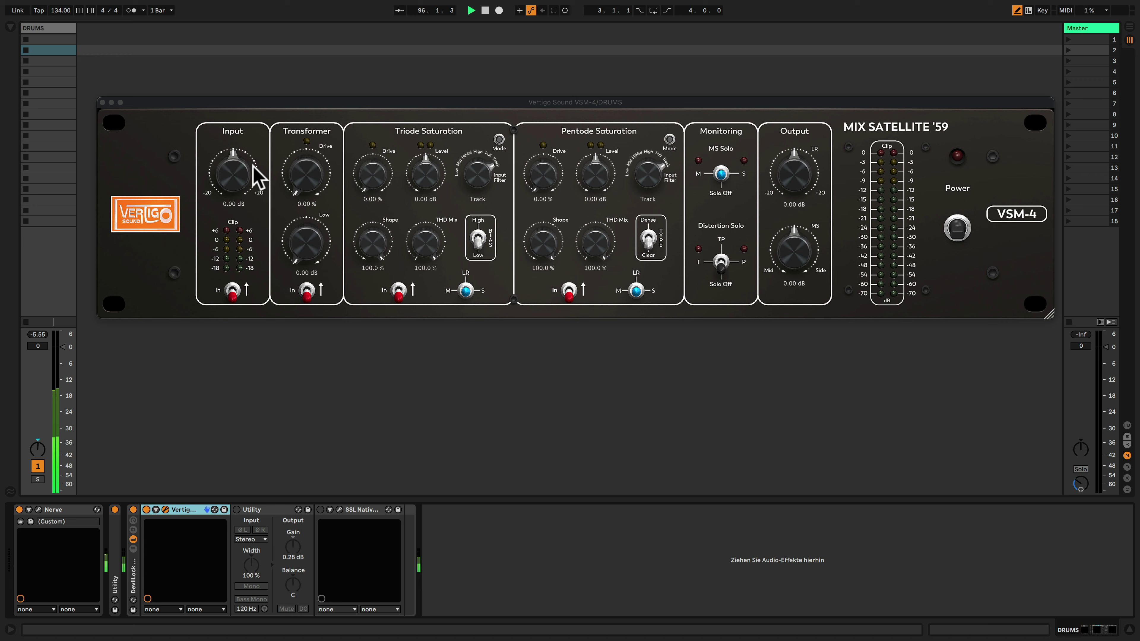
click(791, 205)
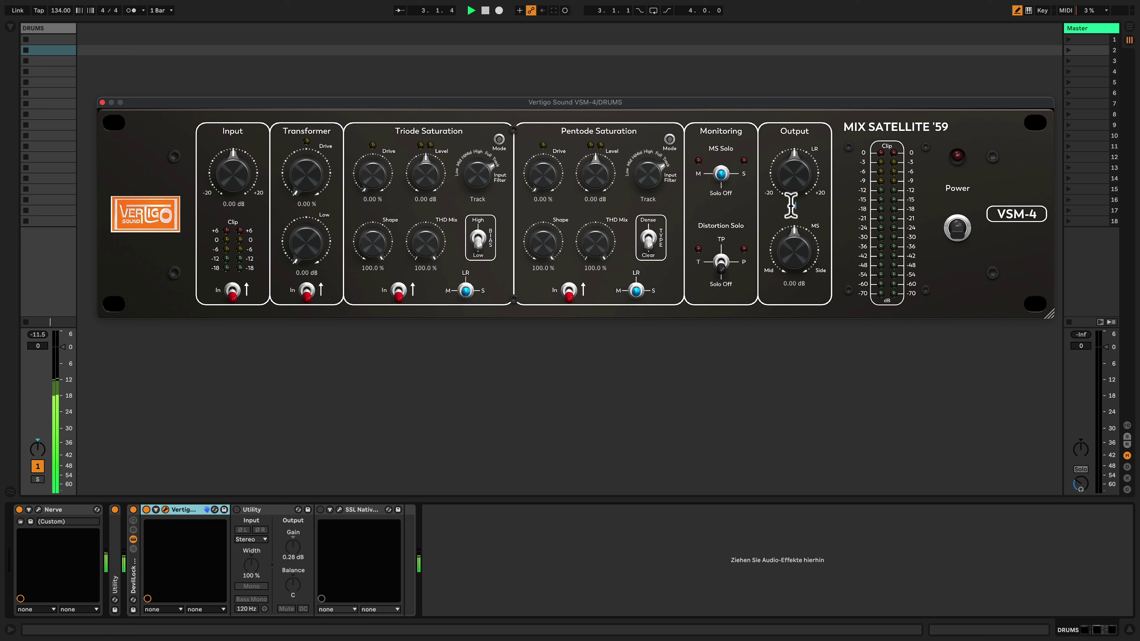
text(-6)
key(Return)
click(238, 204)
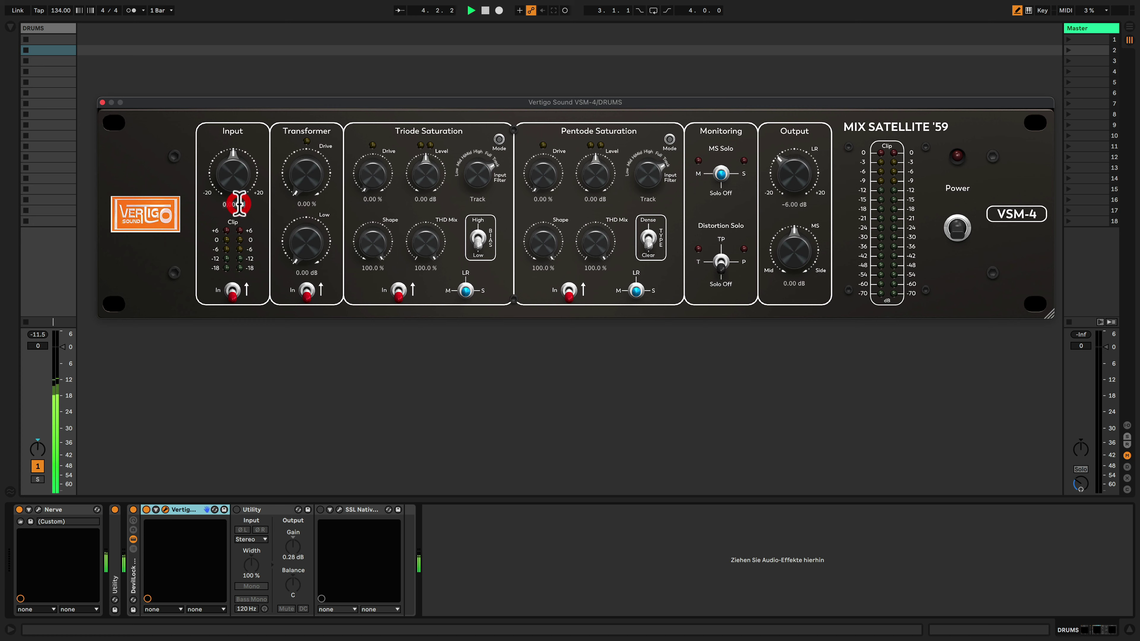
text(6)
key(Return)
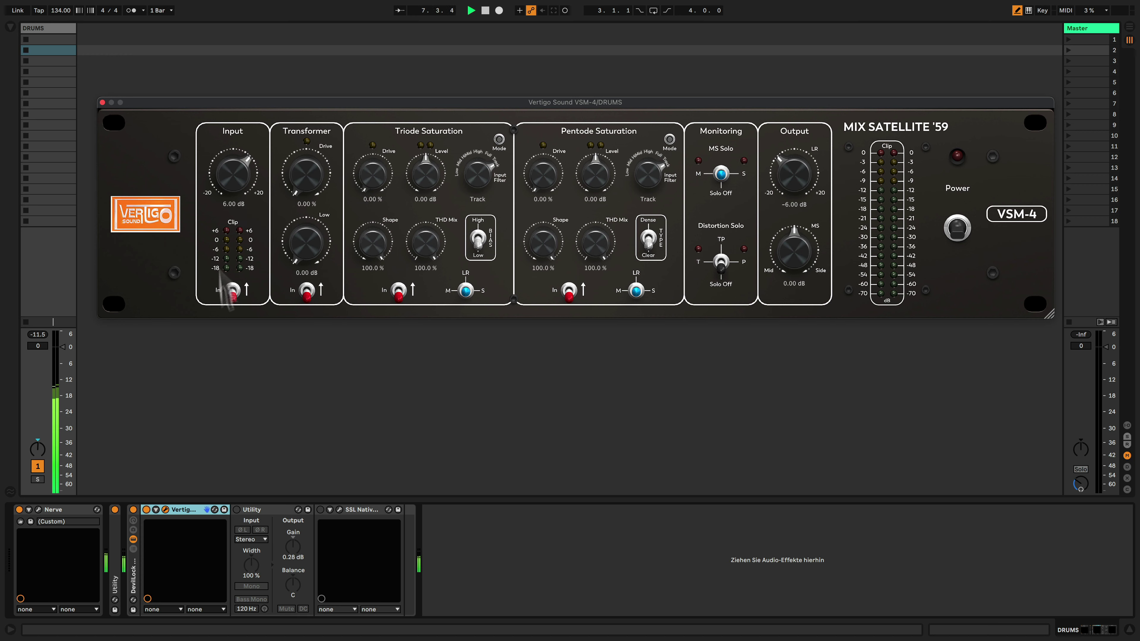
Switch in the VSM-4's Input section and raise the Transformer Drive to 38.1 %
click(232, 291)
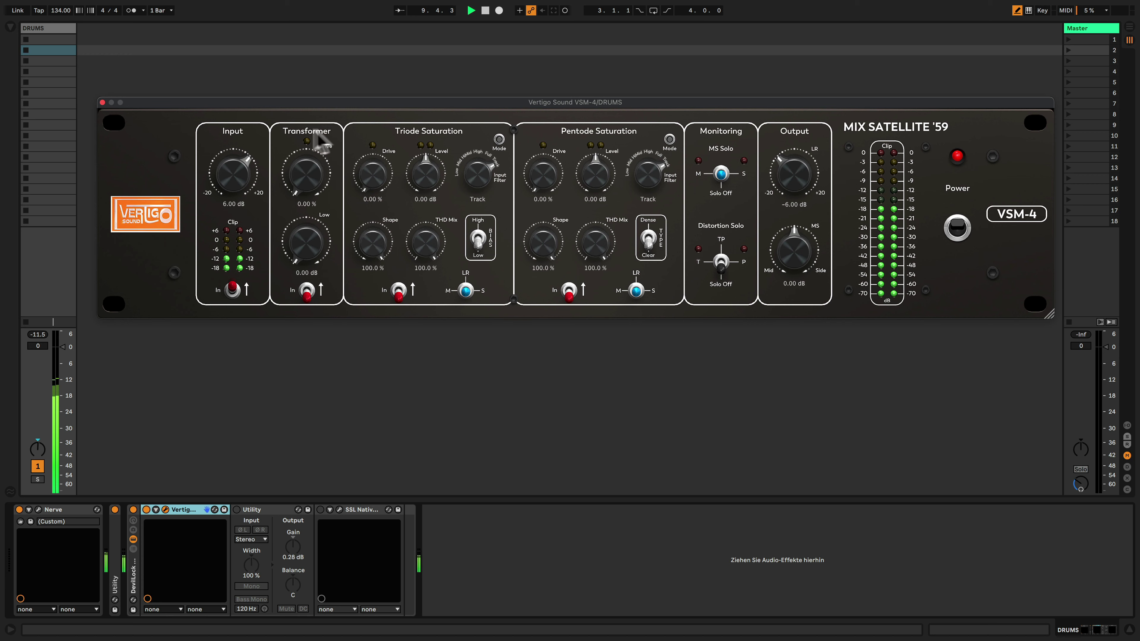
drag(313, 183, 309, 136)
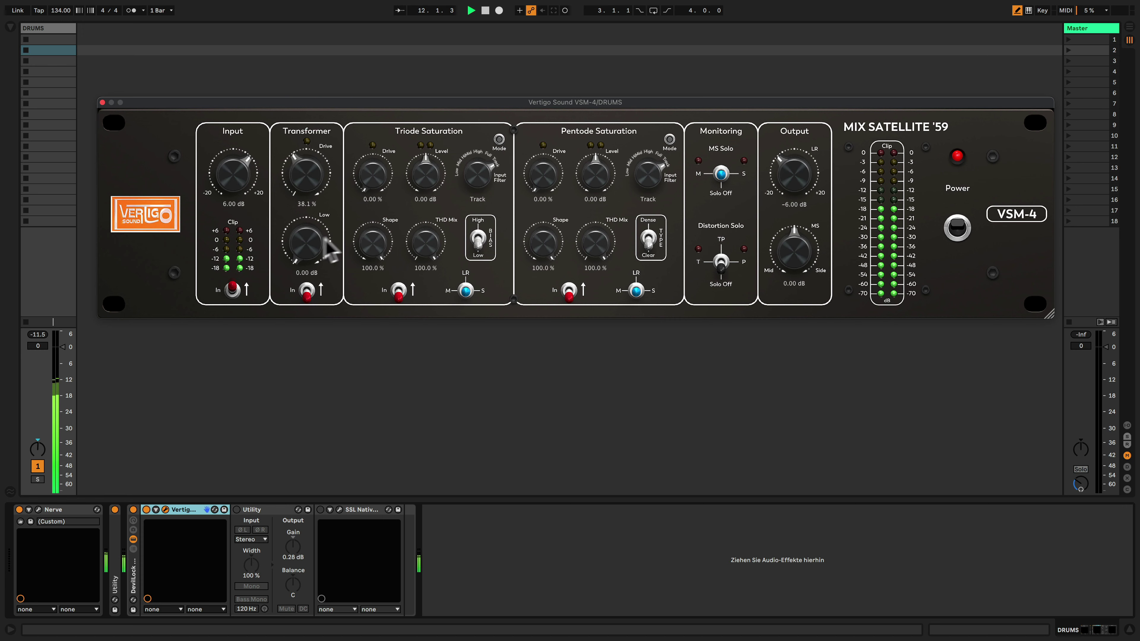
Switch in the VSM-4's Transformer section and set its Drive to 36.2 % and its Low to 3.55 dB
click(307, 292)
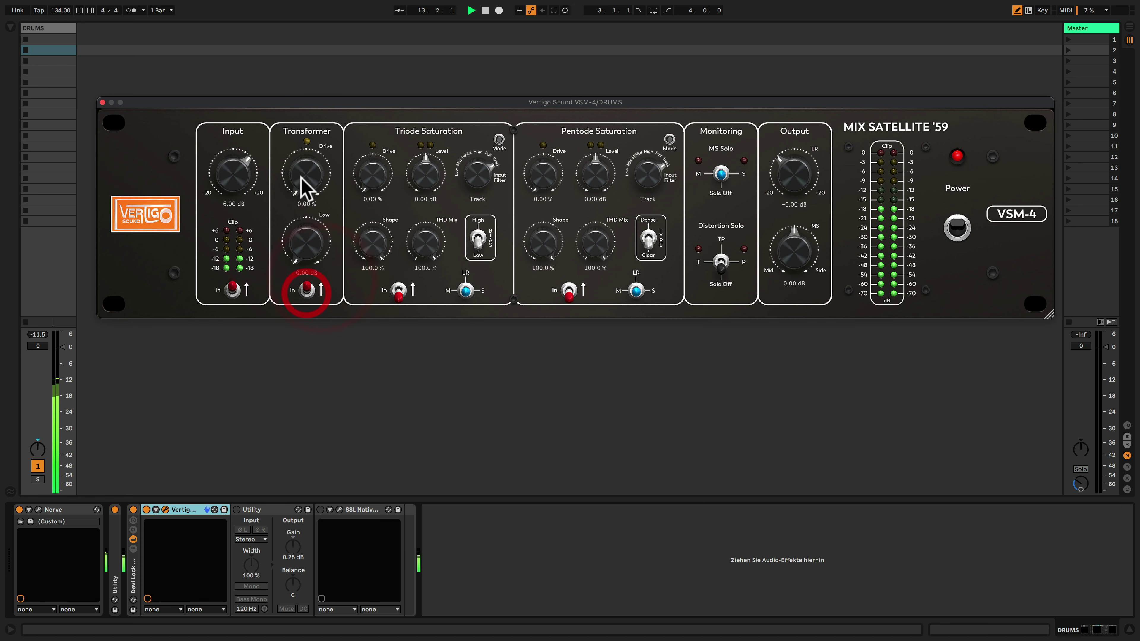
drag(301, 179, 302, 135)
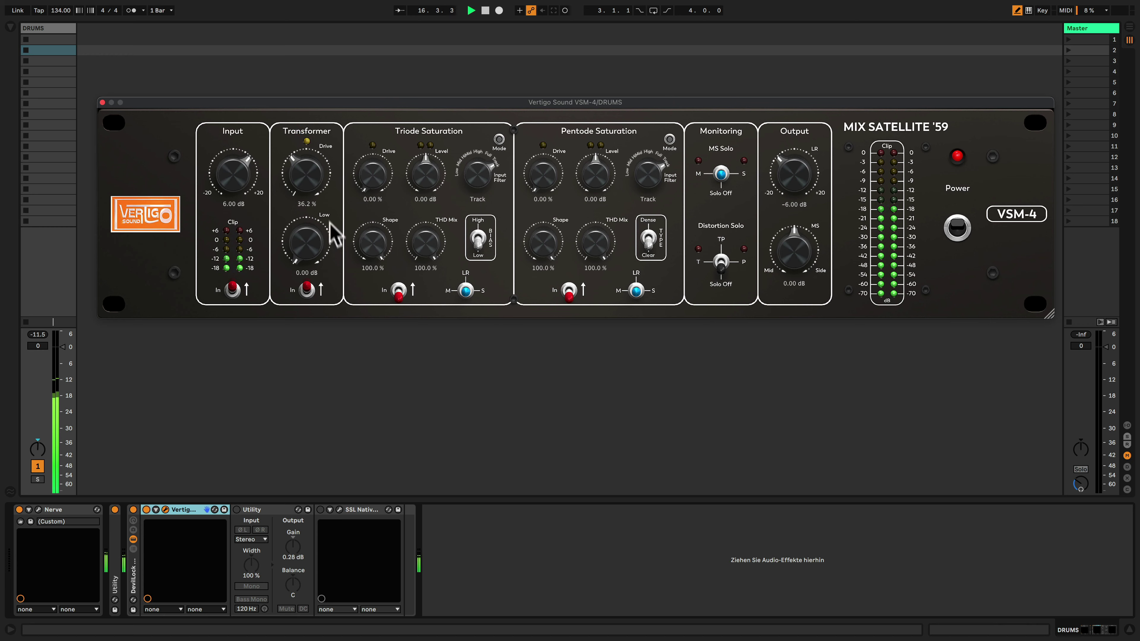
drag(302, 250, 294, 144)
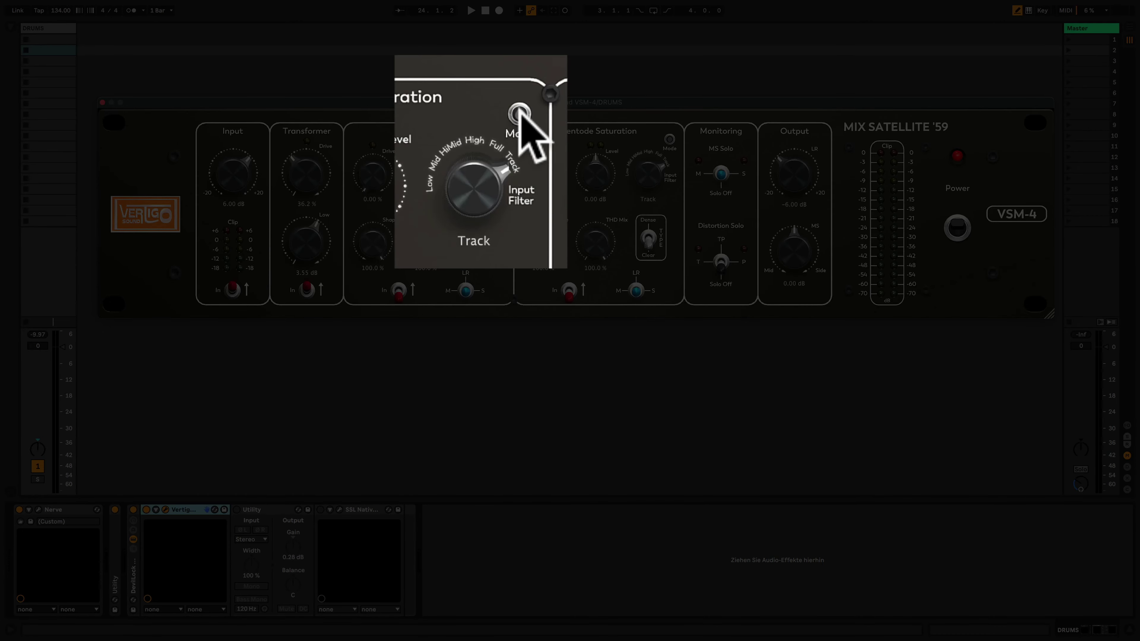
Set the Triode Saturation's Input Filter to Mid, start playback, and switch the section in with 32.6 % Drive
mouse_move(481, 167)
mouse_down()
mouse_move(494, 235)
mouse_move(491, 177)
mouse_up()
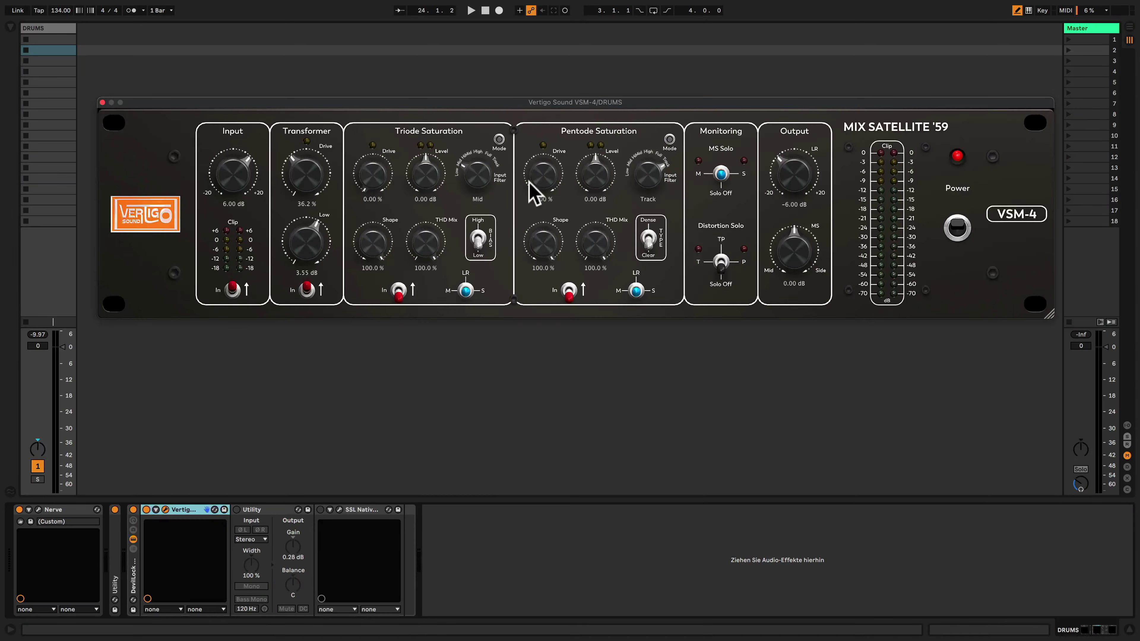
key(space)
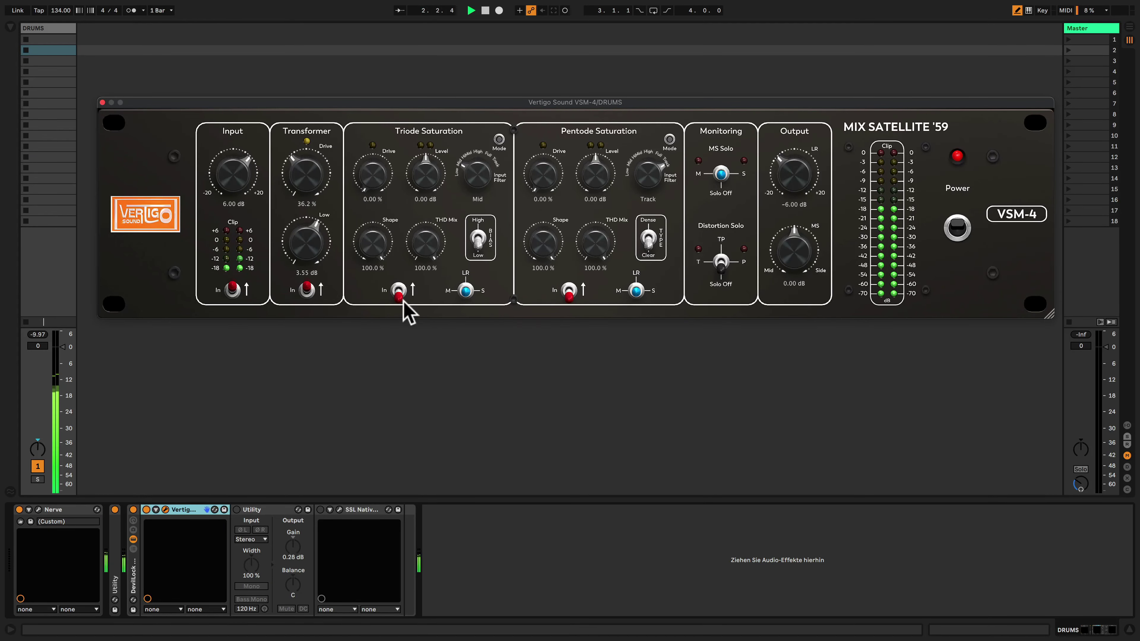
click(398, 291)
drag(377, 176, 387, 150)
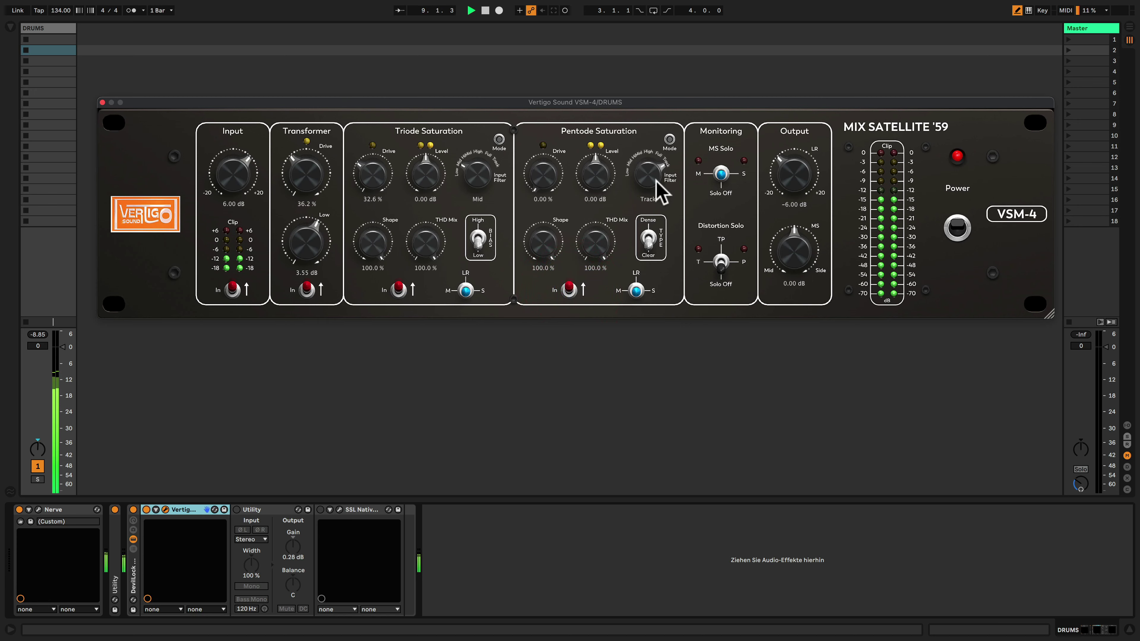
Switch the Pentode Saturation to process only the side signal and set its Drive to 17.9 %
click(653, 289)
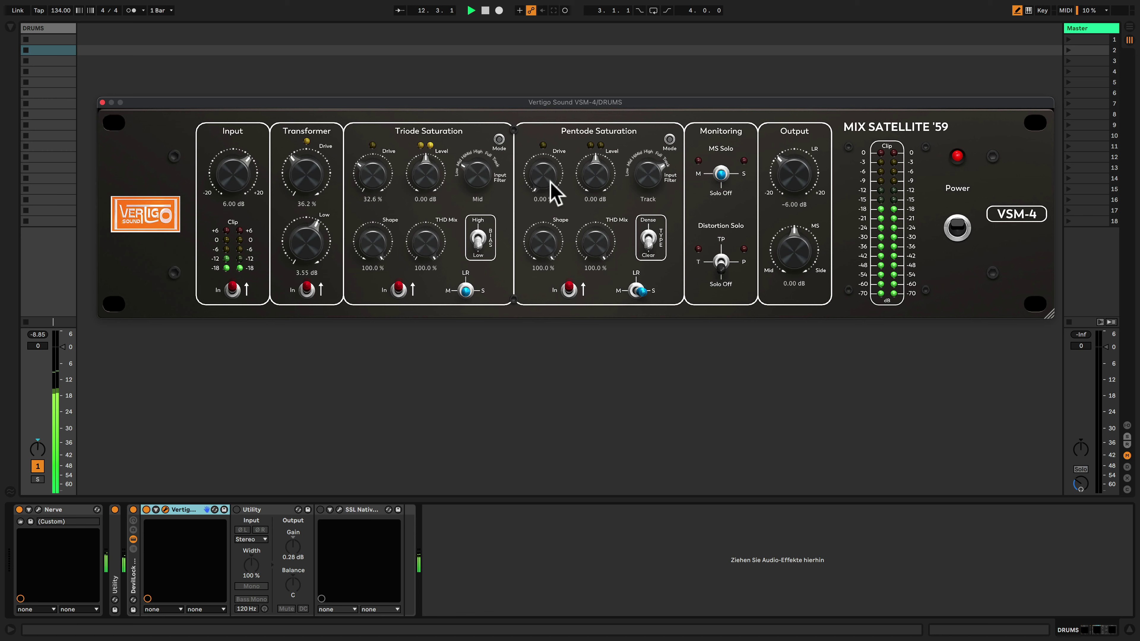
mouse_move(551, 163)
mouse_down()
mouse_move(546, 113)
mouse_move(547, 150)
mouse_up()
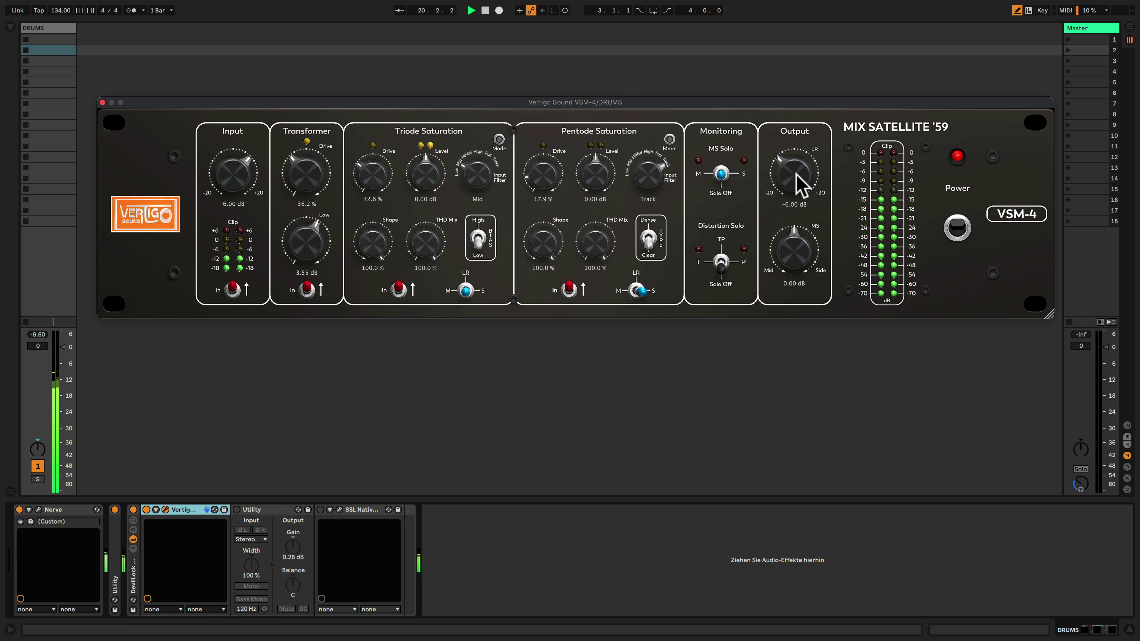
Lower the VSM-4's LR output to -7.60 dB and power the unit off and on to compare with the dry drums
drag(796, 173, 799, 178)
drag(799, 179, 798, 182)
click(957, 229)
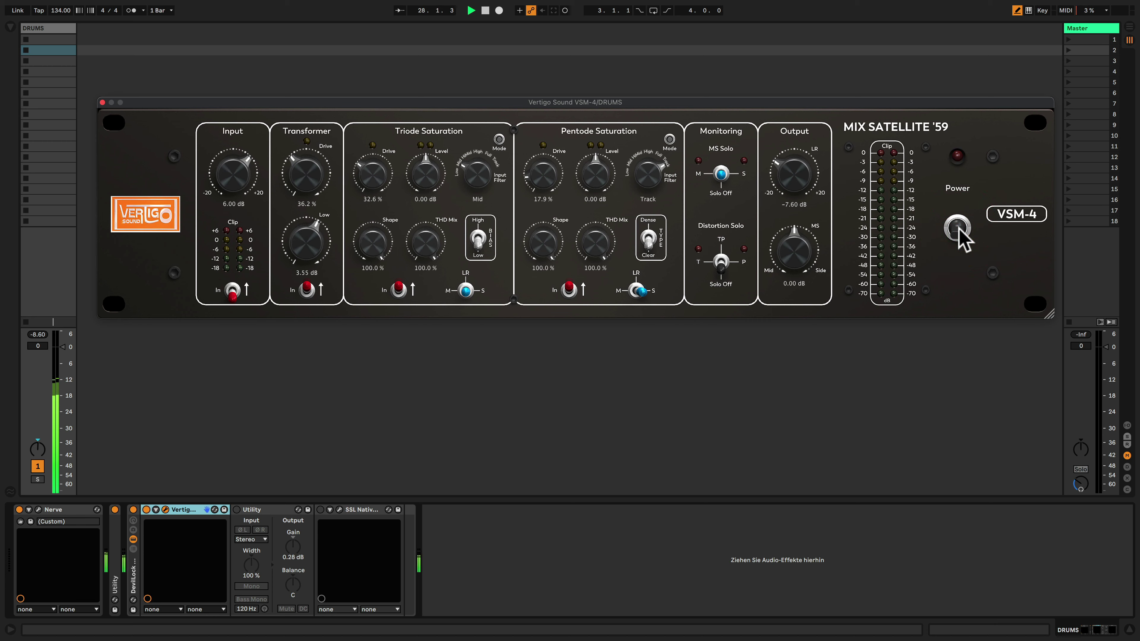
click(959, 228)
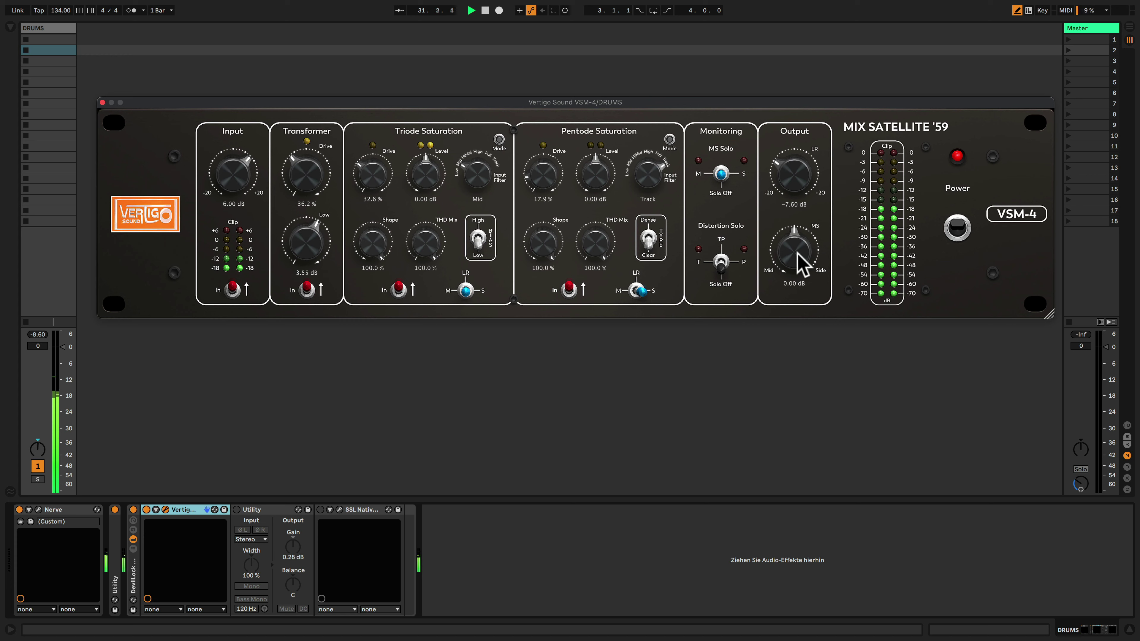
Try the MS output at -20 dB, reset it to 0 dB, and look at the plug-in's oversampling and zoom settings
drag(797, 240, 814, 369)
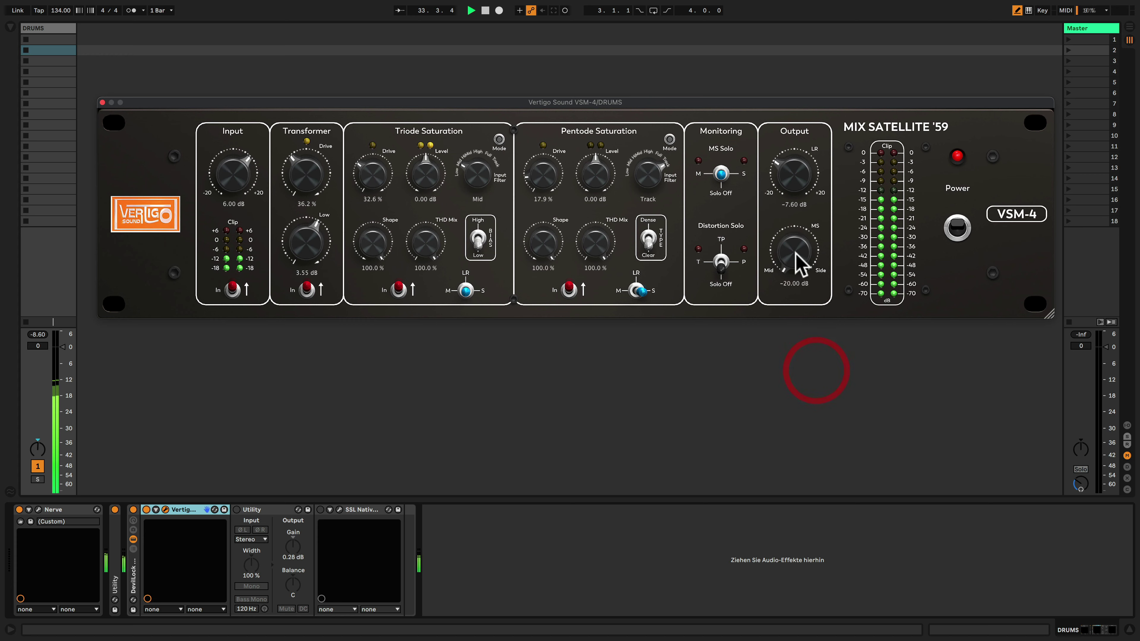
double_click(795, 253)
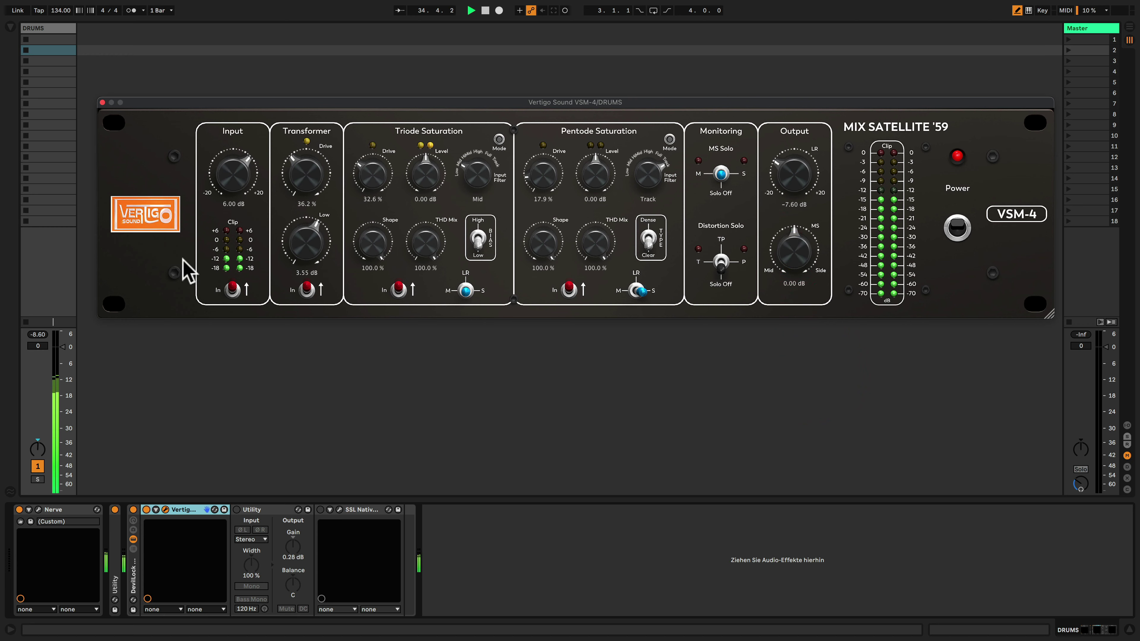
click(149, 223)
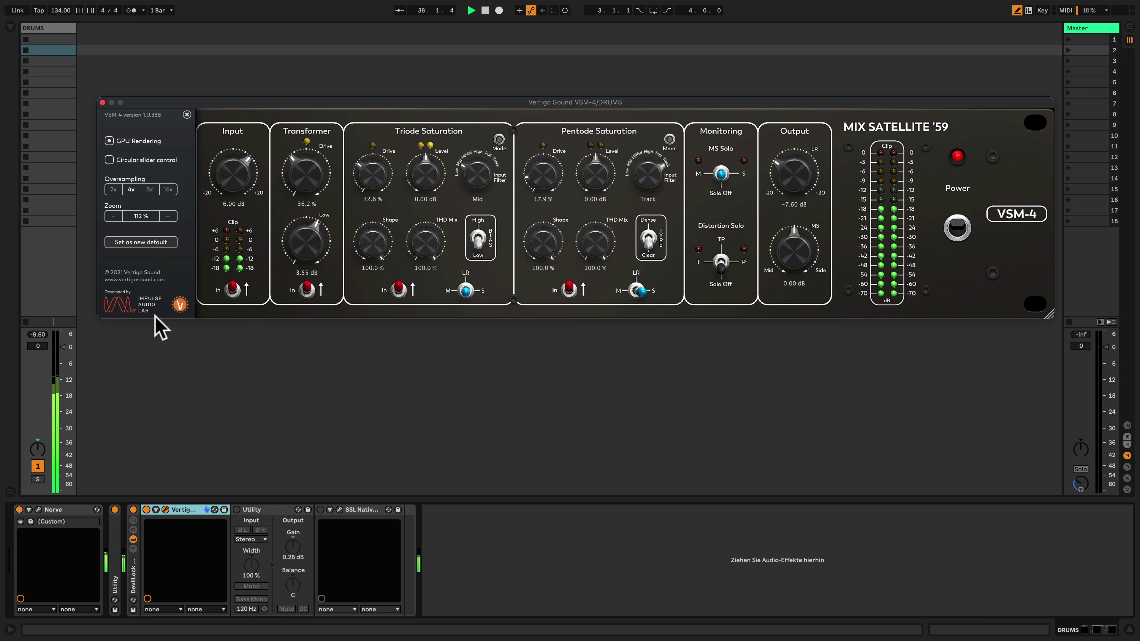
click(187, 115)
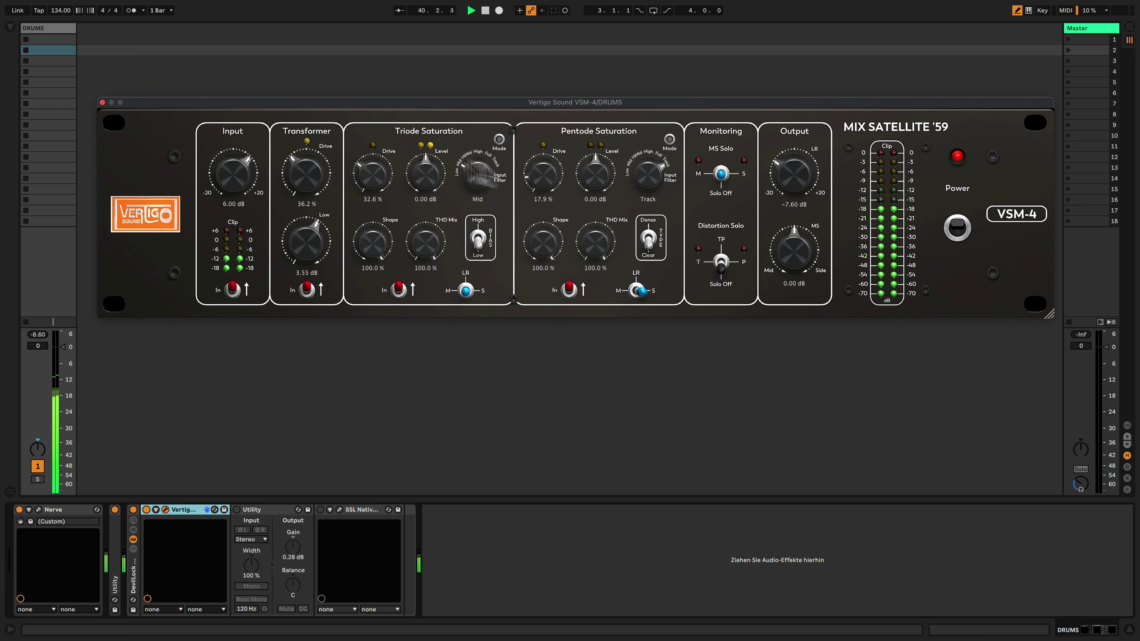
Switch both Input Filters to frequency mode, setting the Triode filter to 741.6 Hz and the Pentode filter to 1915 Hz
click(498, 138)
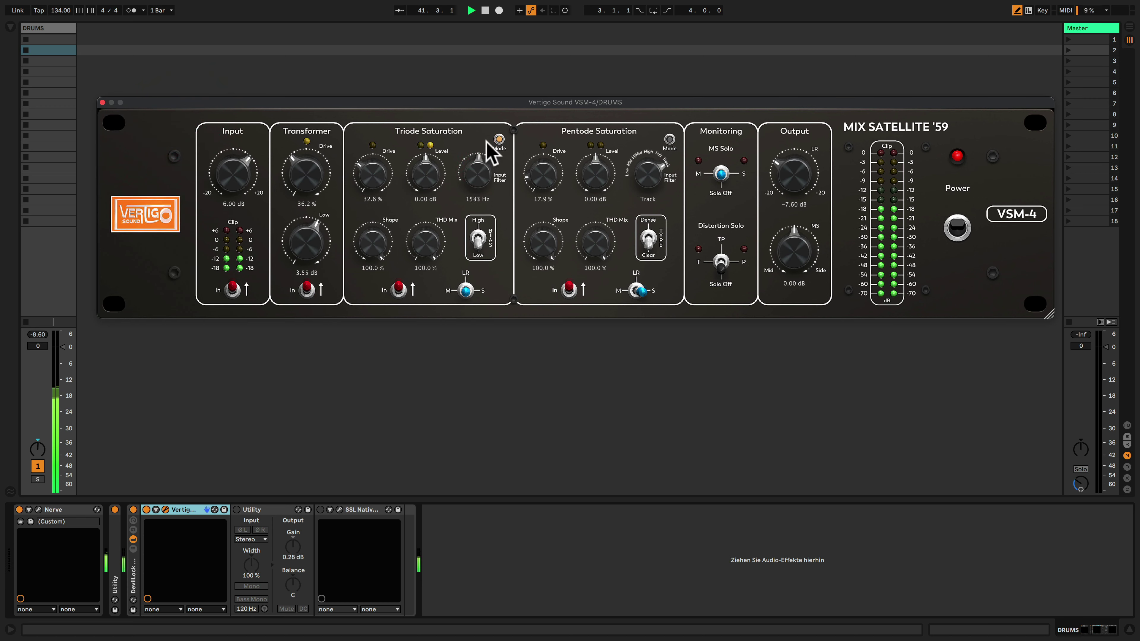
mouse_move(488, 151)
mouse_down()
mouse_move(486, 209)
mouse_move(495, 165)
mouse_up()
click(669, 139)
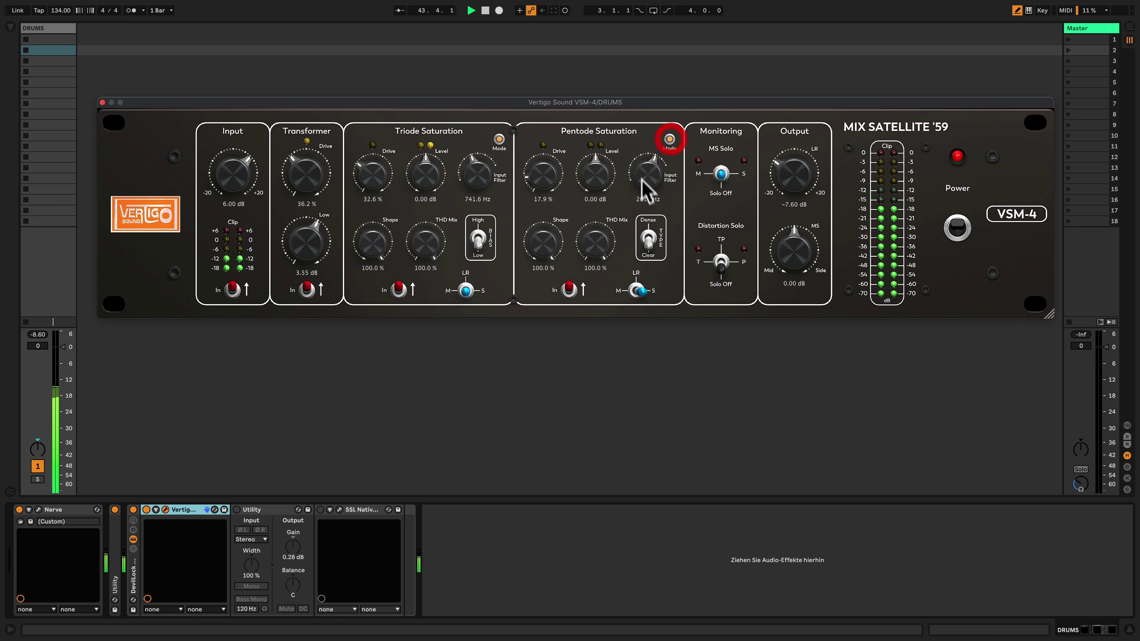
drag(648, 183, 668, 163)
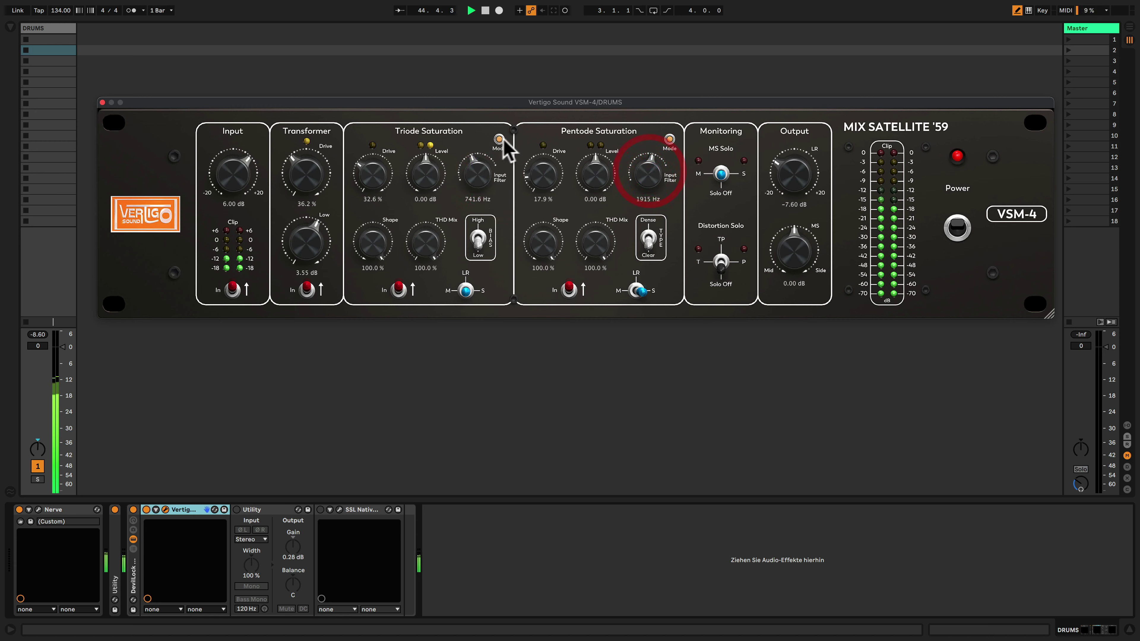
Set Triode Drive to 28.5 % and Transformer Drive to 28.2 %, and return the Input Filters to preset mode with Triode High and Pentode Track
mouse_move(377, 180)
mouse_down()
mouse_move(377, 155)
mouse_move(377, 179)
mouse_up()
drag(318, 157, 313, 198)
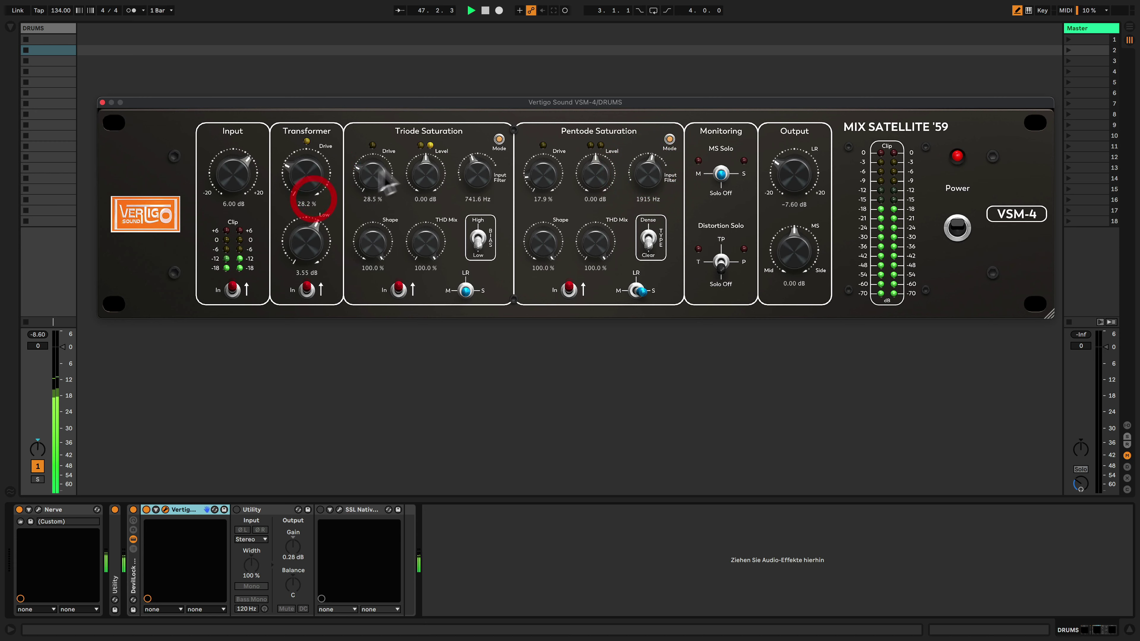
click(499, 138)
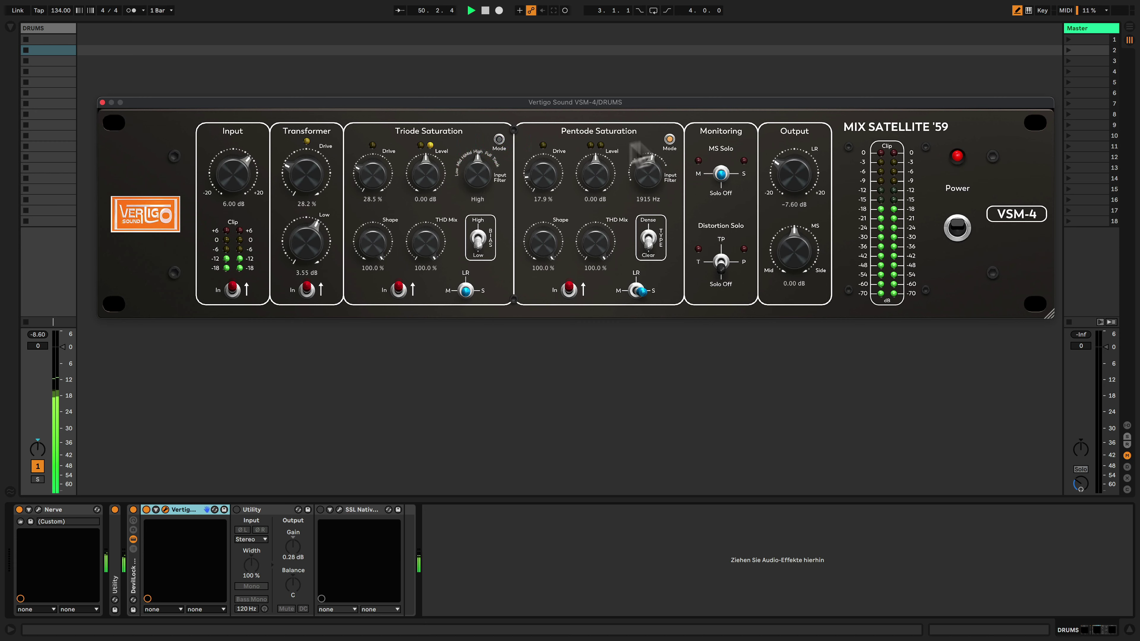
click(669, 139)
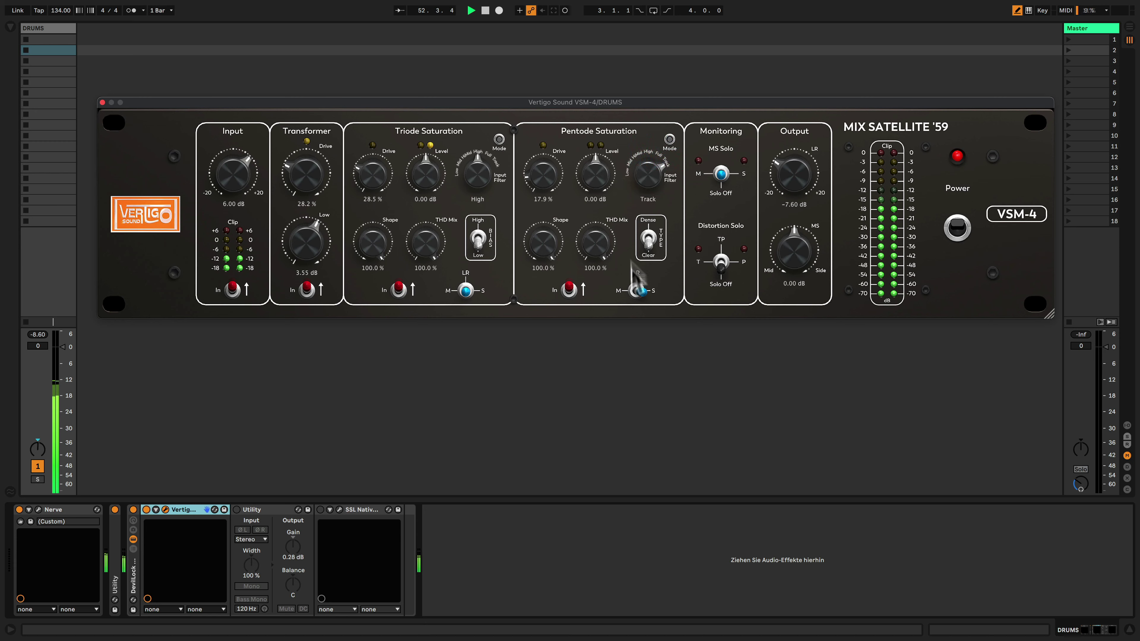
Set the Triode's Drive to 35.1 %, Level to -0.06 dB and THD Mix to 79.0 %, and adjust its Shape
drag(373, 173, 439, 224)
drag(437, 184, 438, 209)
drag(426, 249, 366, 231)
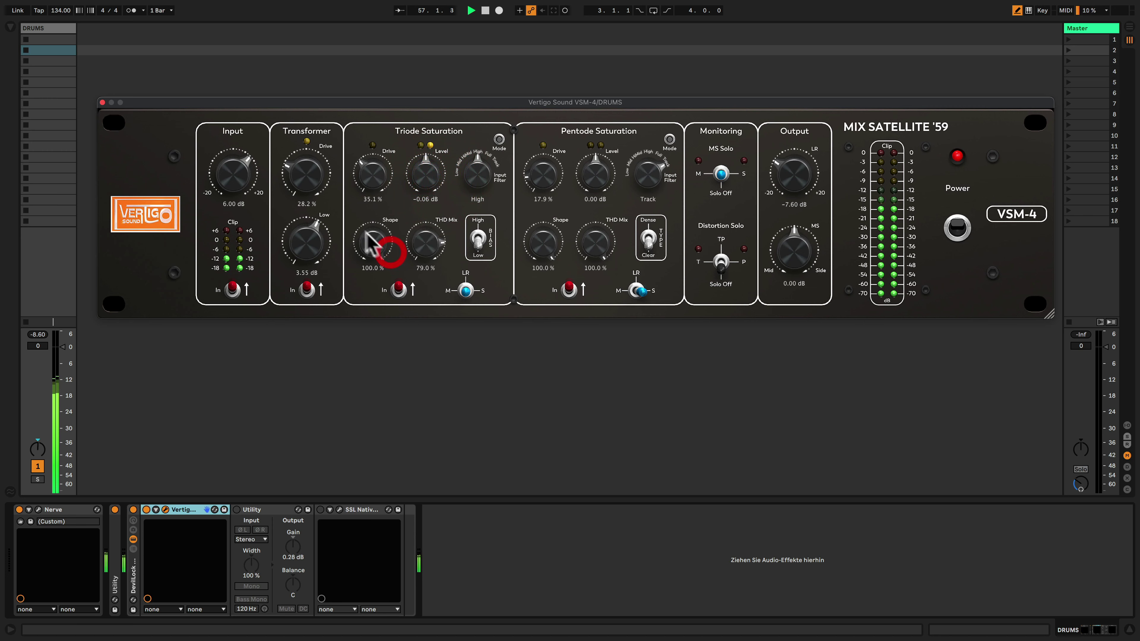
drag(373, 273, 372, 282)
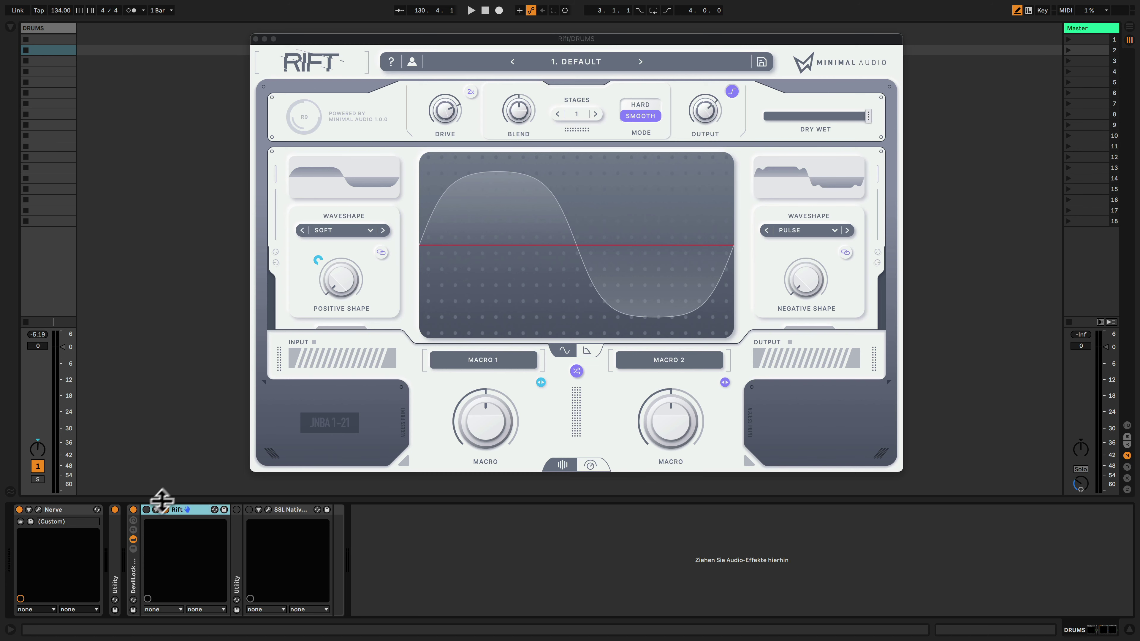
Activate the Rift plug-in and look through the distortion categories for its positive waveshape, including Sample Rate
click(145, 510)
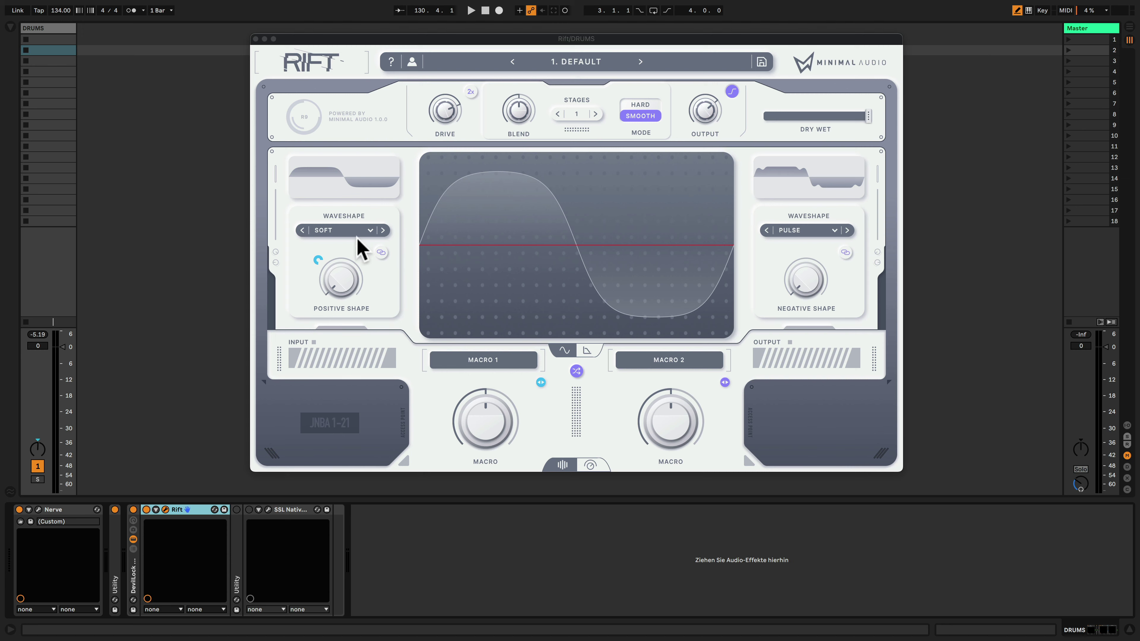
click(371, 230)
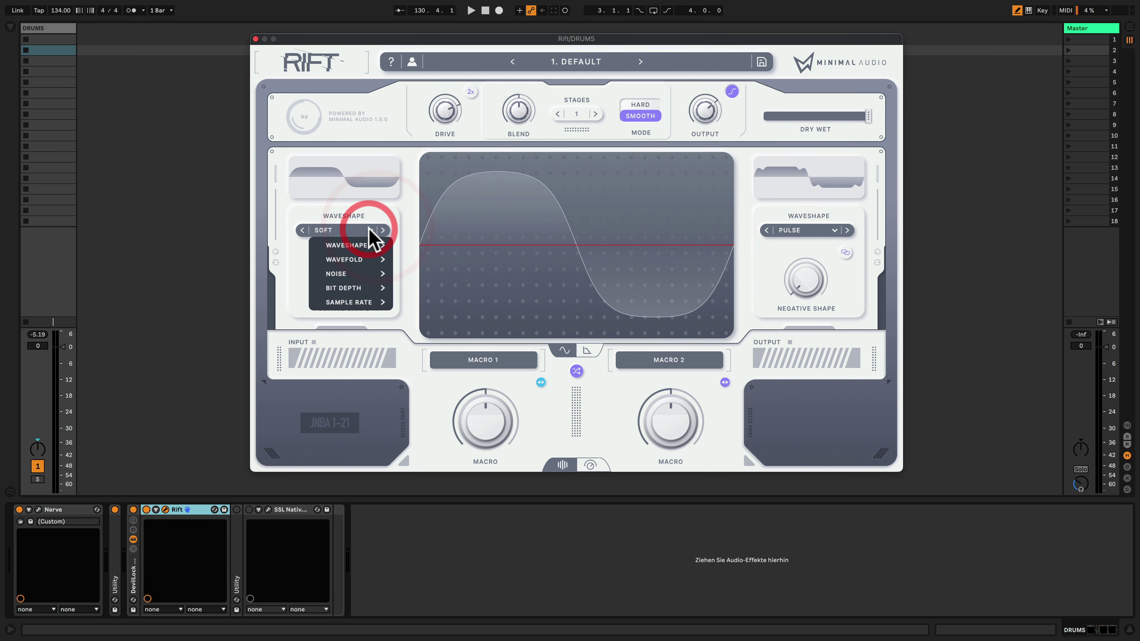
mouse_move(366, 289)
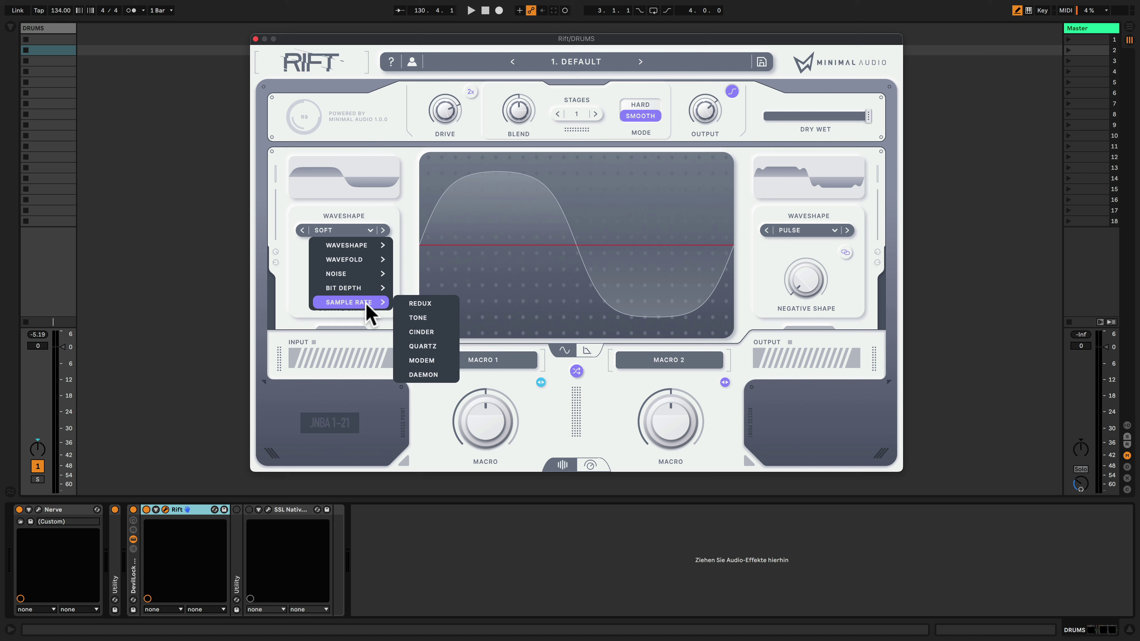
click(304, 217)
Start playback and raise Rift's Positive Shape for the Soft waveshape and its Negative Shape for the Pulse waveshape to 0.58
key(space)
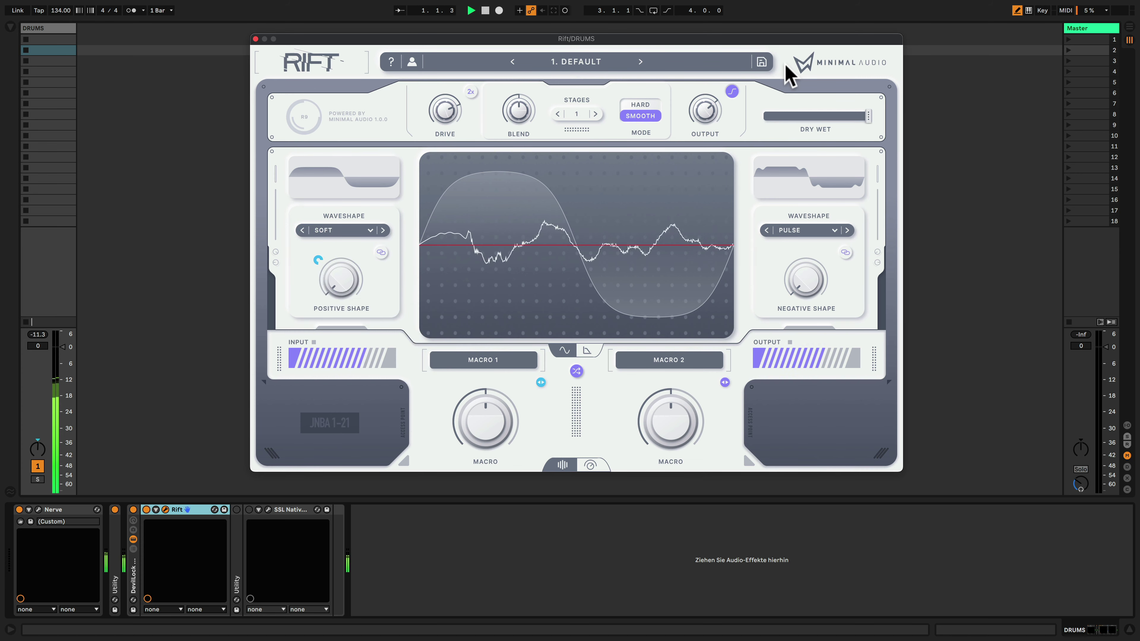
mouse_move(315, 264)
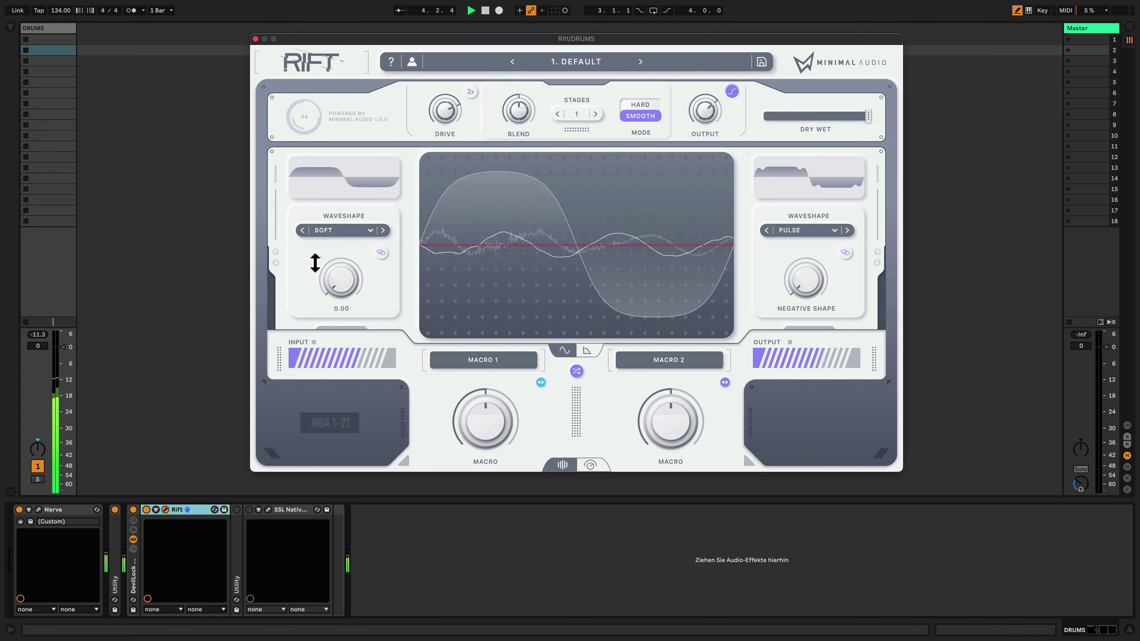
click(344, 231)
click(357, 209)
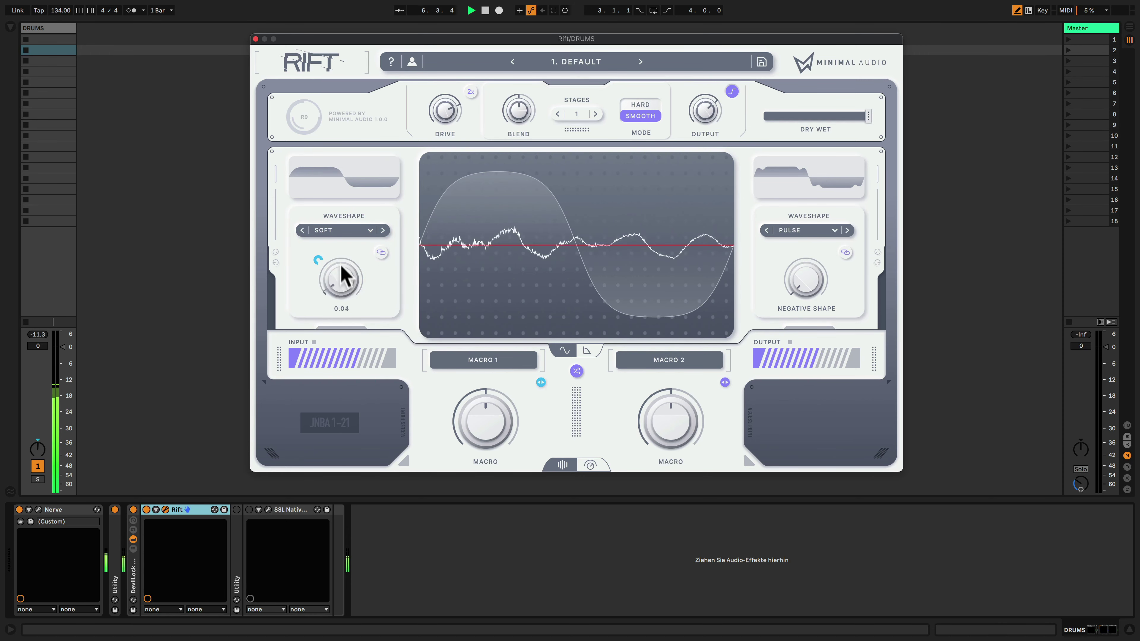
drag(342, 266, 354, 174)
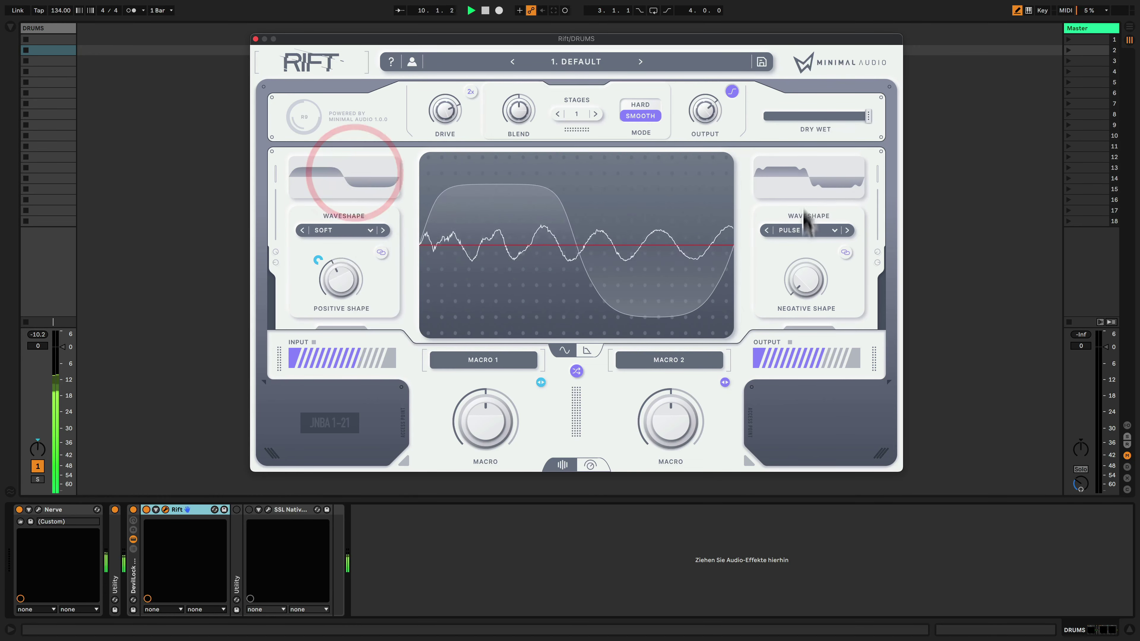
mouse_move(813, 290)
drag(814, 290, 816, 227)
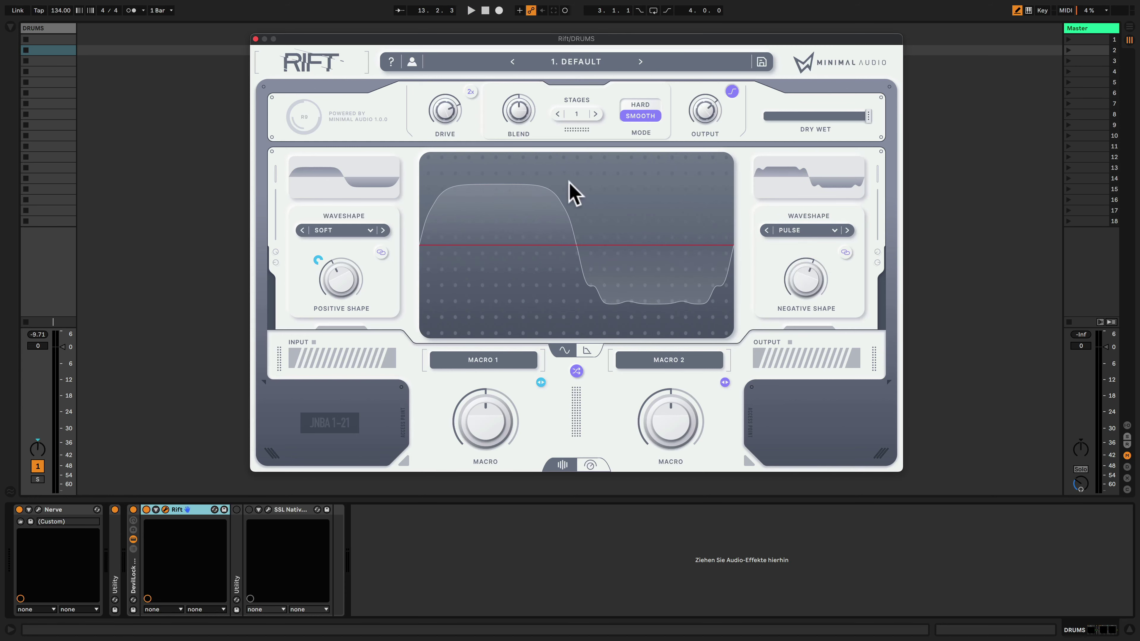
Assign Macro 1 to Rift's Negative Shape, set the modulation amount, and turn the macro to test it
mouse_move(789, 117)
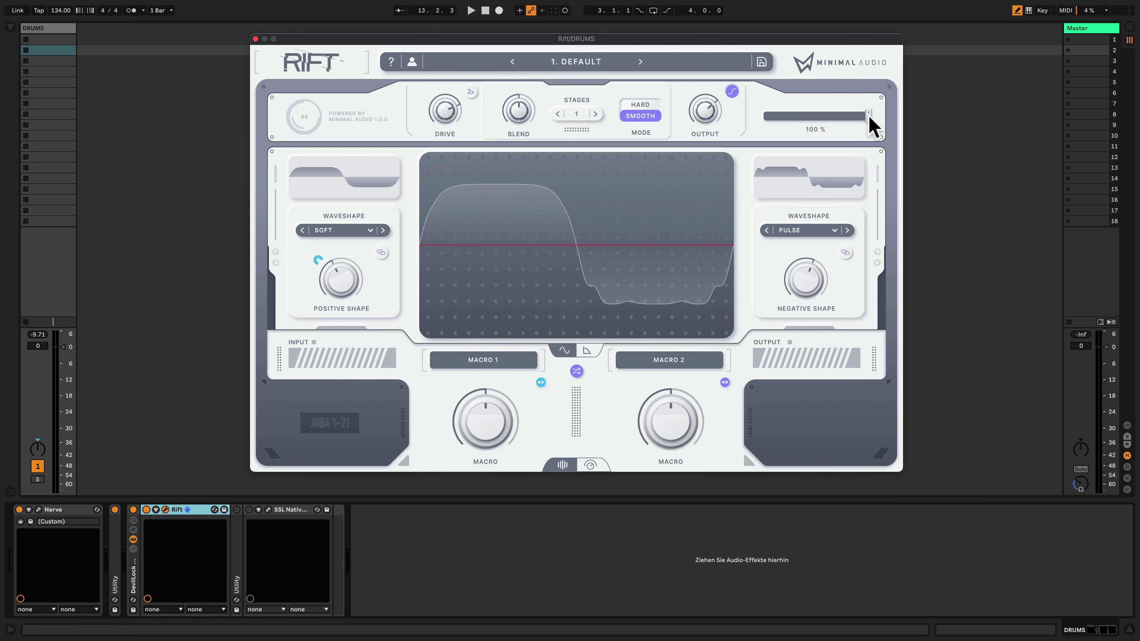
mouse_move(471, 446)
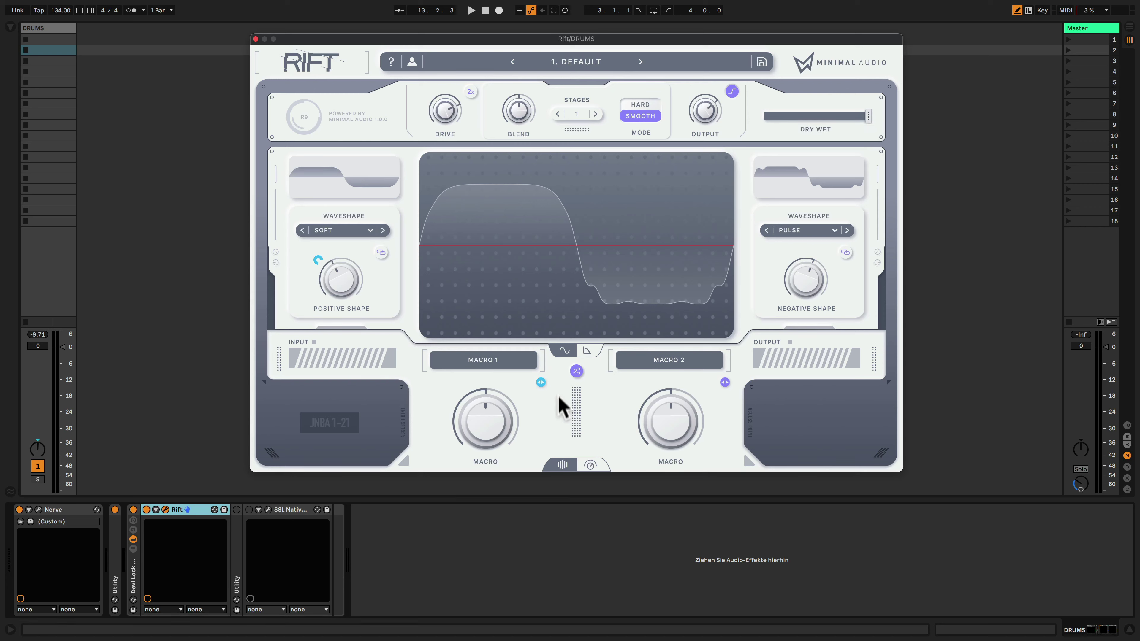
click(806, 276)
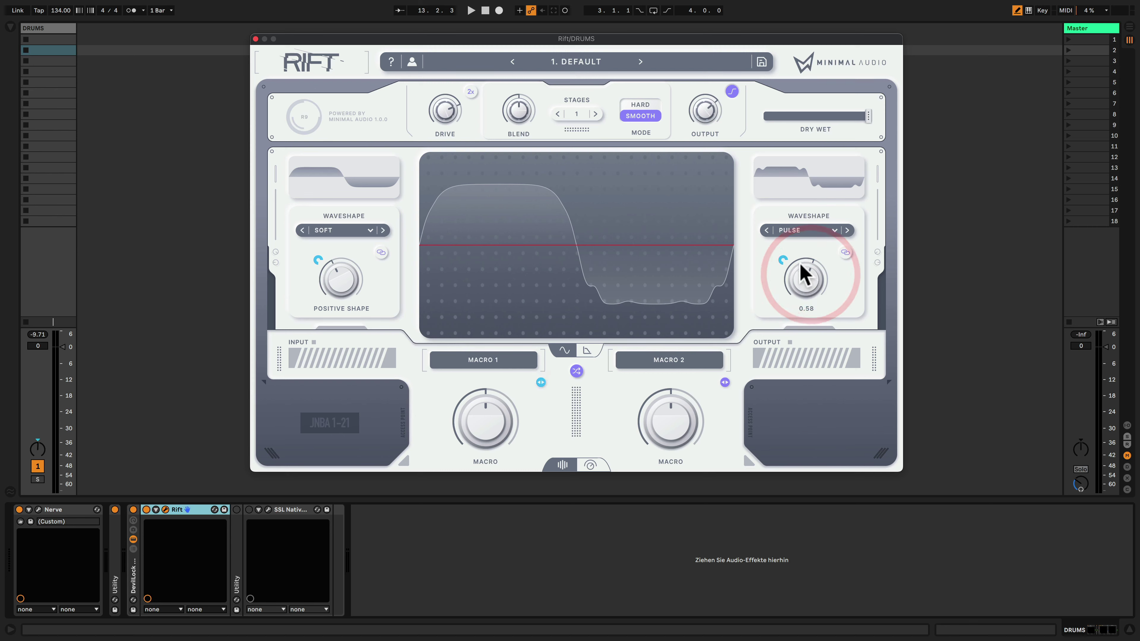
drag(800, 263, 772, 224)
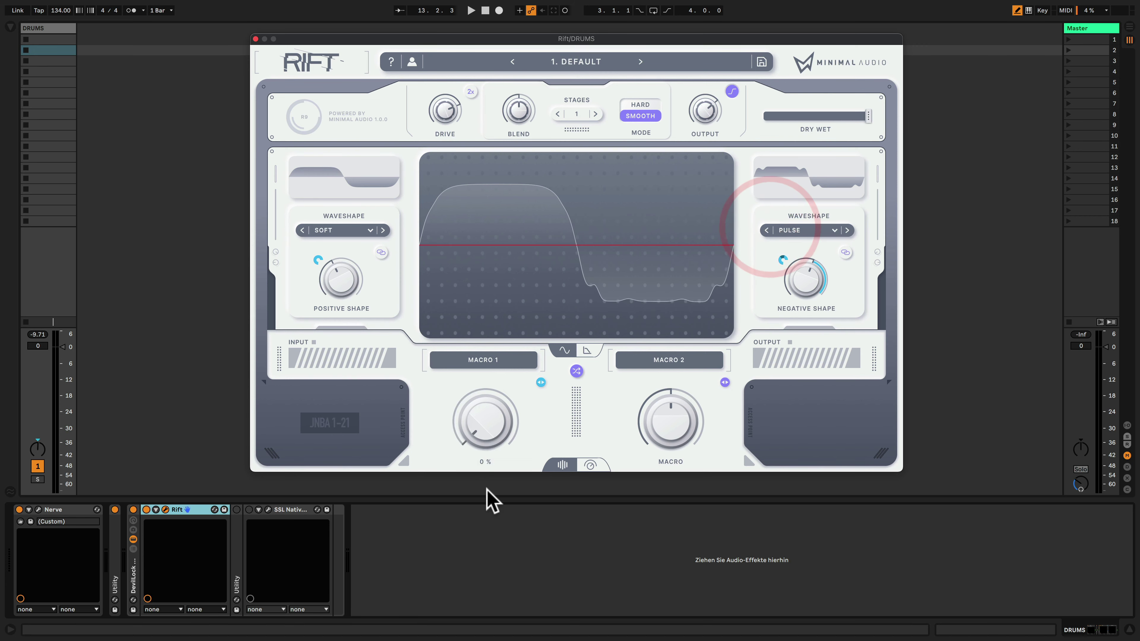
mouse_move(507, 404)
mouse_down()
mouse_move(516, 353)
mouse_move(502, 469)
mouse_move(491, 449)
mouse_move(499, 416)
mouse_up()
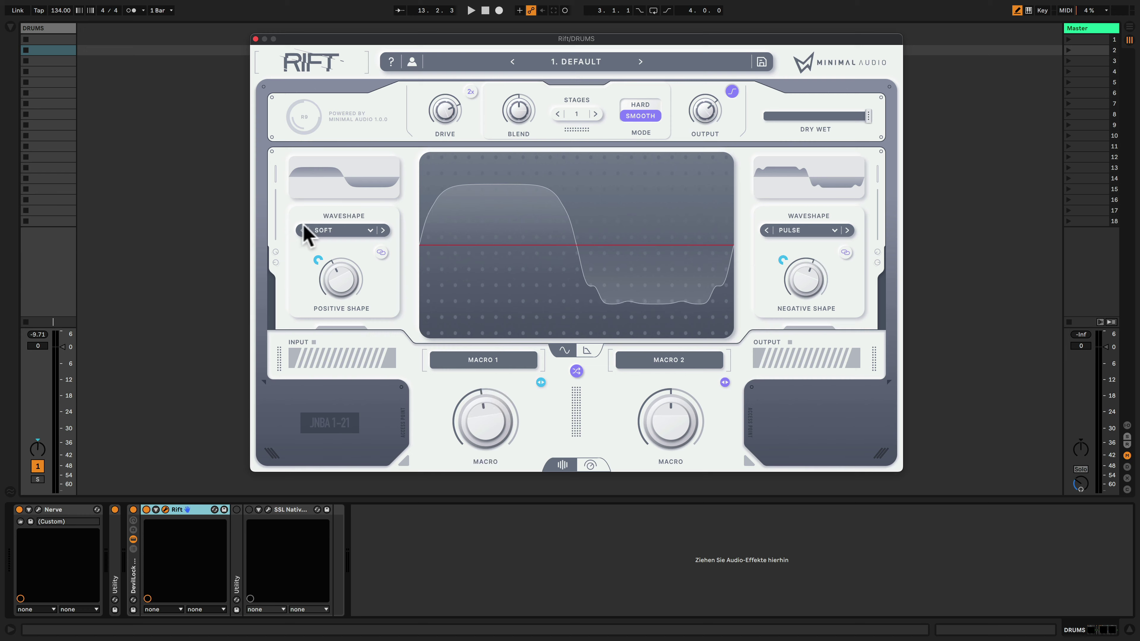
Start playback, switch Rift's positive waveshape to Growl, and raise its Positive Shape to about 0.71
key(space)
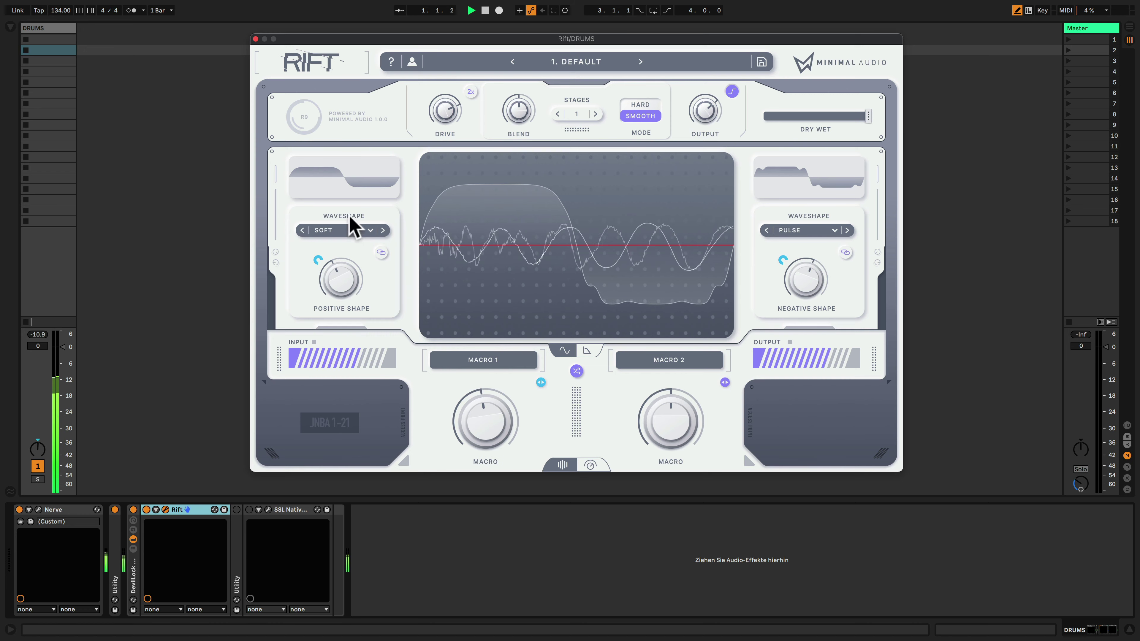
click(371, 231)
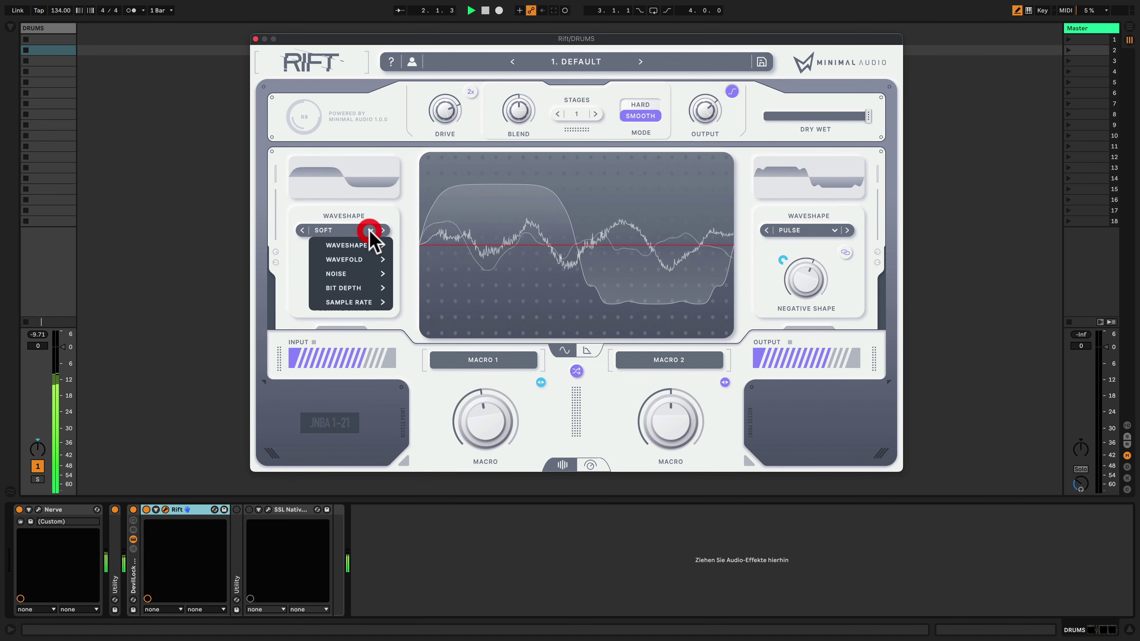
mouse_move(369, 253)
click(412, 256)
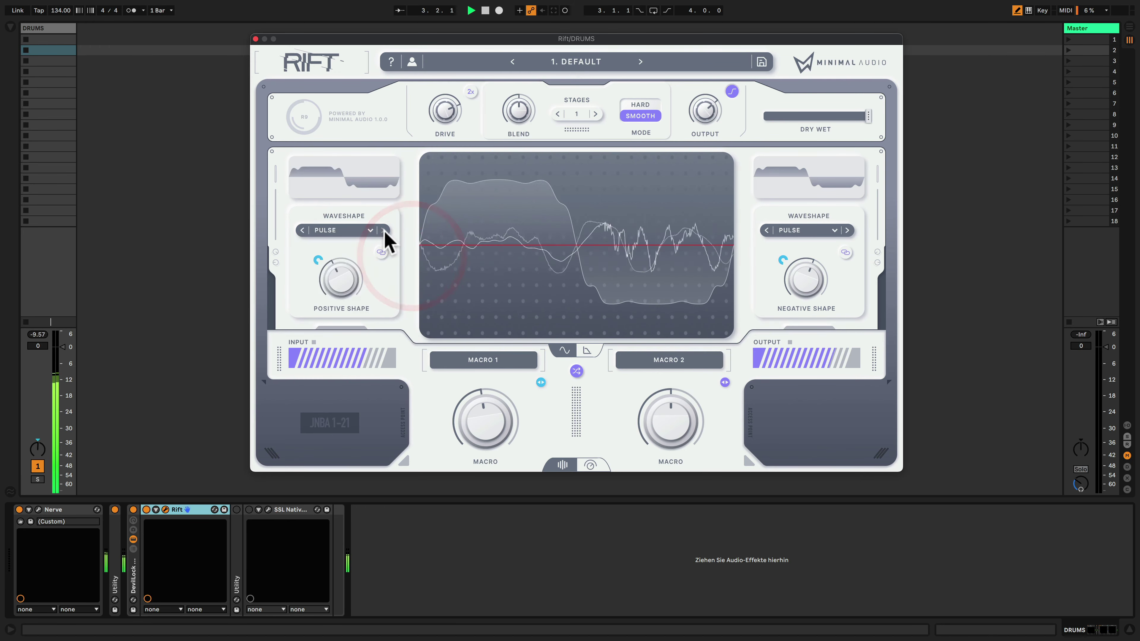
click(383, 231)
click(383, 231)
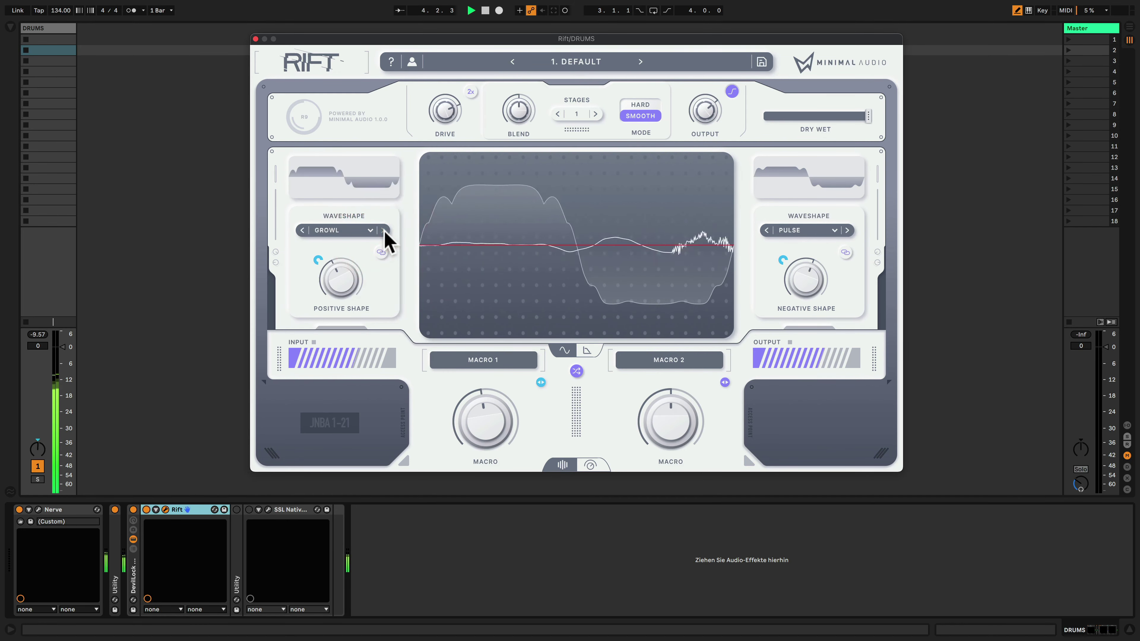
drag(339, 280, 352, 239)
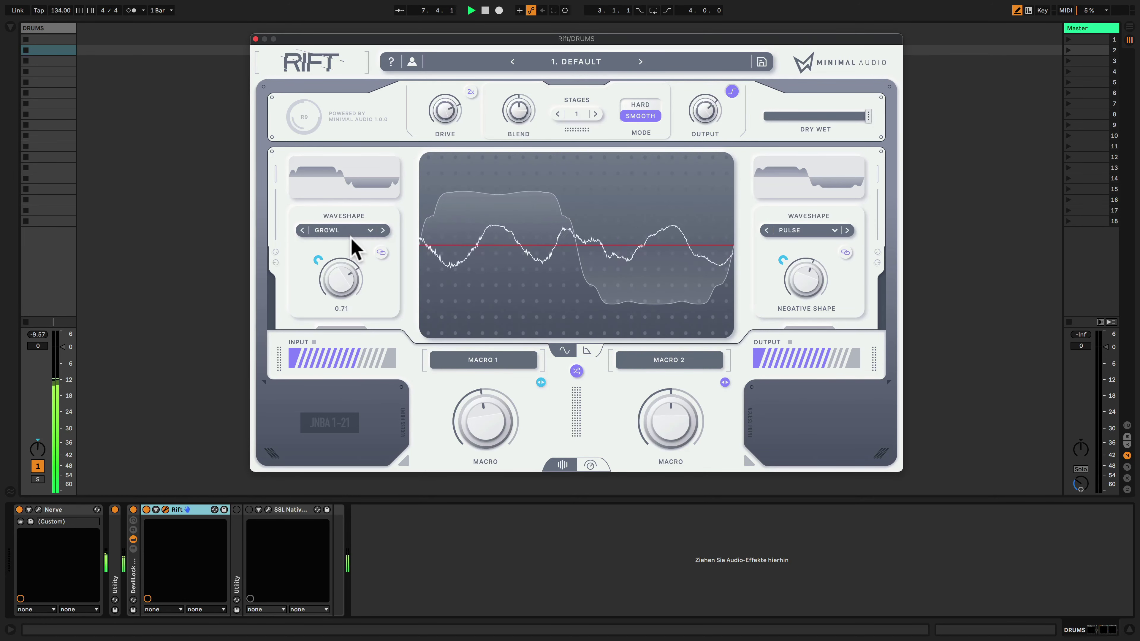
drag(352, 241, 354, 238)
Audition the negative-side distortion types through the Waveshape, Wavefold and Noise categories, choose Ghost, and adjust its Negative Shape
click(848, 231)
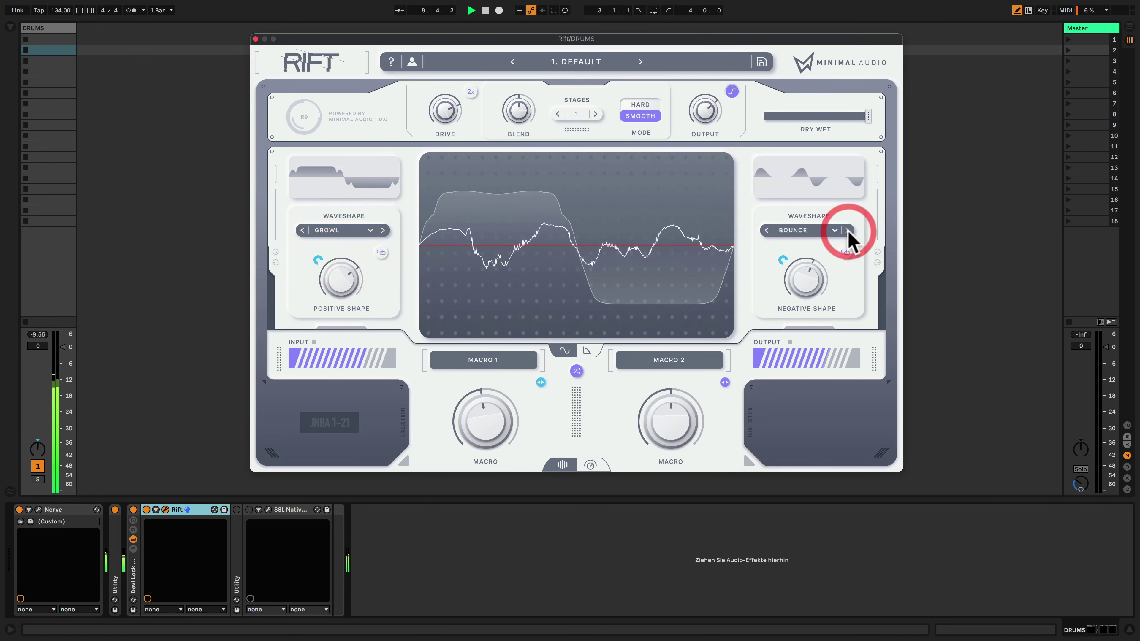
click(847, 231)
click(847, 230)
click(847, 230)
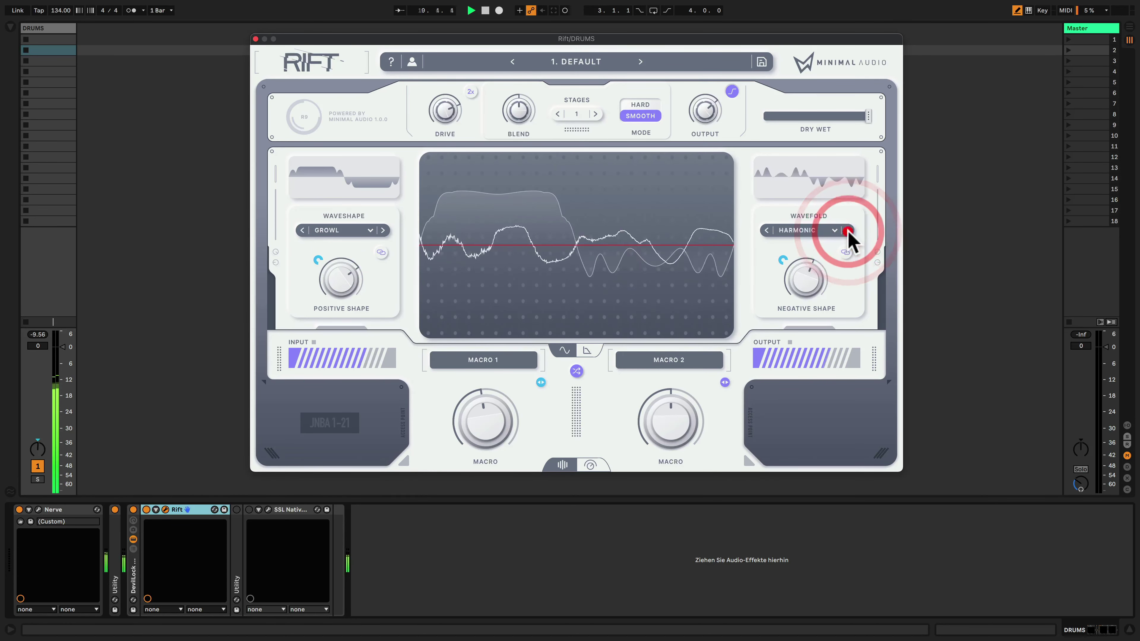
click(848, 231)
click(847, 231)
click(847, 230)
click(847, 230)
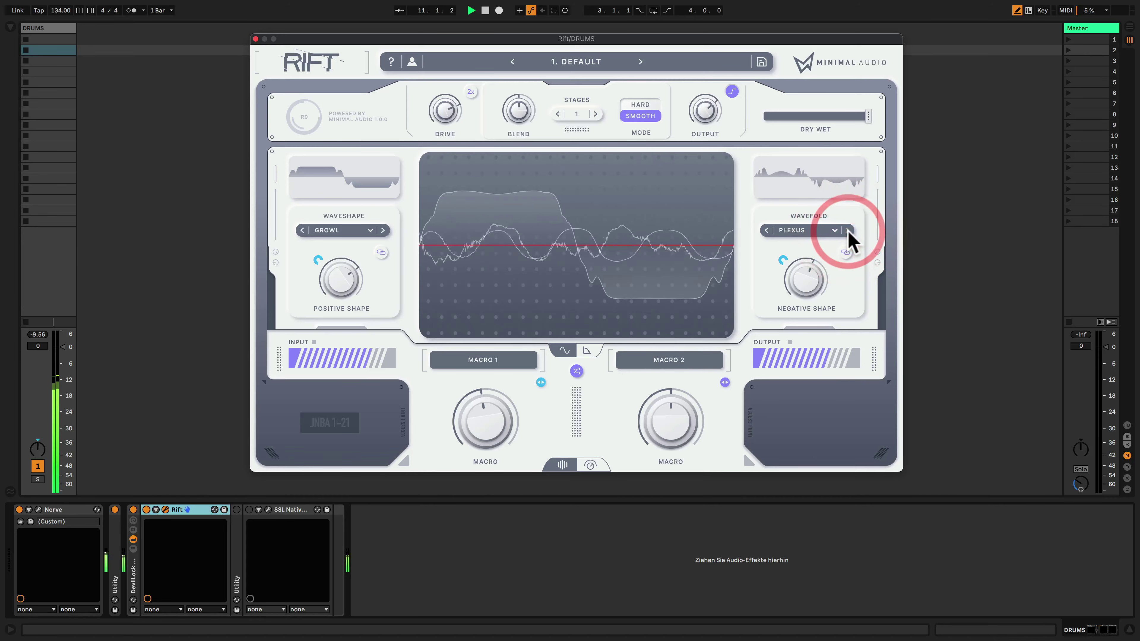
click(847, 230)
click(847, 230)
click(847, 230)
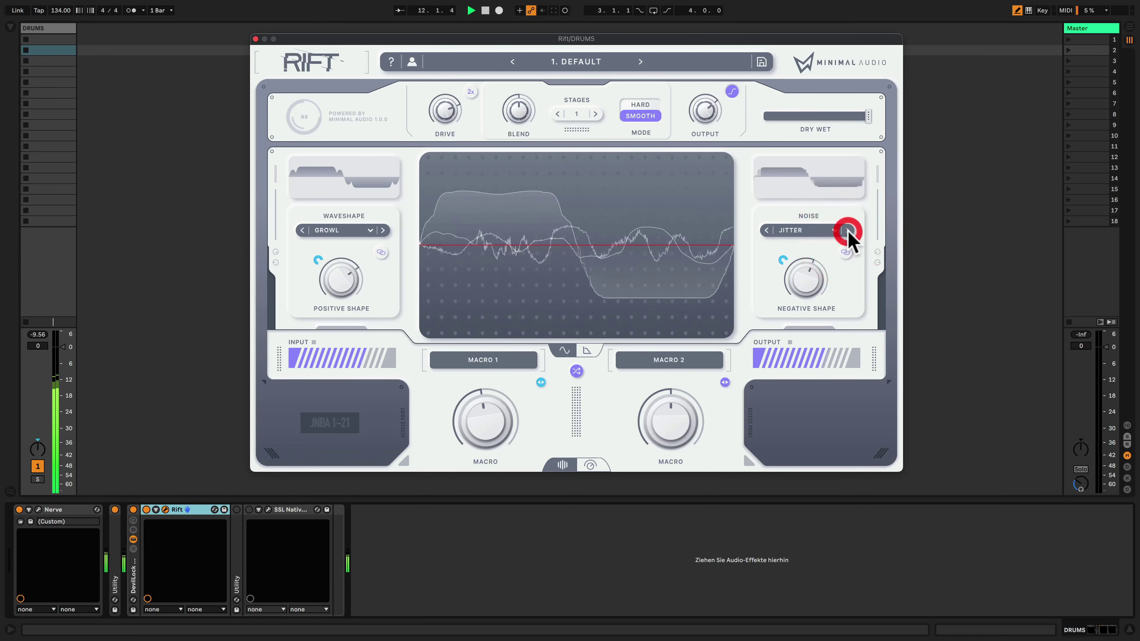
click(847, 231)
click(847, 231)
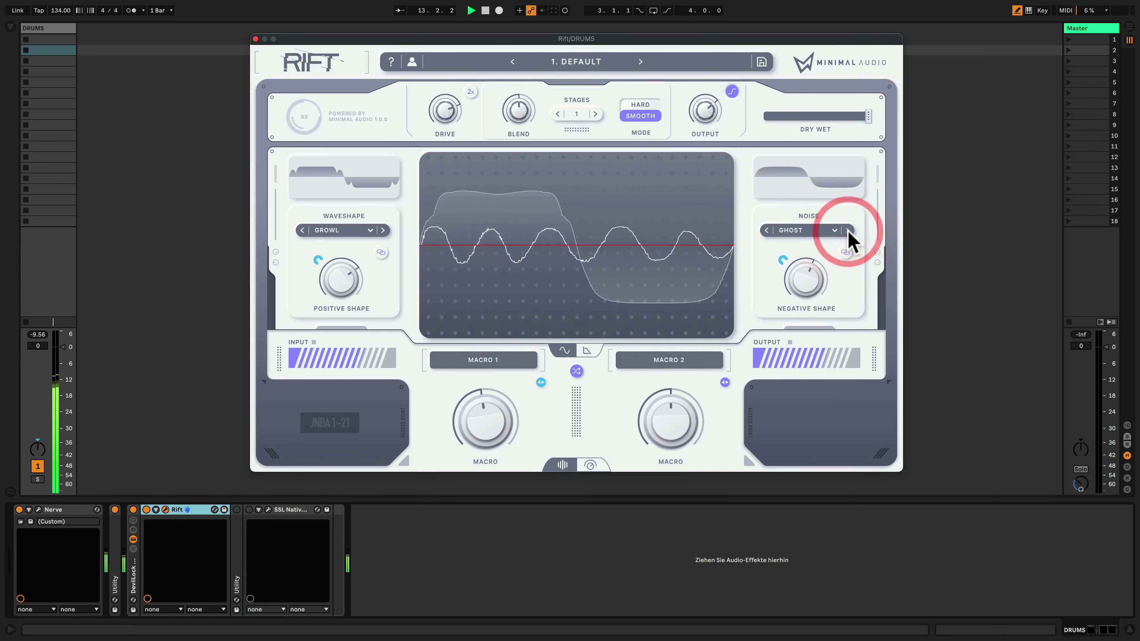
mouse_move(808, 273)
drag(801, 342, 802, 315)
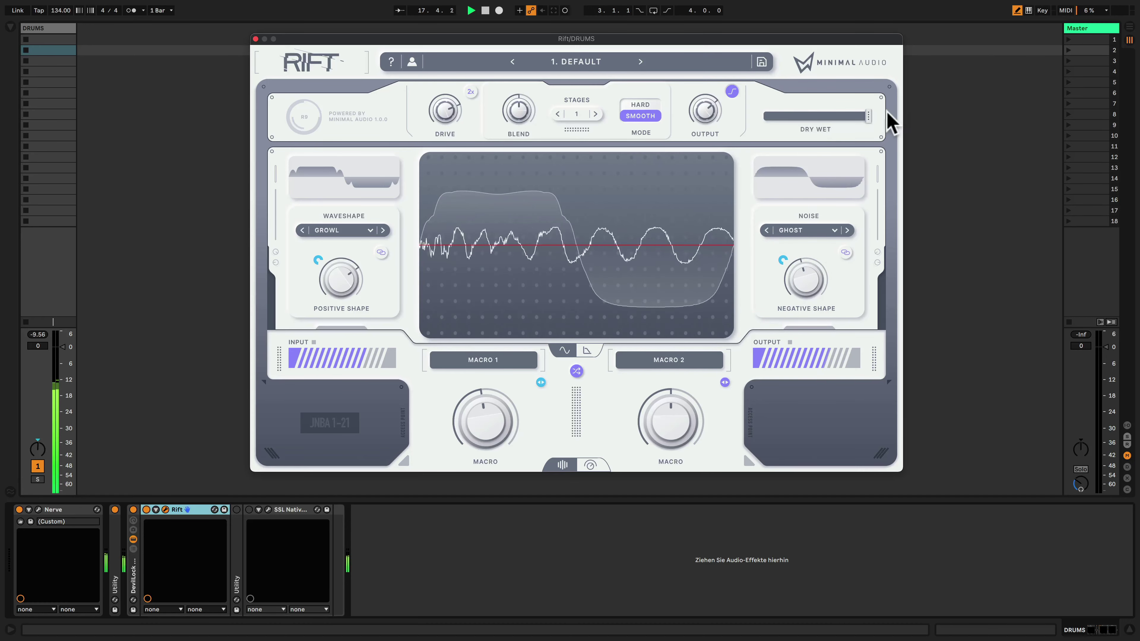
Lower Rift's Dry Wet to roughly half and reduce the Output level by a few decibels
drag(868, 116, 806, 115)
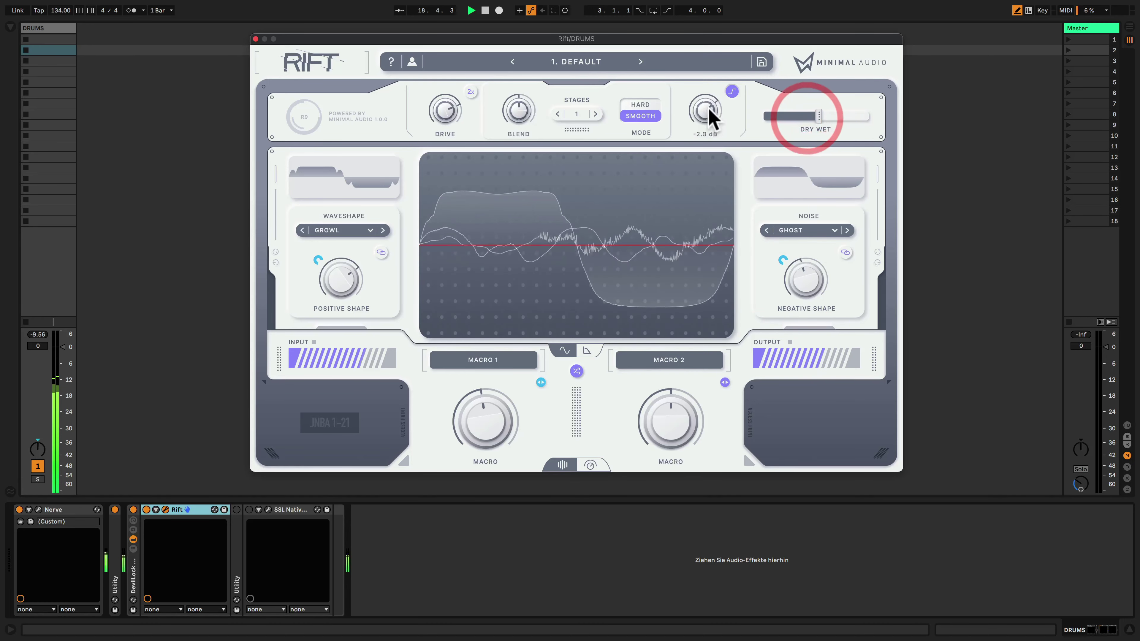
mouse_move(711, 122)
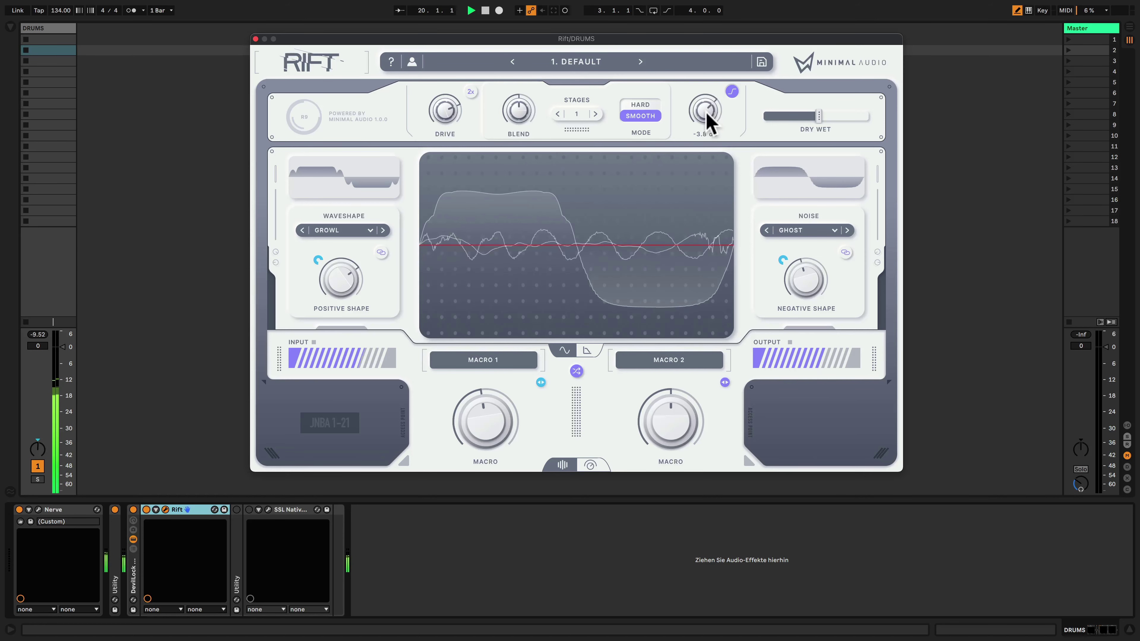
drag(709, 121, 709, 122)
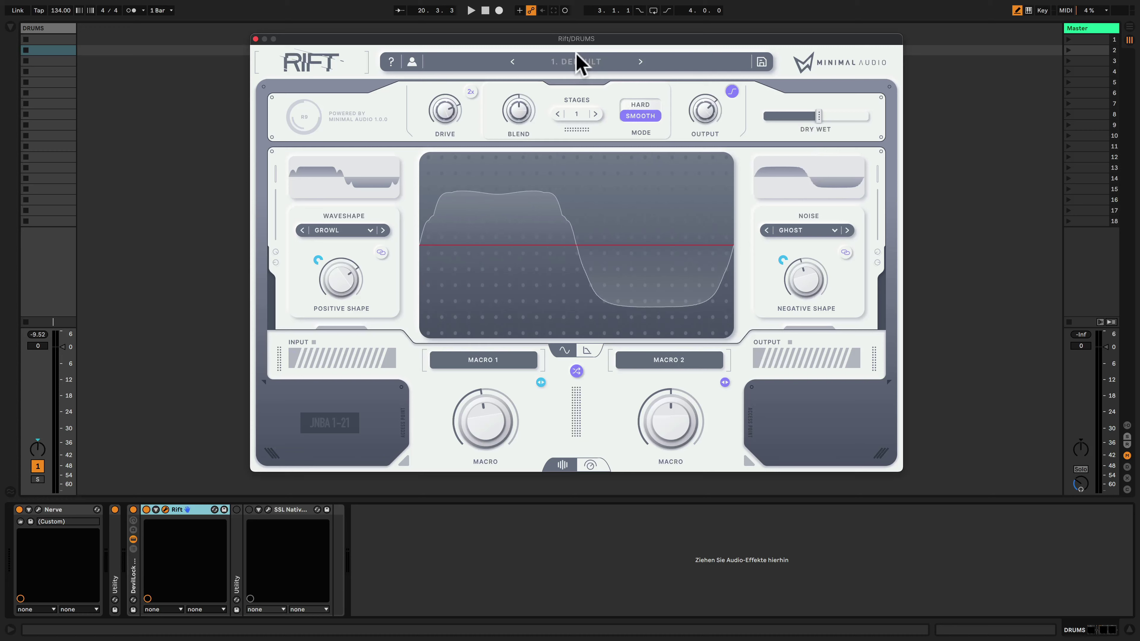
Show Rift's advanced view, restart playback, and turn on the Feedback section
mouse_move(696, 100)
click(588, 466)
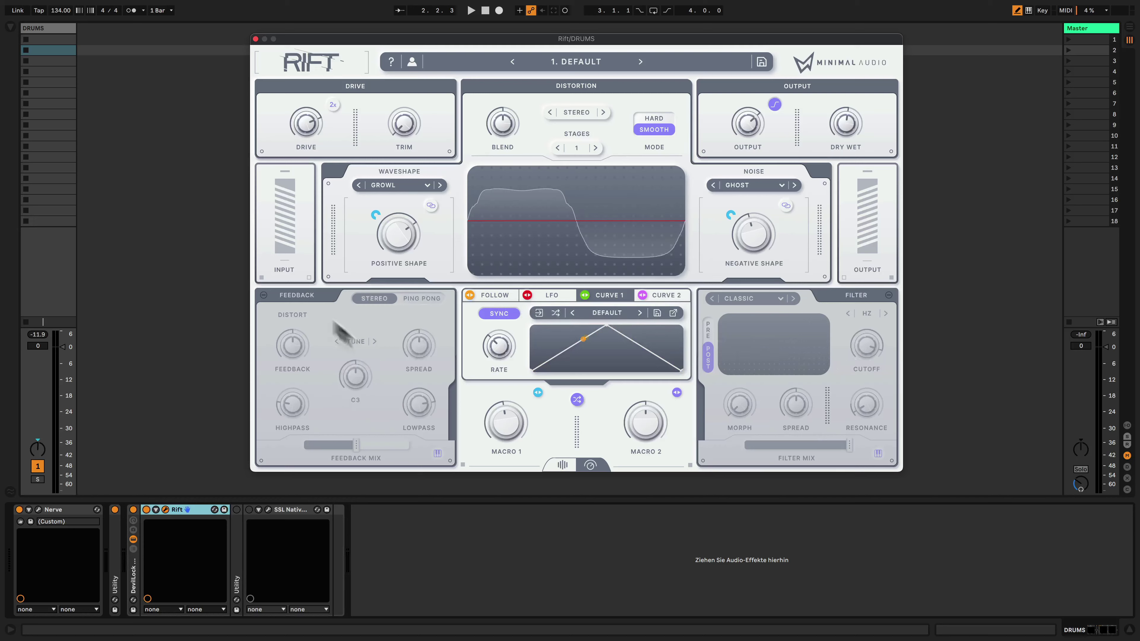
key(space)
click(263, 295)
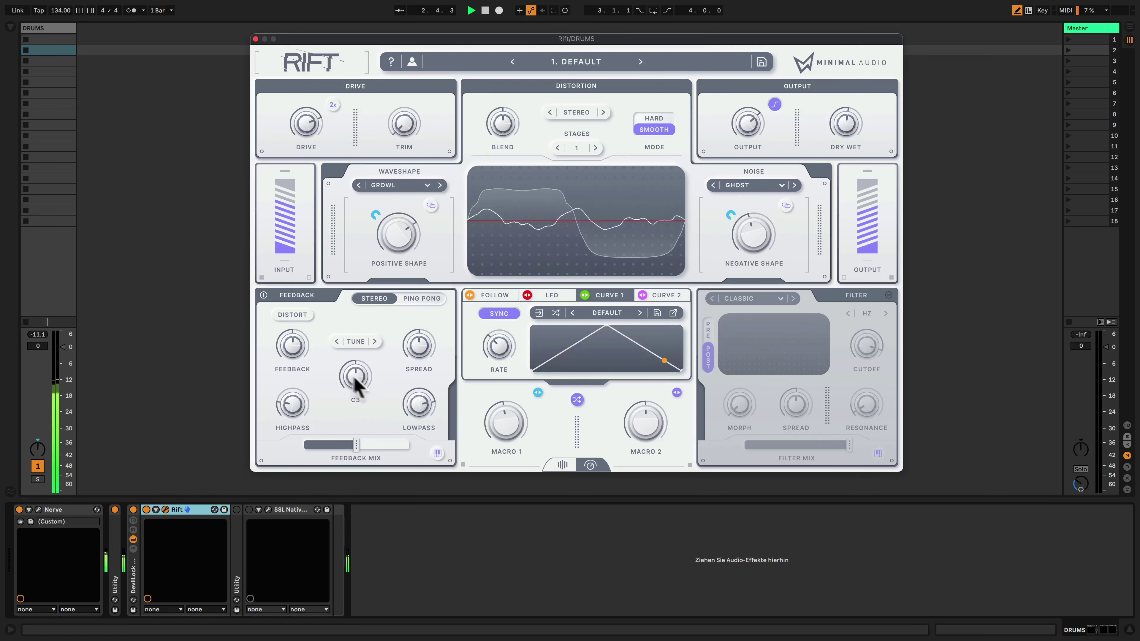
Try different Frequency and Spread settings in the Feedback section, lower the Feedback Mix, and turn the section off
click(299, 316)
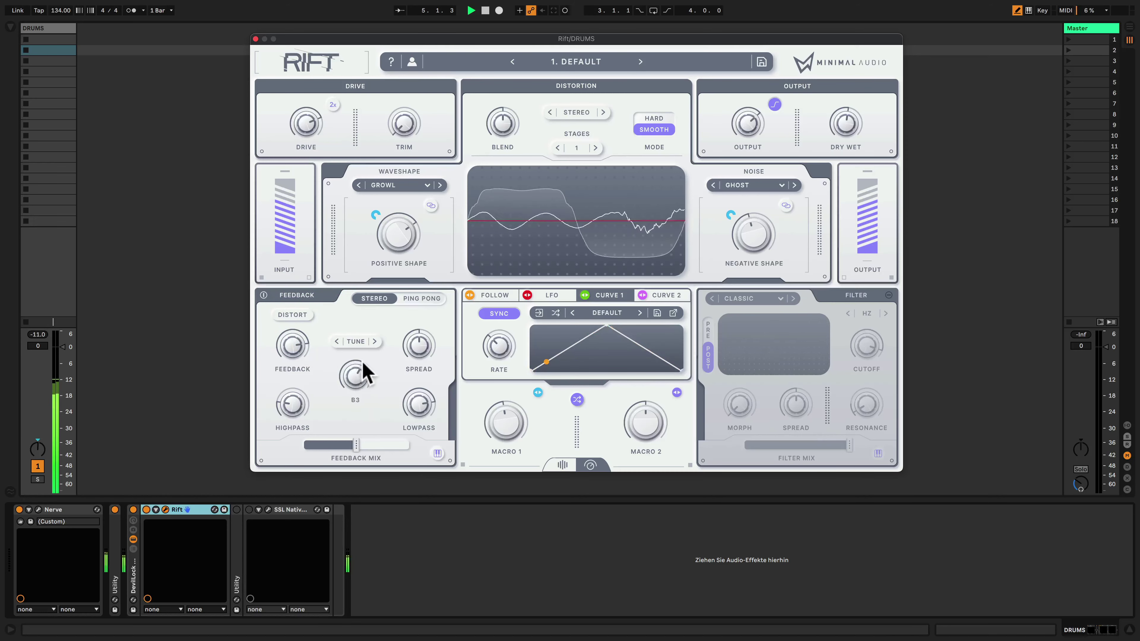
drag(401, 361, 435, 321)
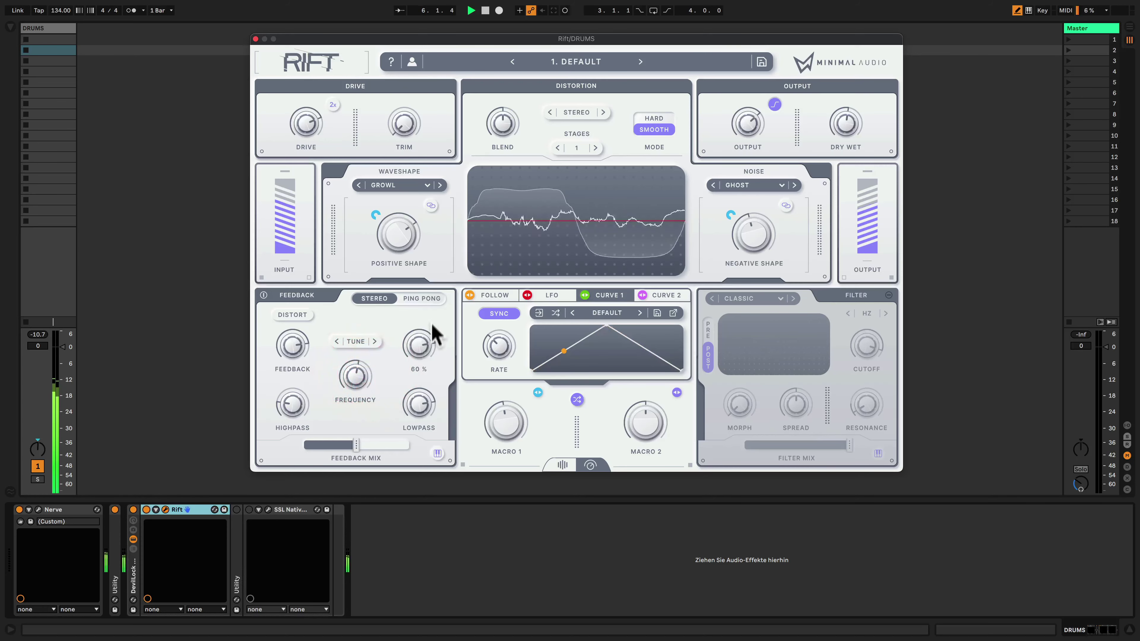
drag(422, 364, 346, 452)
click(264, 296)
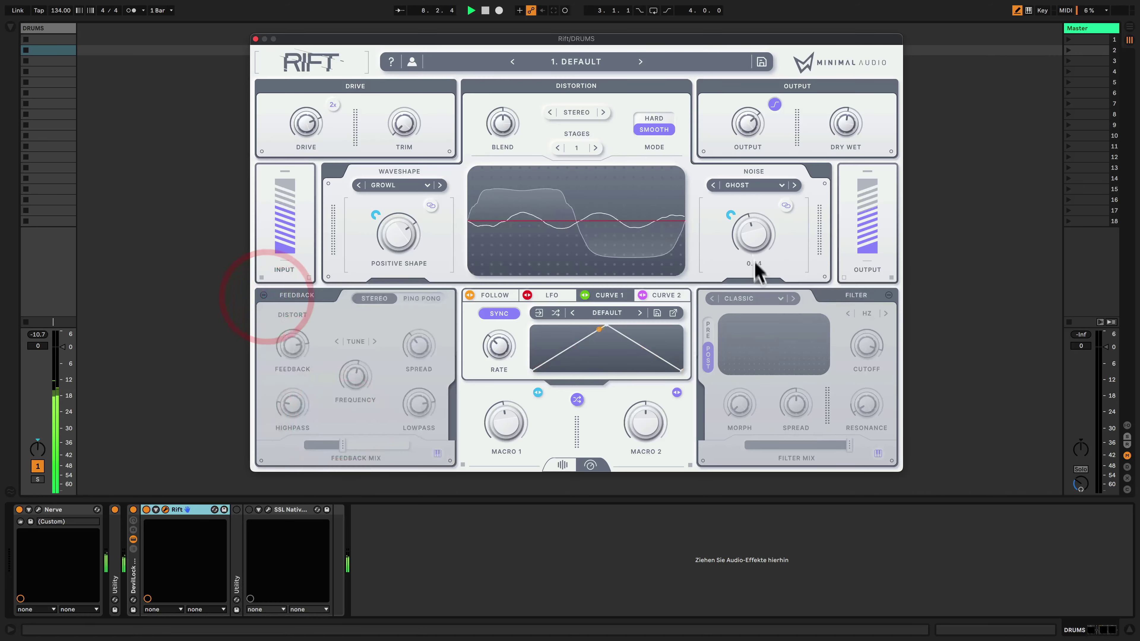
Turn on Rift's Filter section and shape it with a lower Cutoff, more Resonance and some Spread
click(888, 295)
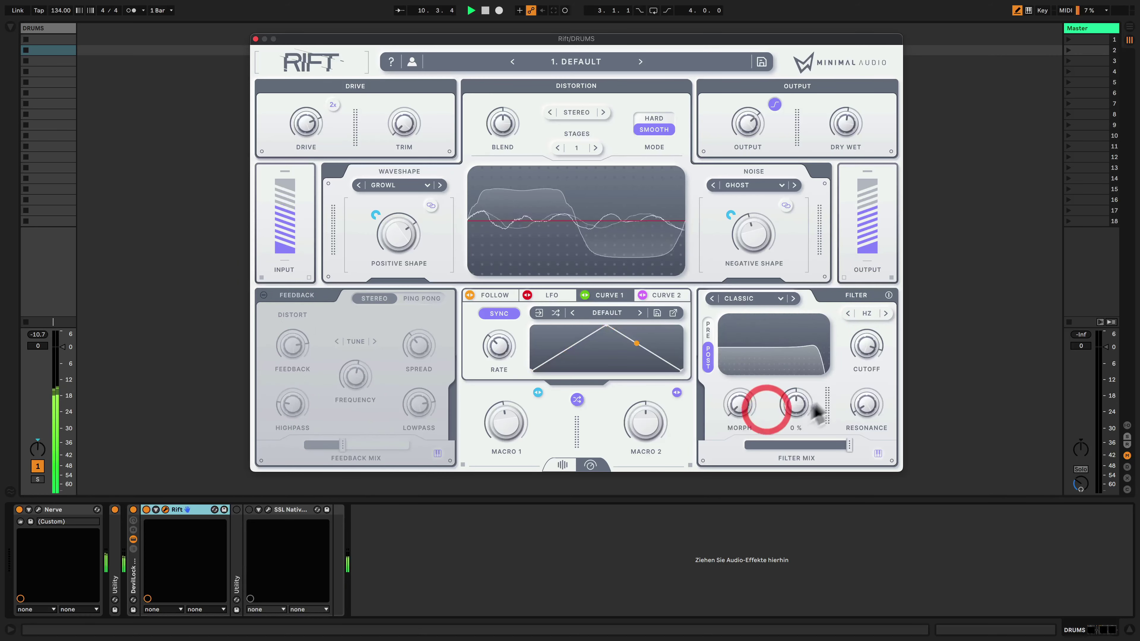
drag(800, 403, 807, 436)
drag(896, 331, 864, 331)
click(796, 396)
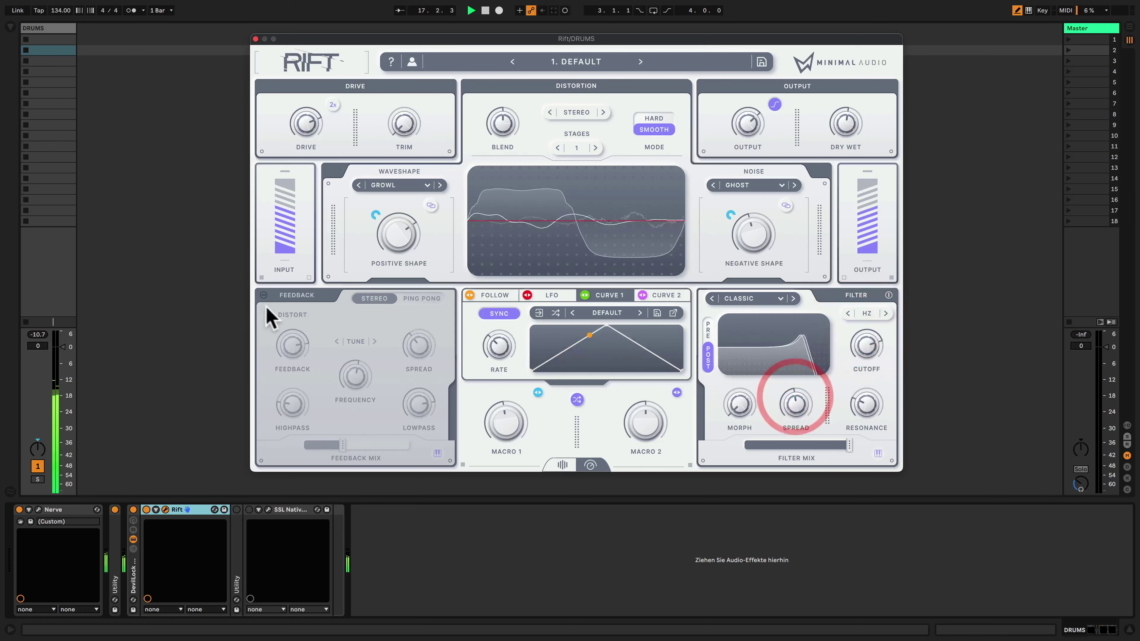
Turn the Feedback section back on, lower its Frequency, and set the Feedback Mix to 4 %
click(263, 295)
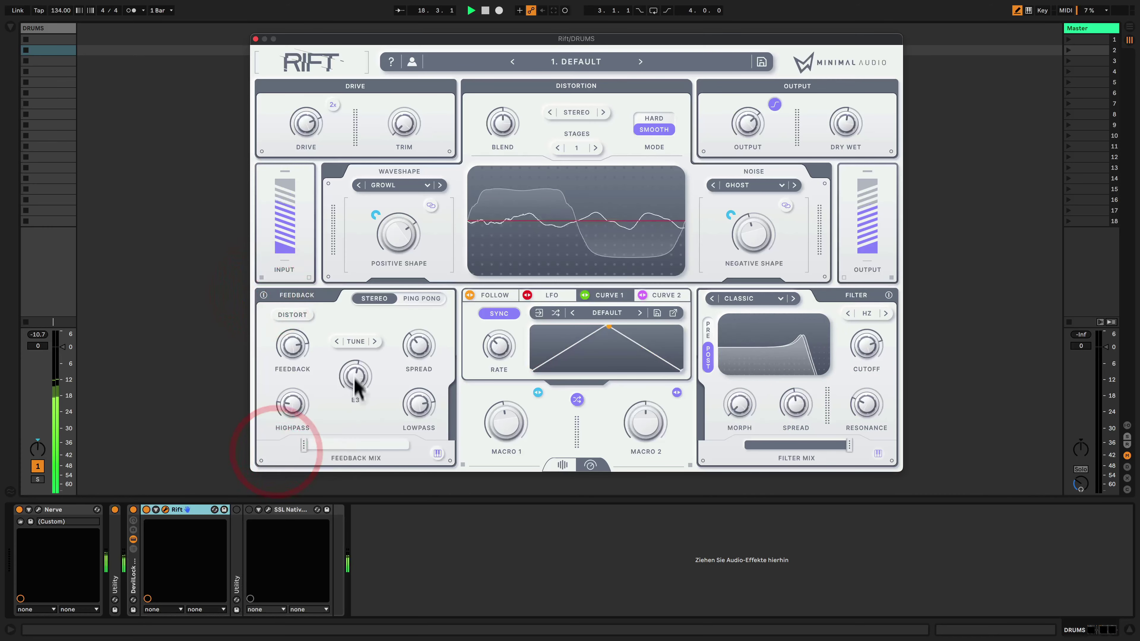
drag(354, 378, 310, 459)
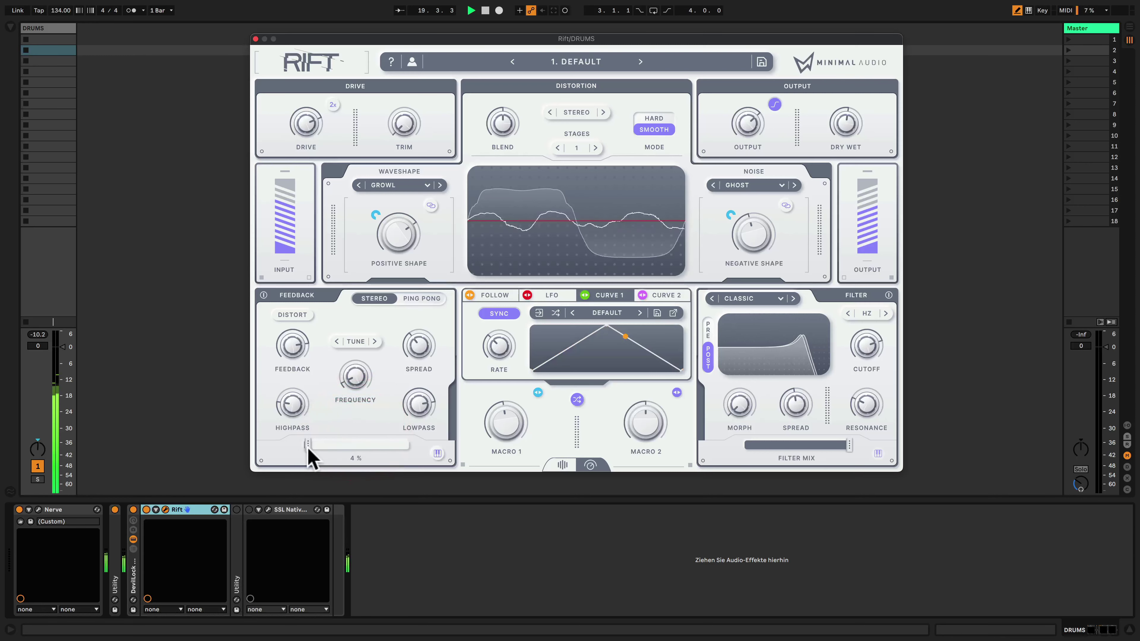
click(409, 387)
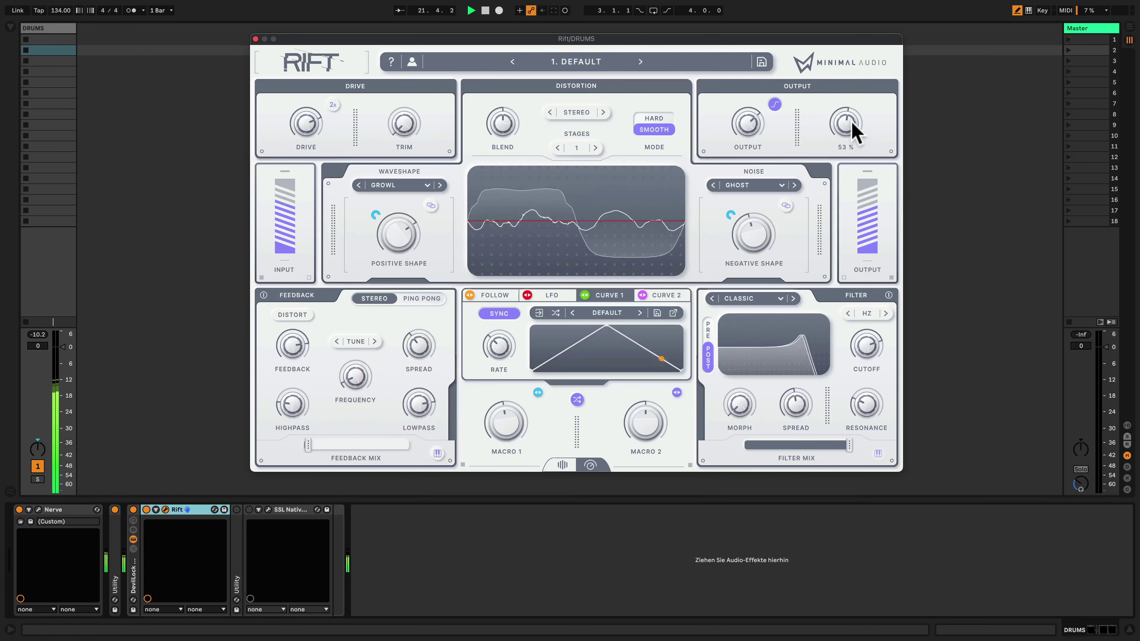
Fine-tune Rift's overall Dry Wet around half and set the distortion Stages to 2
mouse_move(853, 121)
mouse_down()
mouse_move(850, 148)
mouse_move(848, 131)
mouse_up()
click(596, 148)
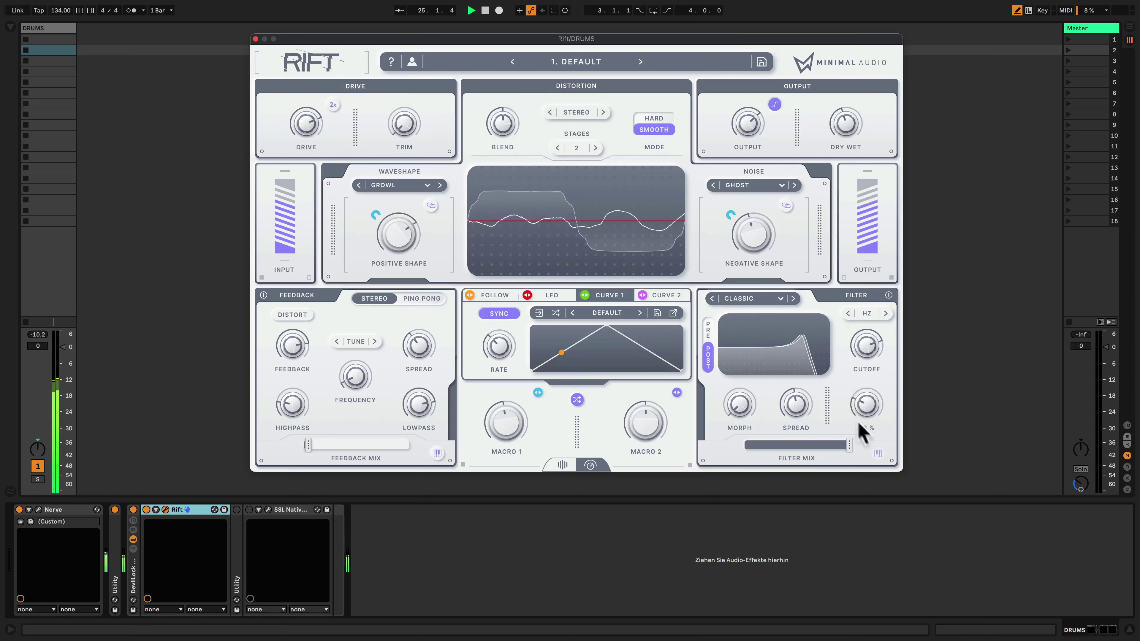
Lower the Filter's Resonance, raise its Morph slightly, and readjust the Cutoff
drag(865, 415, 864, 429)
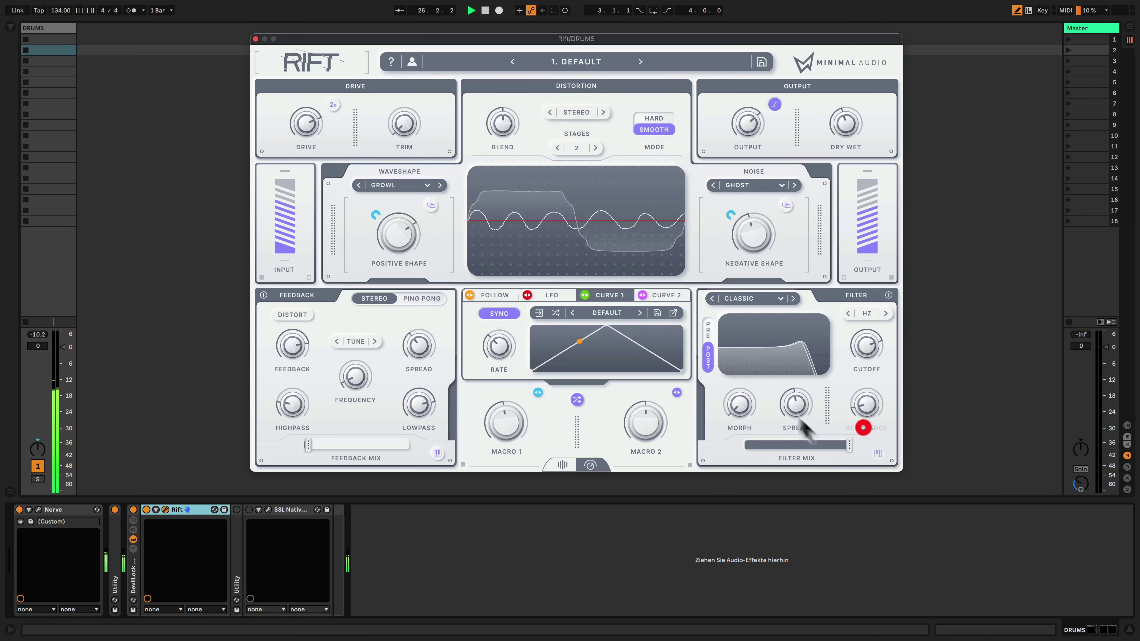
drag(733, 401, 734, 398)
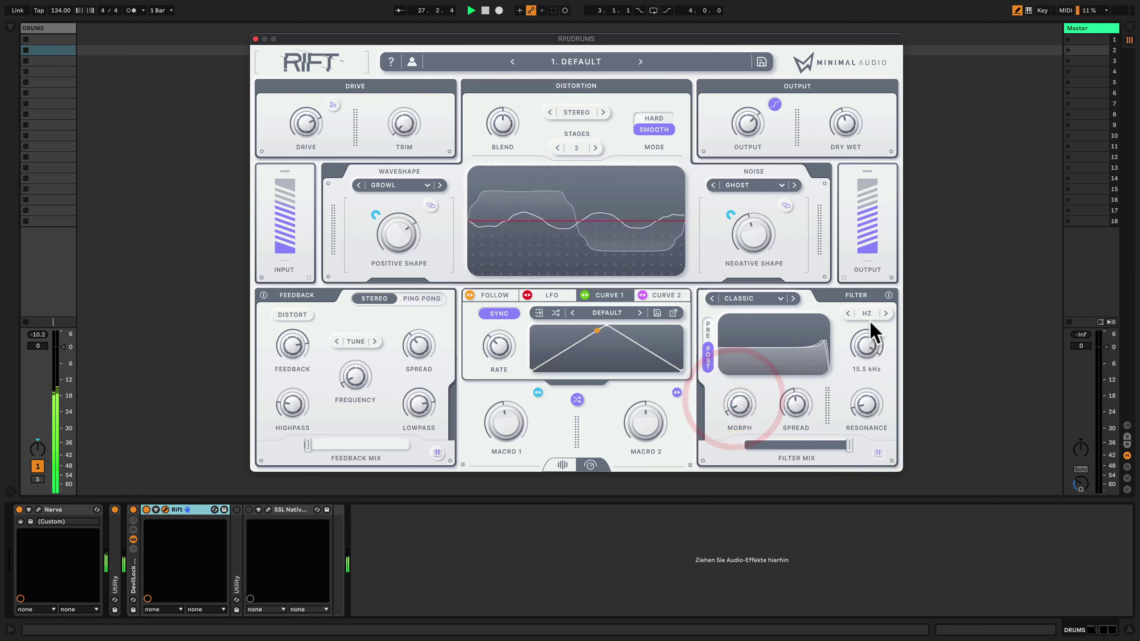
click(873, 338)
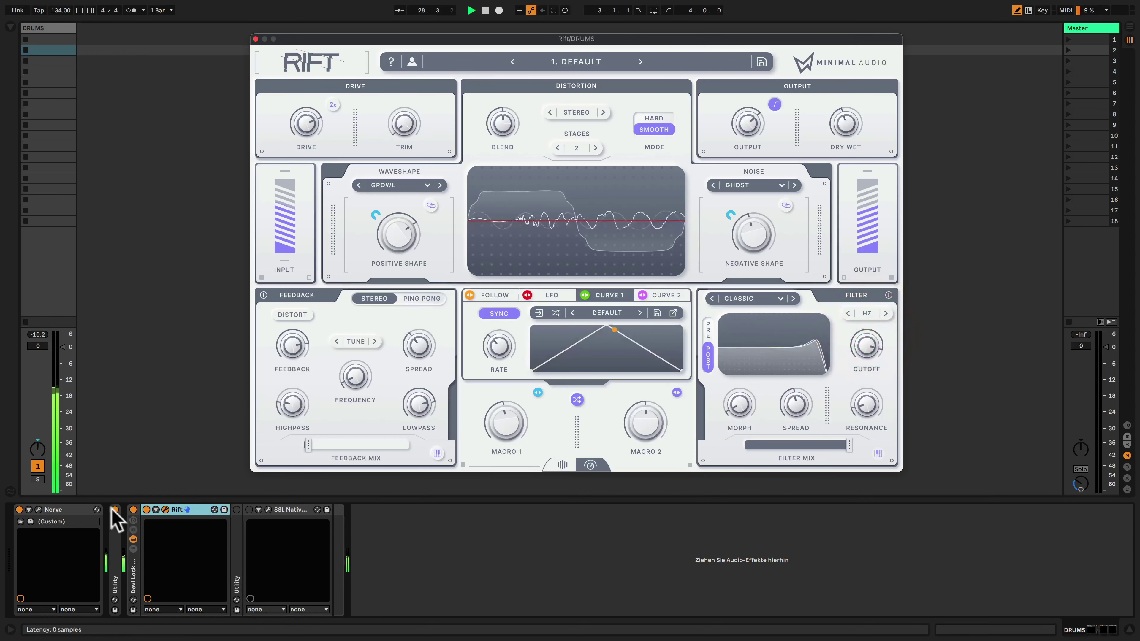
Bypass and reactivate the DevilLock Rack to compare the Rift sound with the dry drums, and stop playback
click(133, 511)
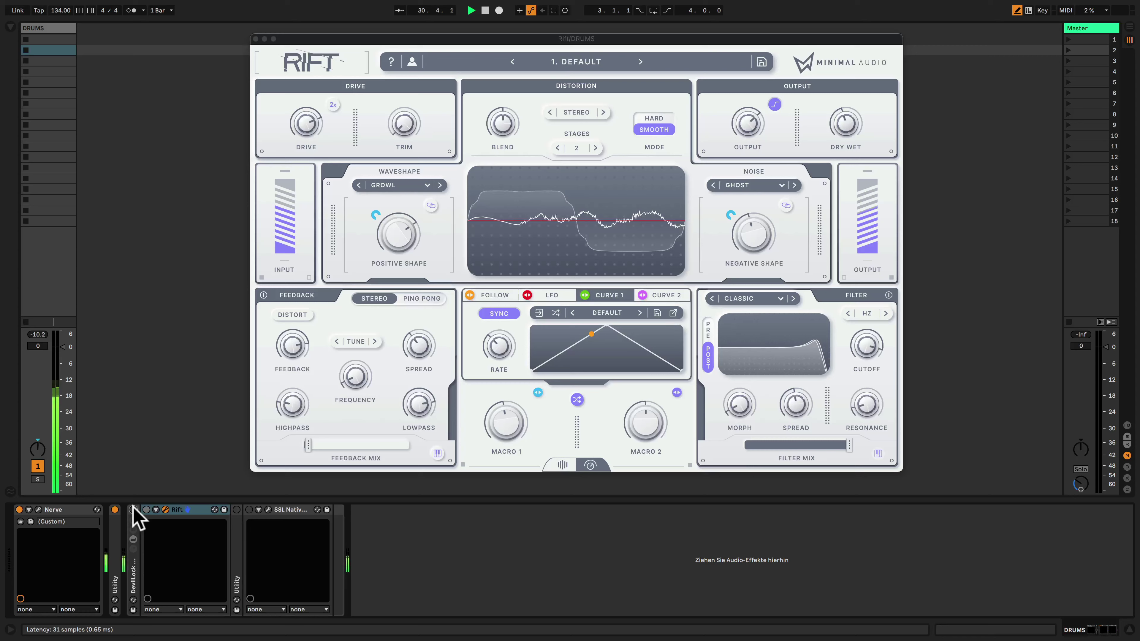
click(746, 122)
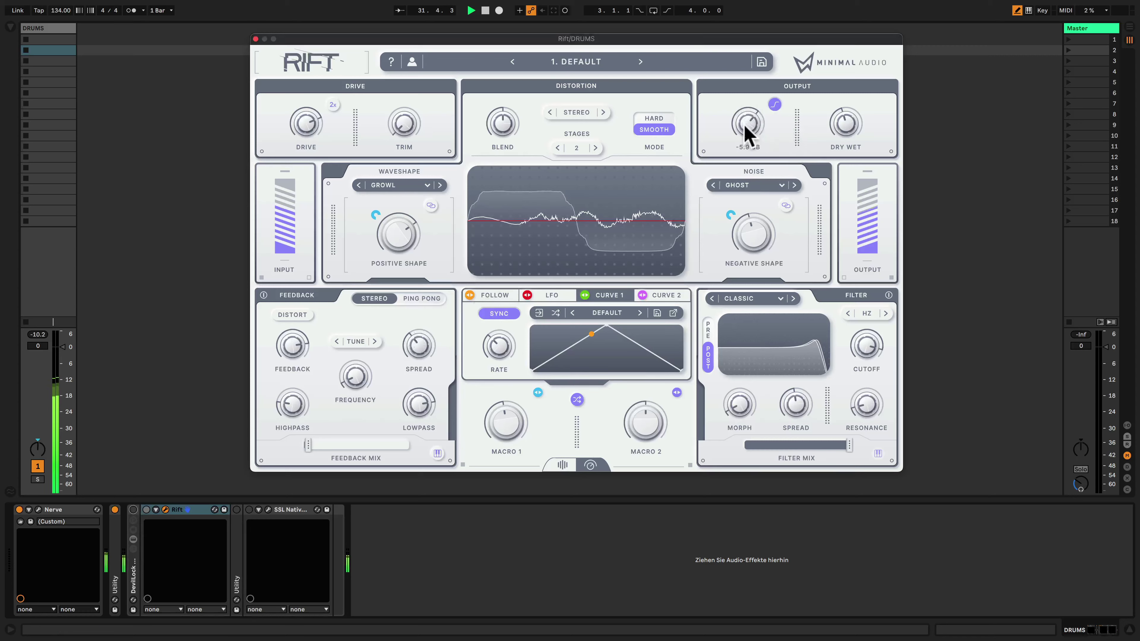
click(133, 510)
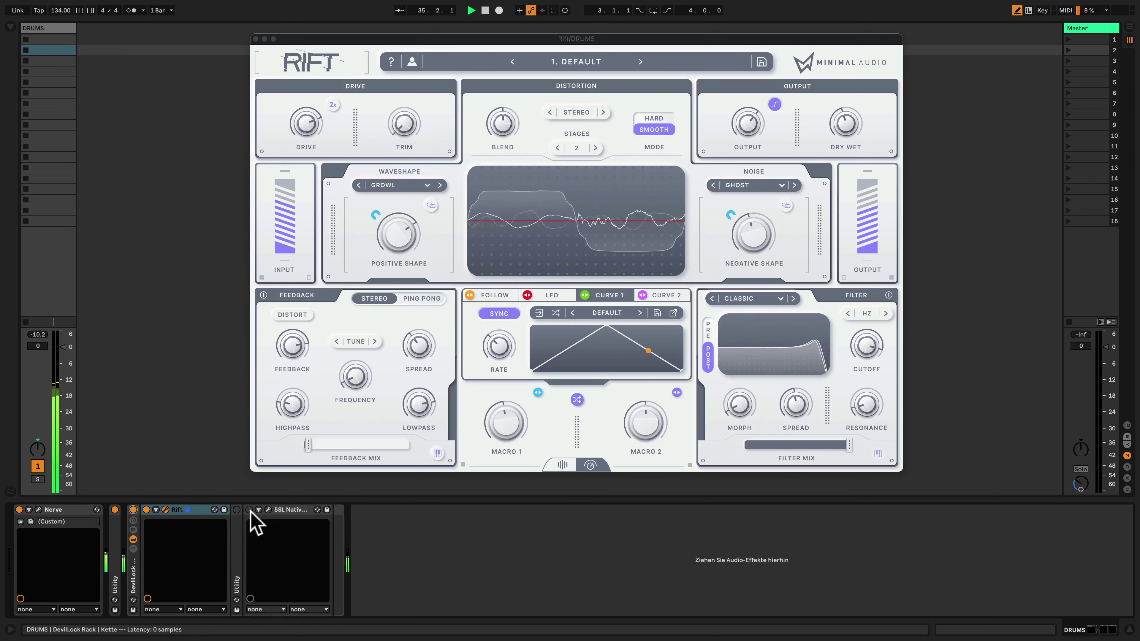
key(space)
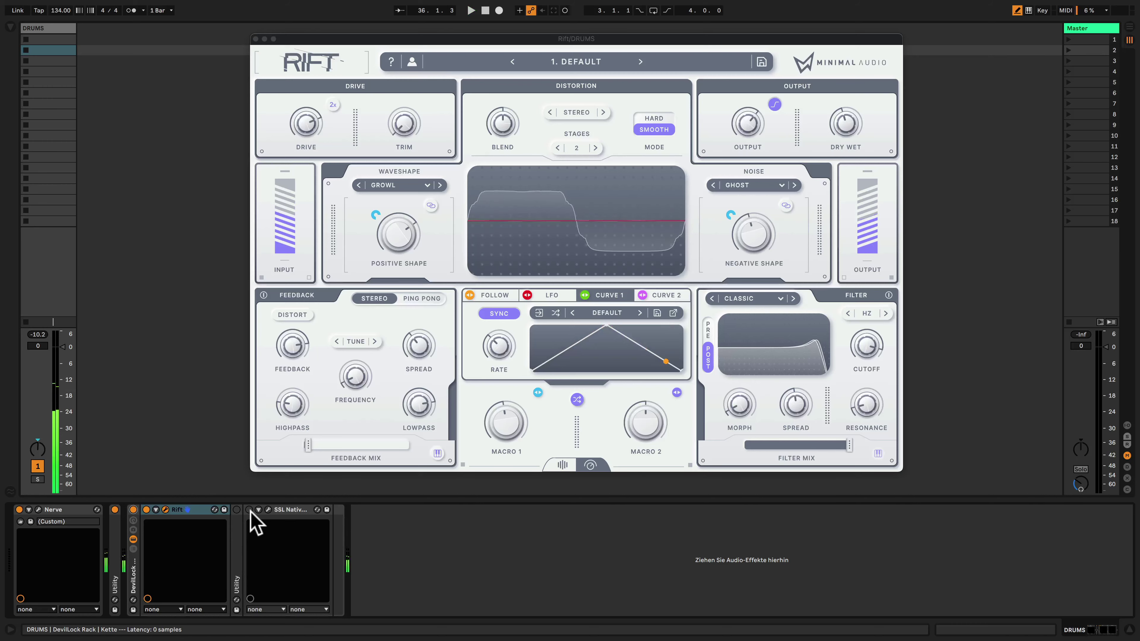
Switch to the Decimort2 plug-in, start playback, and lower its resampler Frequency to about 11 kHz
click(783, 59)
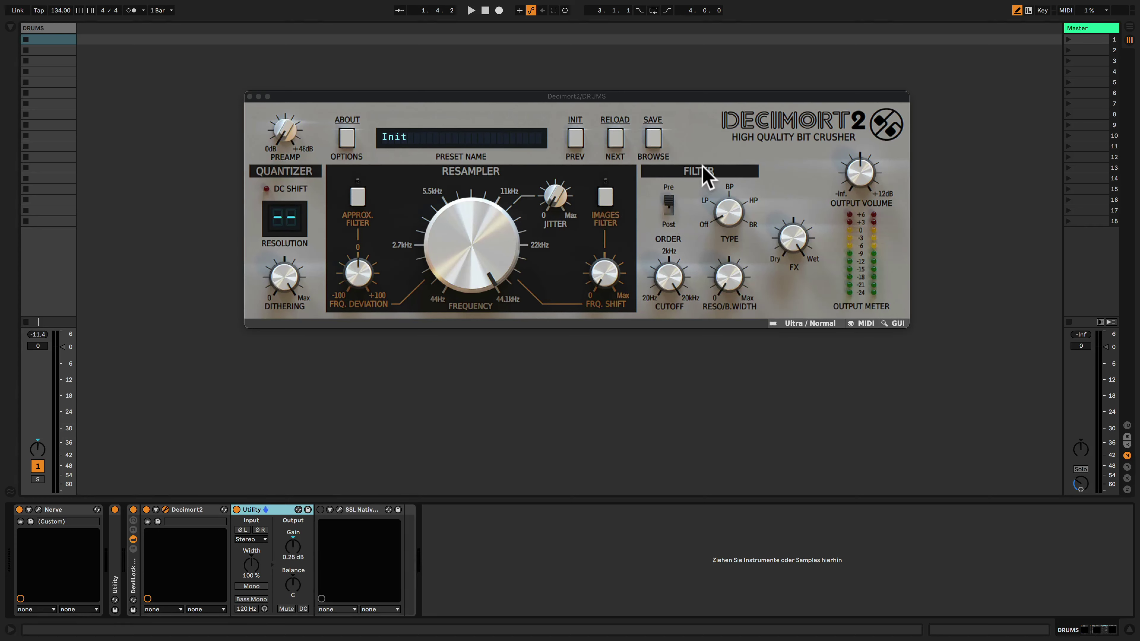
key(space)
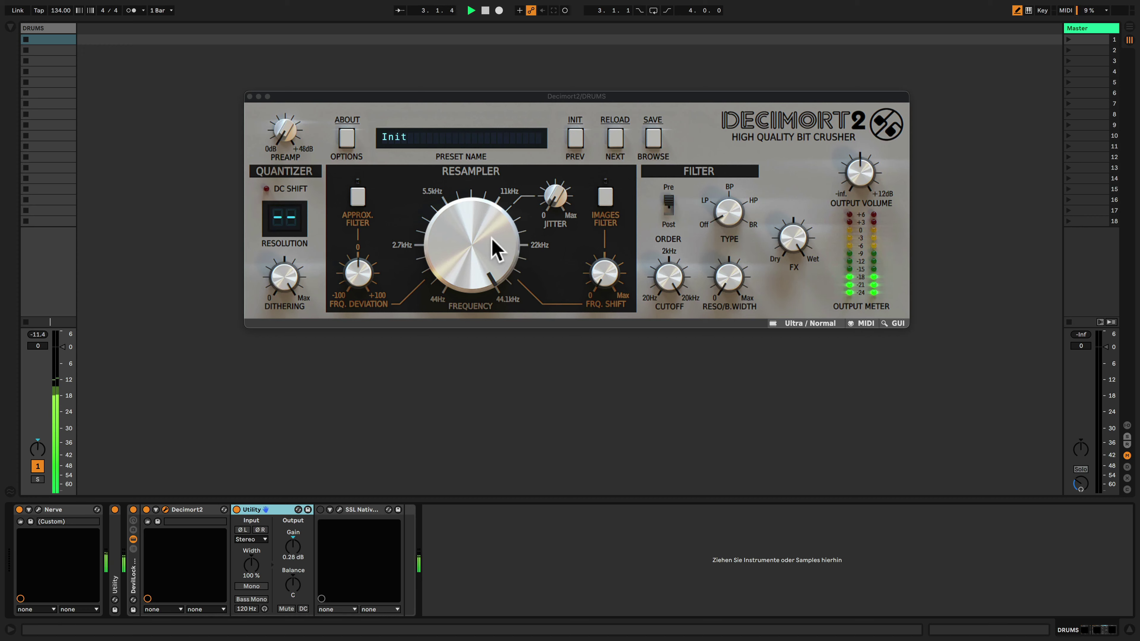
drag(492, 239, 488, 290)
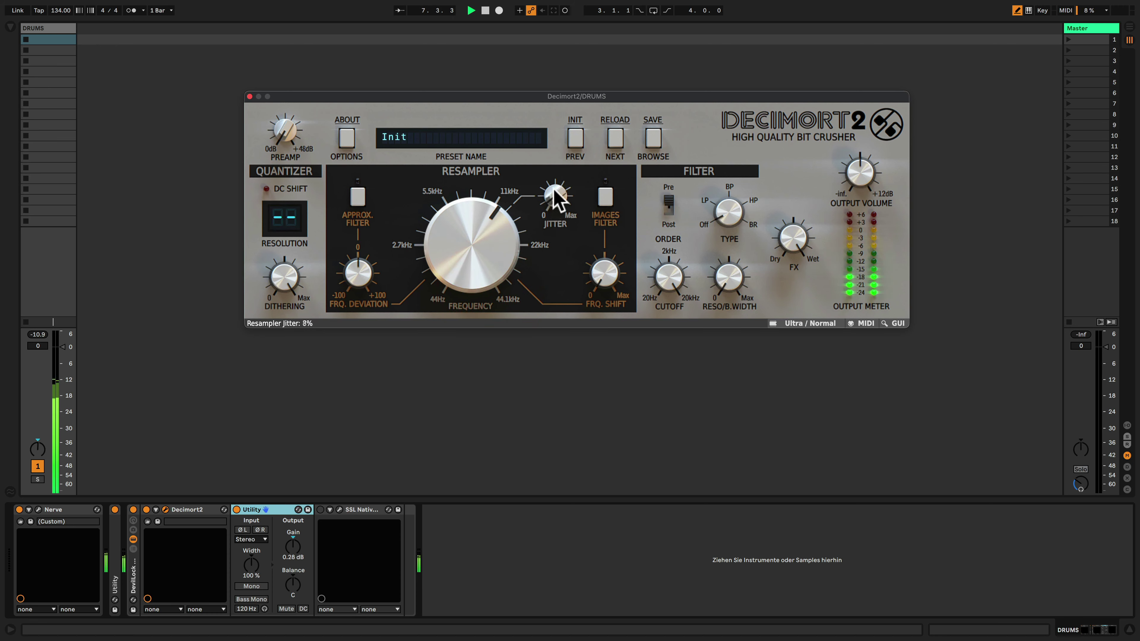
Set Decimort2's quantizer Resolution to 12 bits and fine-tune the resampler's Jitter and Frequency
drag(553, 188, 506, 203)
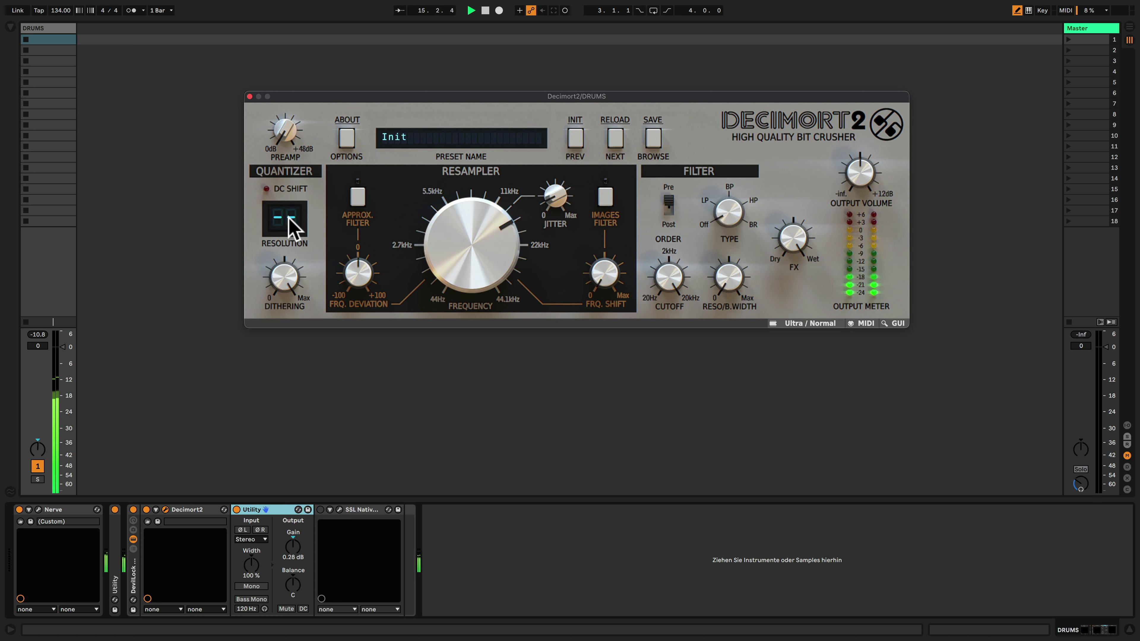
drag(289, 217, 287, 268)
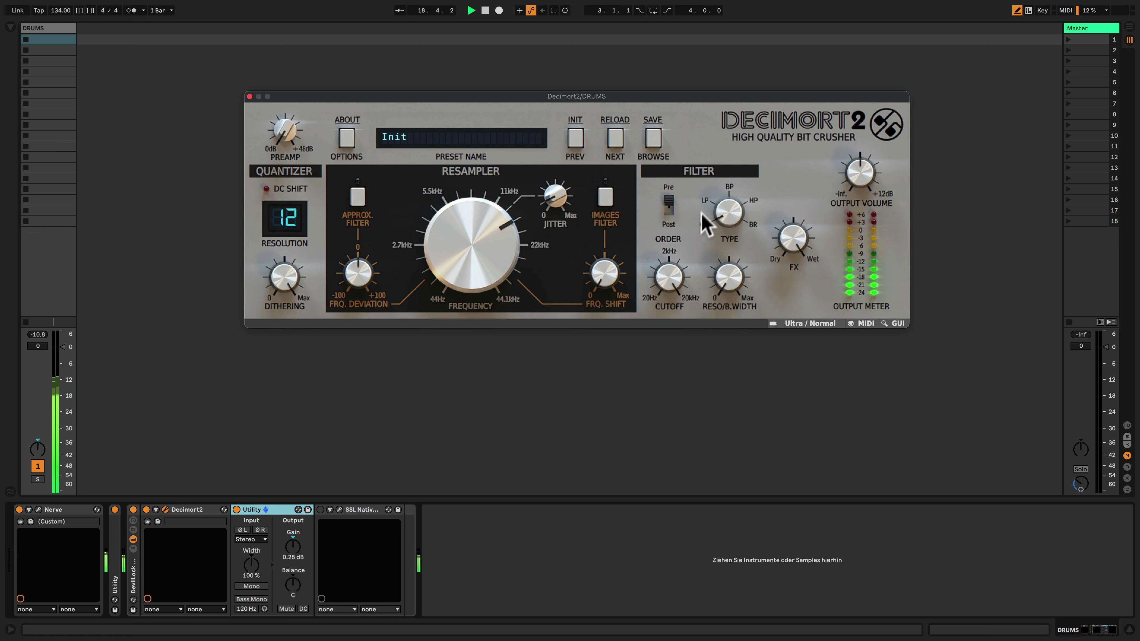
drag(522, 226, 504, 236)
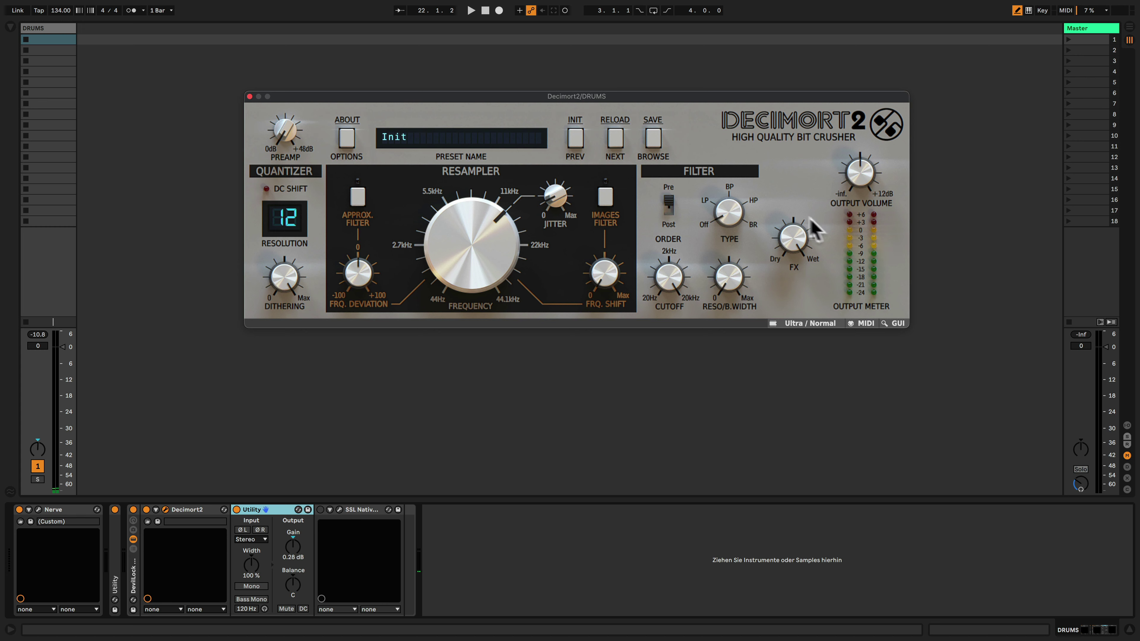
Restart playback and bring Decimort2's filter Cutoff to about 9.4 kHz
drag(746, 229, 730, 196)
drag(667, 292, 669, 300)
drag(729, 270, 678, 274)
key(space)
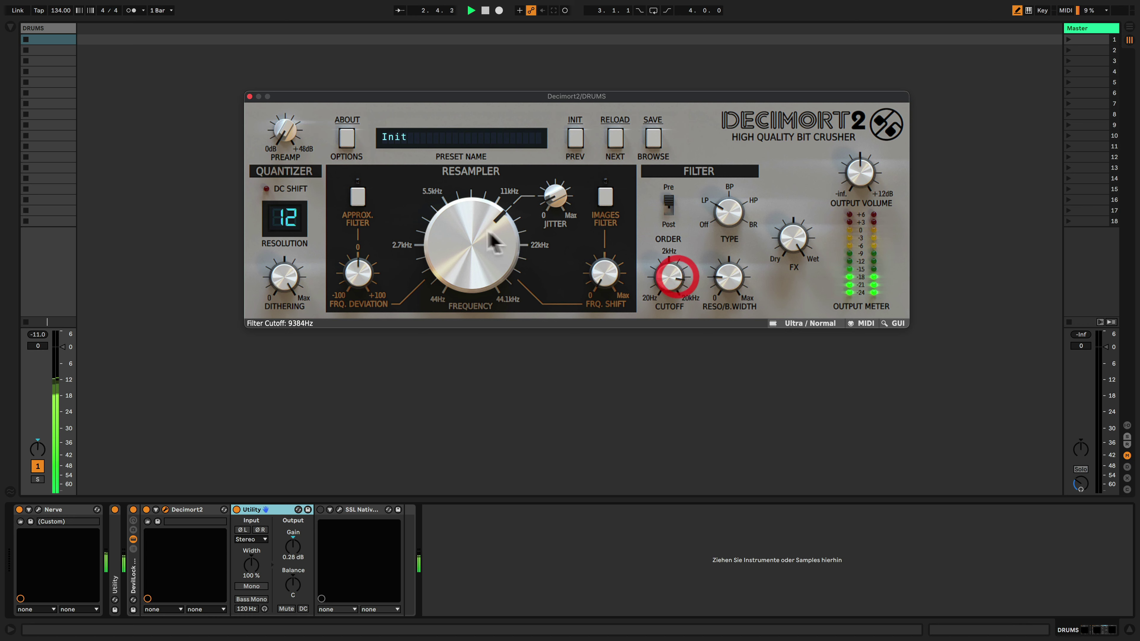
Boost Decimort2's Preamp while readjusting the resampler Frequency and the quantizer Dithering by ear
click(502, 225)
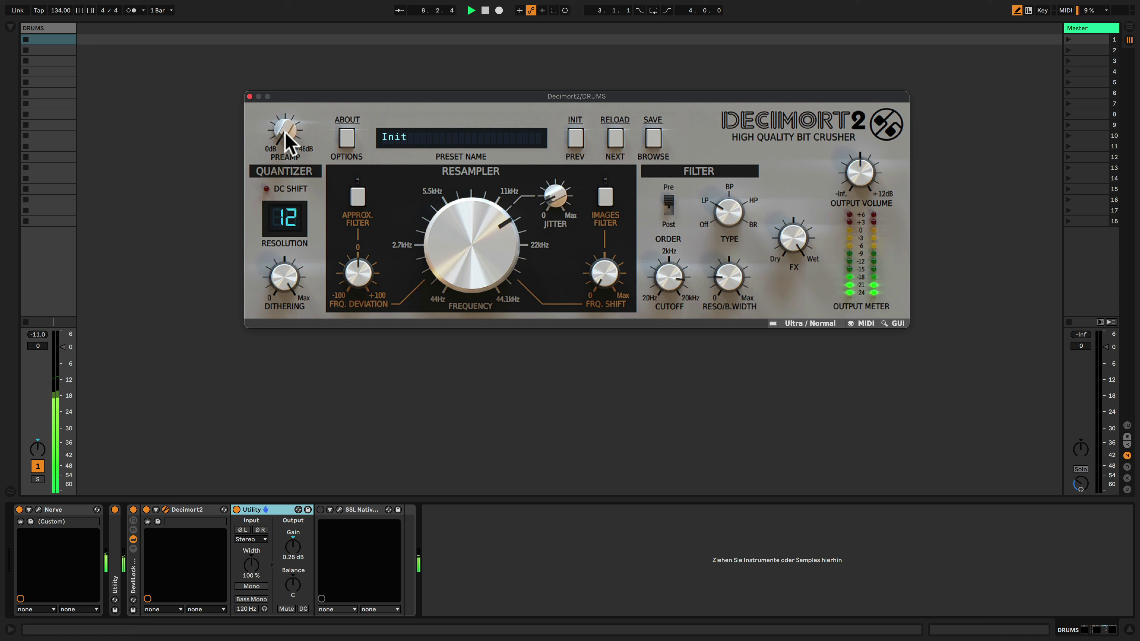
drag(285, 132, 288, 66)
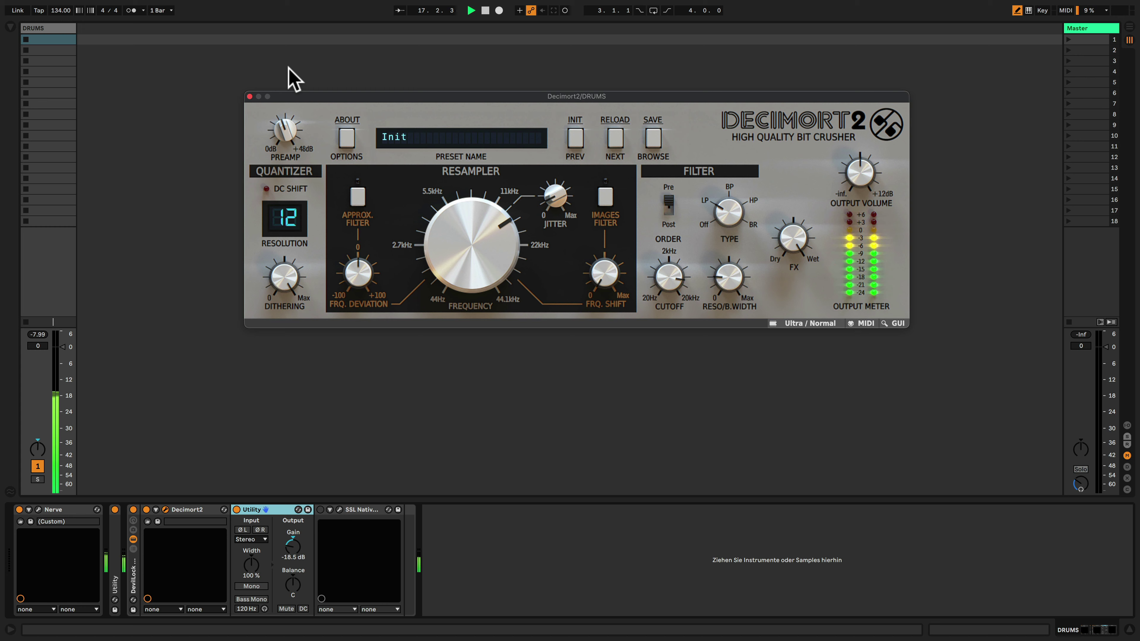
mouse_move(289, 66)
mouse_down()
mouse_move(297, 4)
mouse_move(297, 103)
mouse_move(303, 77)
mouse_up()
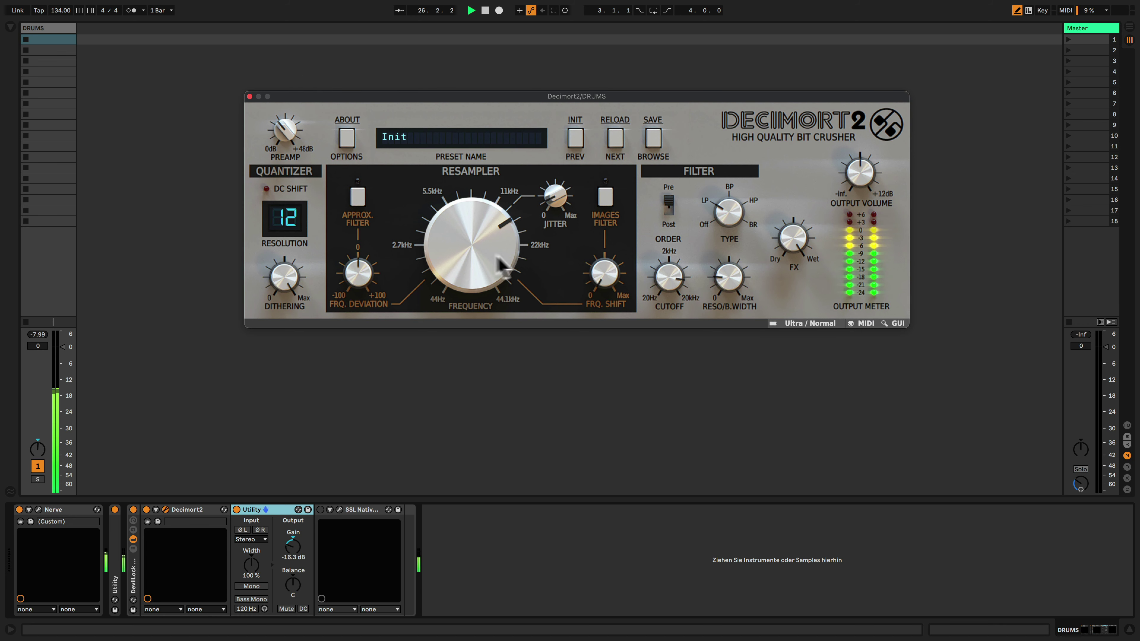
drag(471, 252, 472, 246)
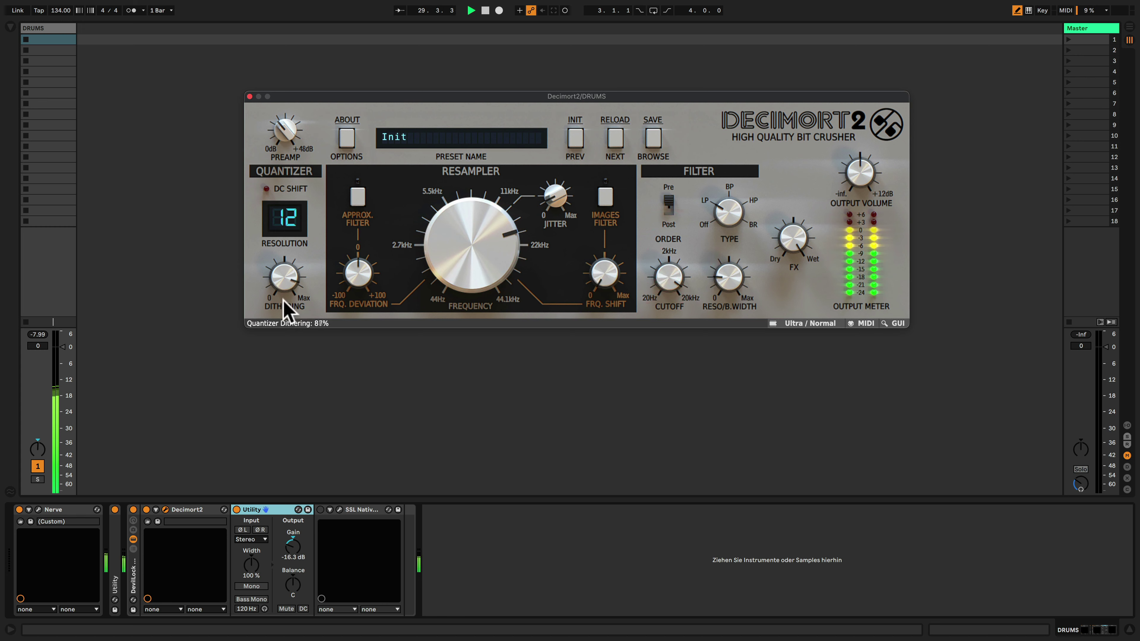
drag(283, 301, 287, 279)
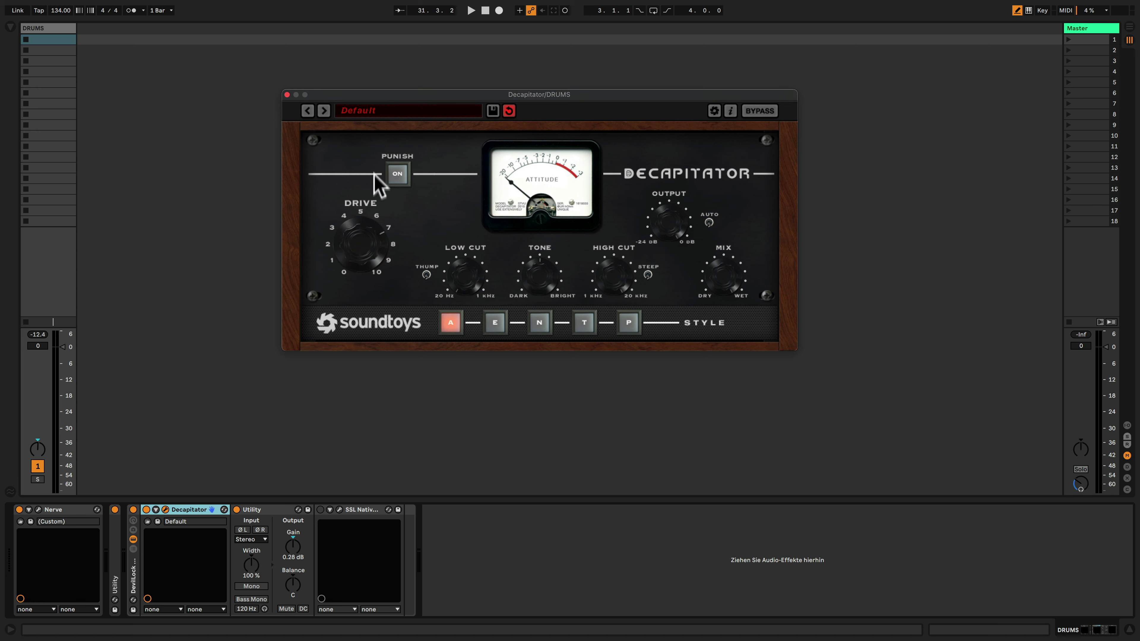
Toggle Decapitator's Auto output compensation to demonstrate it
click(403, 351)
click(708, 222)
click(709, 222)
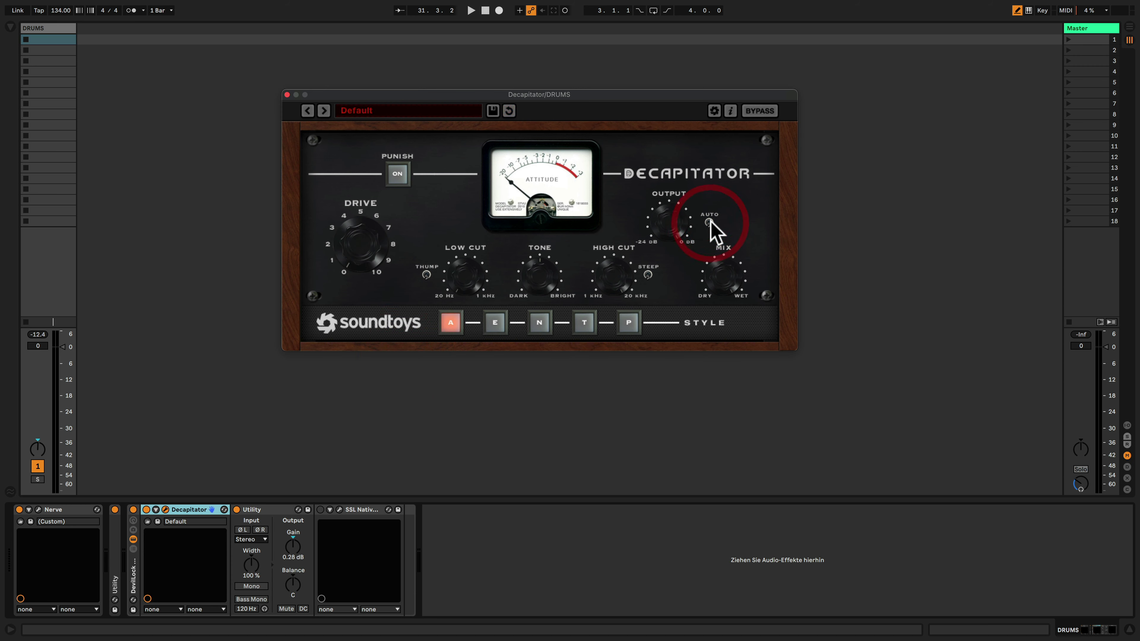
click(709, 223)
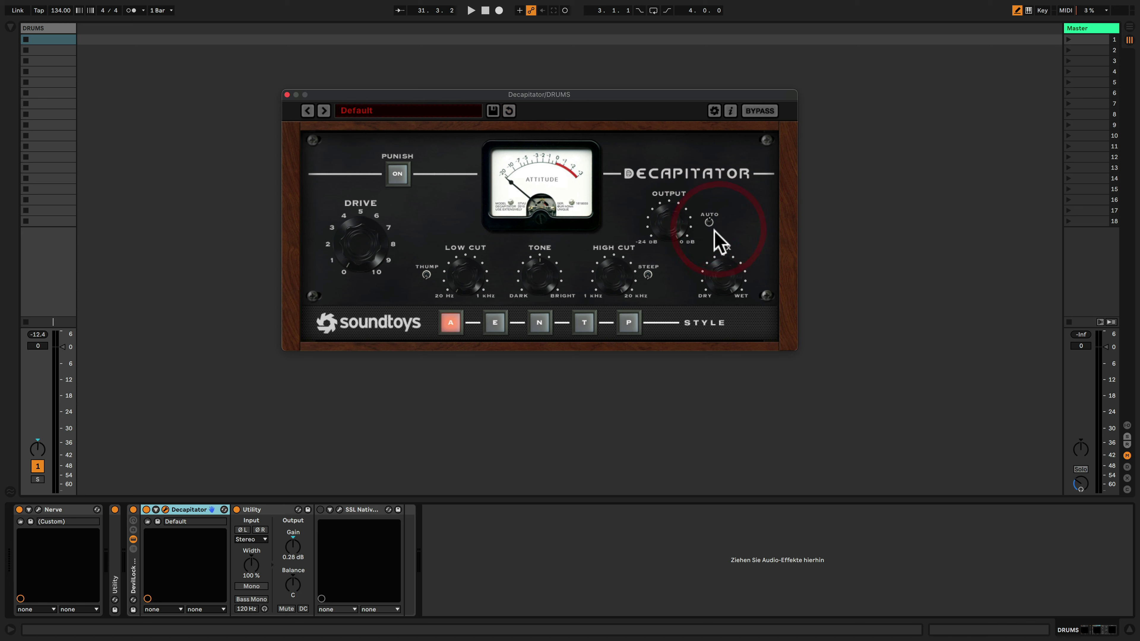
Try Decapitator's Thump and Steep filter switches, and turn the Tone before resetting it to its default
click(426, 275)
click(474, 390)
click(649, 274)
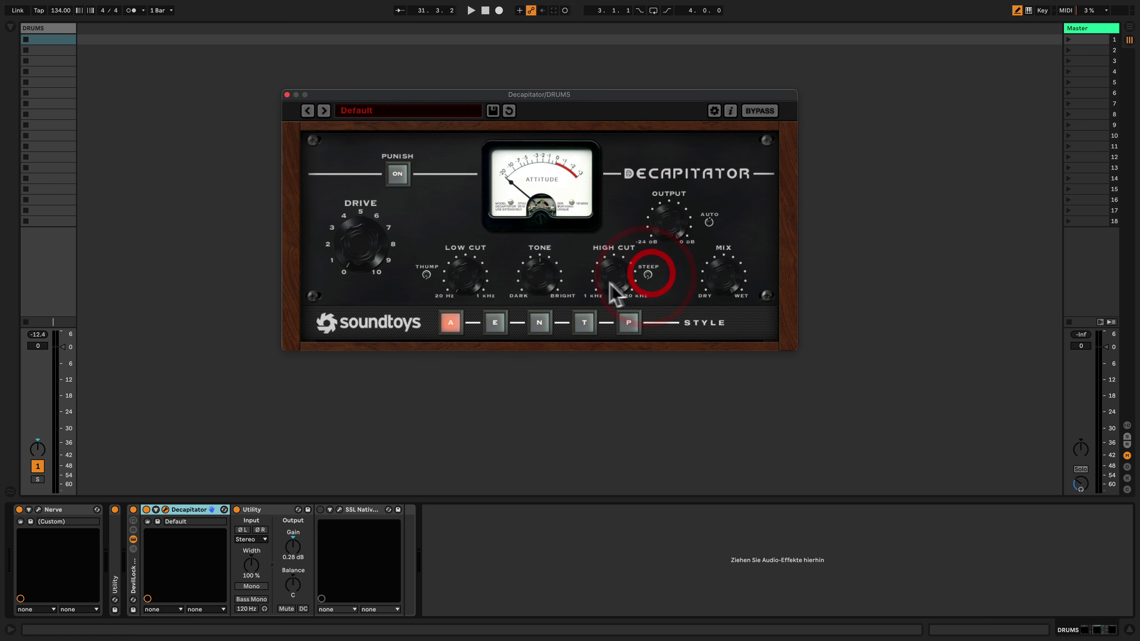
click(631, 230)
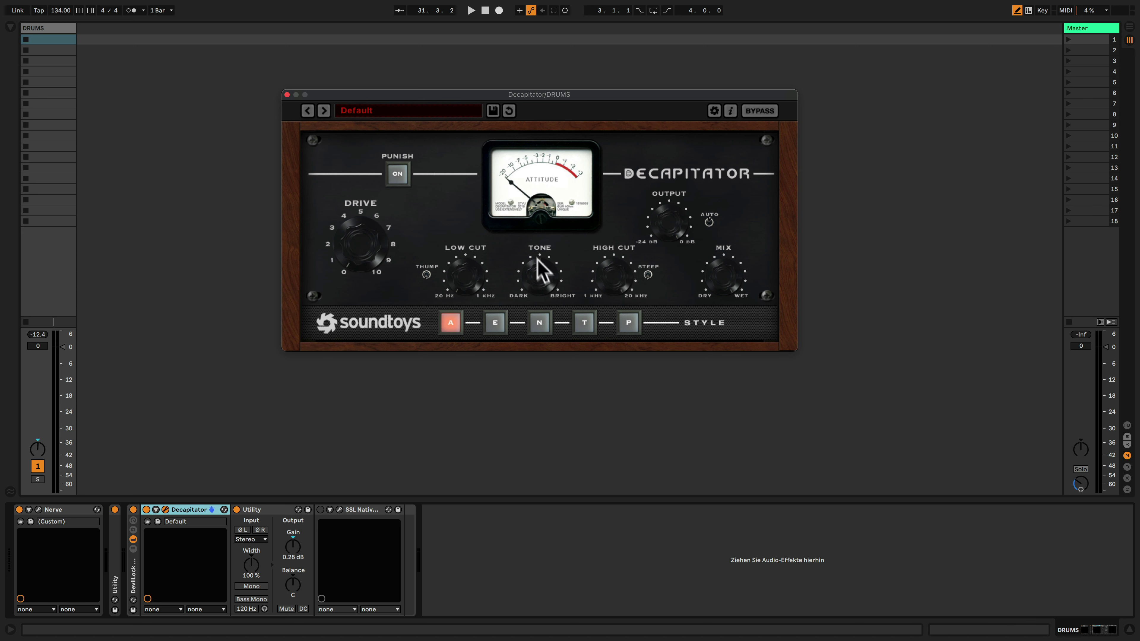
drag(540, 268, 552, 290)
alt+click(548, 286)
Start playback and work Decapitator's Drive while compensating the level with Output
key(space)
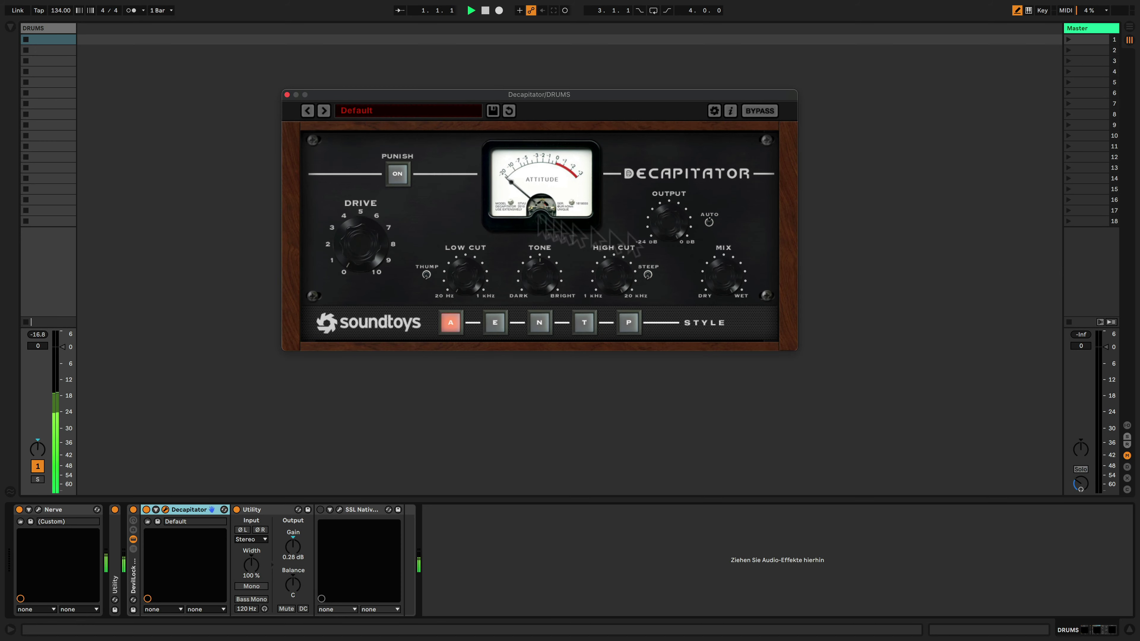
mouse_move(373, 246)
mouse_down()
mouse_move(371, 215)
mouse_move(640, 240)
mouse_move(369, 254)
mouse_move(359, 228)
mouse_up()
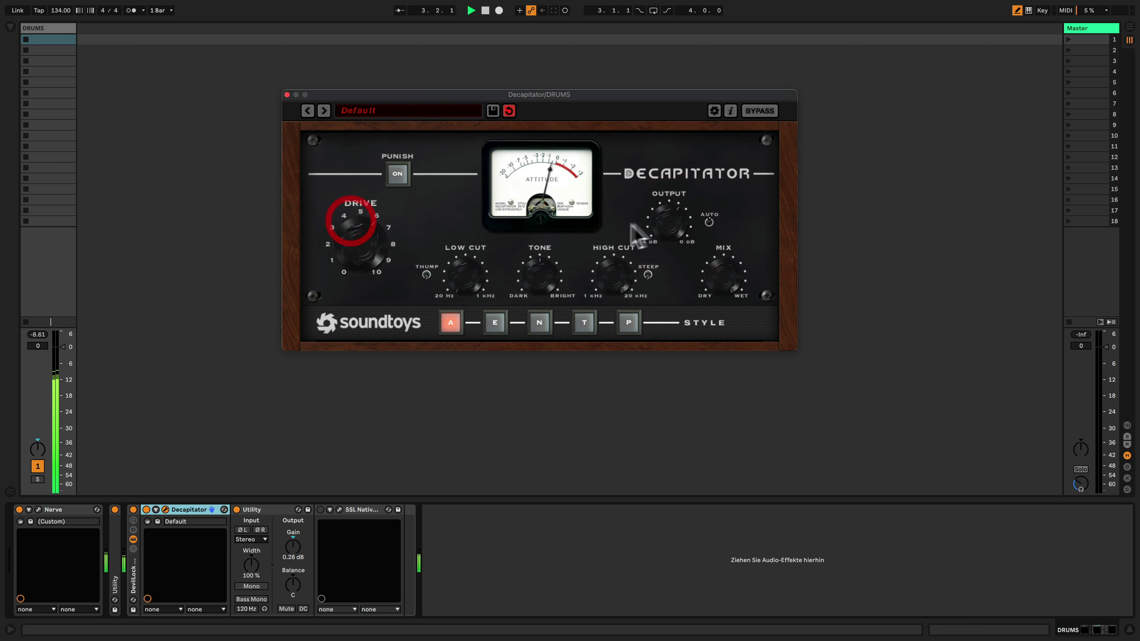
drag(664, 243, 666, 244)
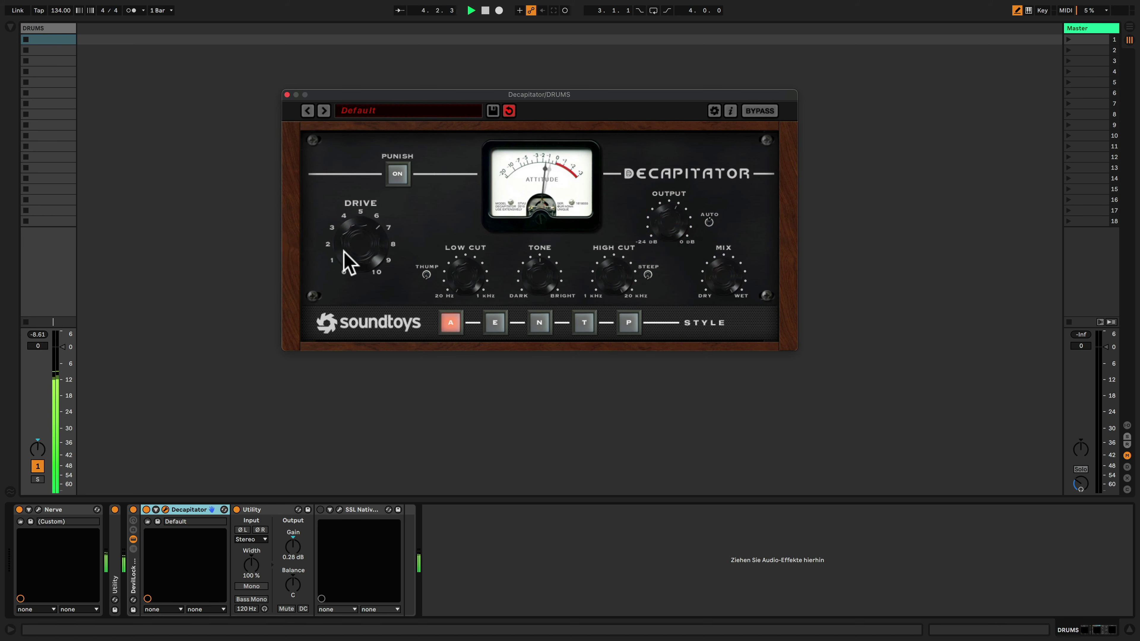
mouse_move(343, 251)
mouse_down()
mouse_move(341, 234)
mouse_move(342, 268)
mouse_up()
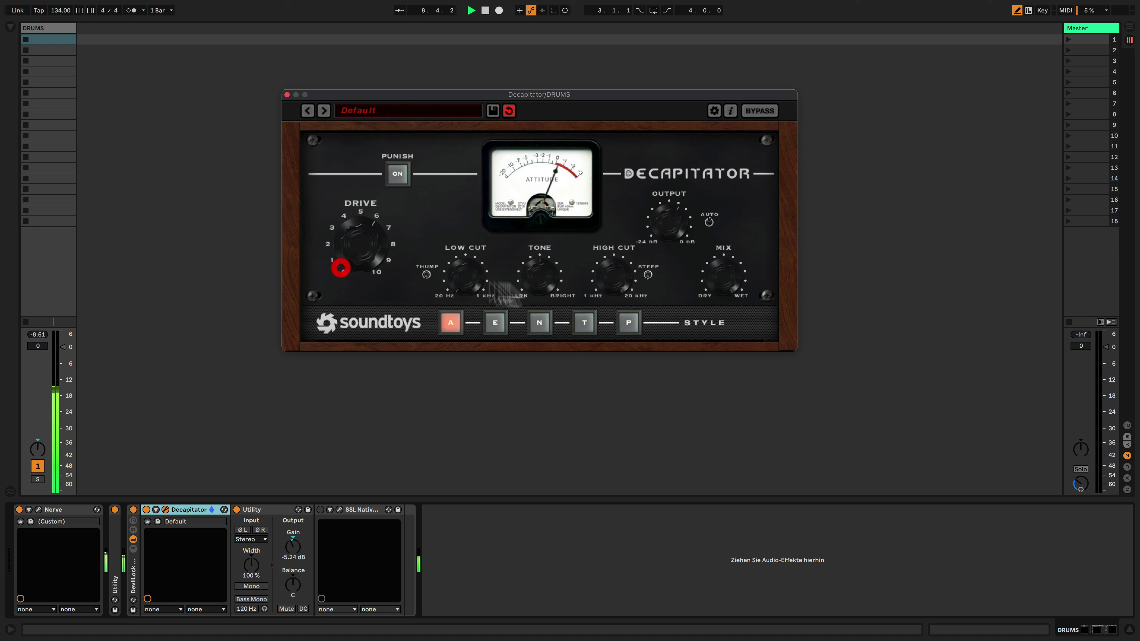
Try shaping the distorted drums with Decapitator's Low Cut, Thump switch and Tone
drag(464, 260, 462, 348)
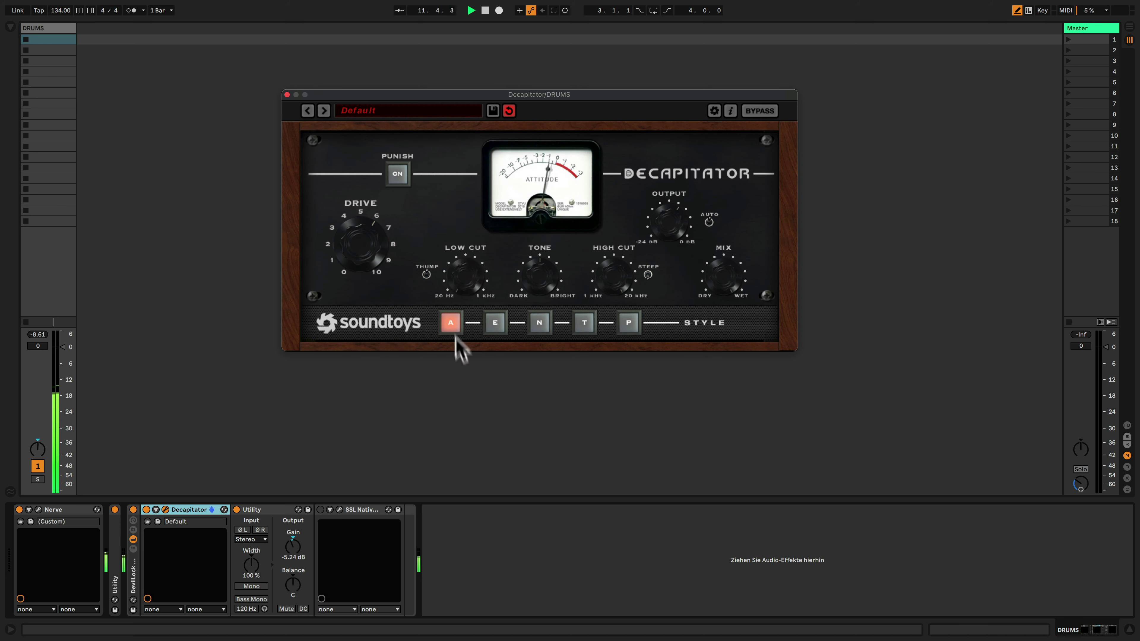
click(426, 275)
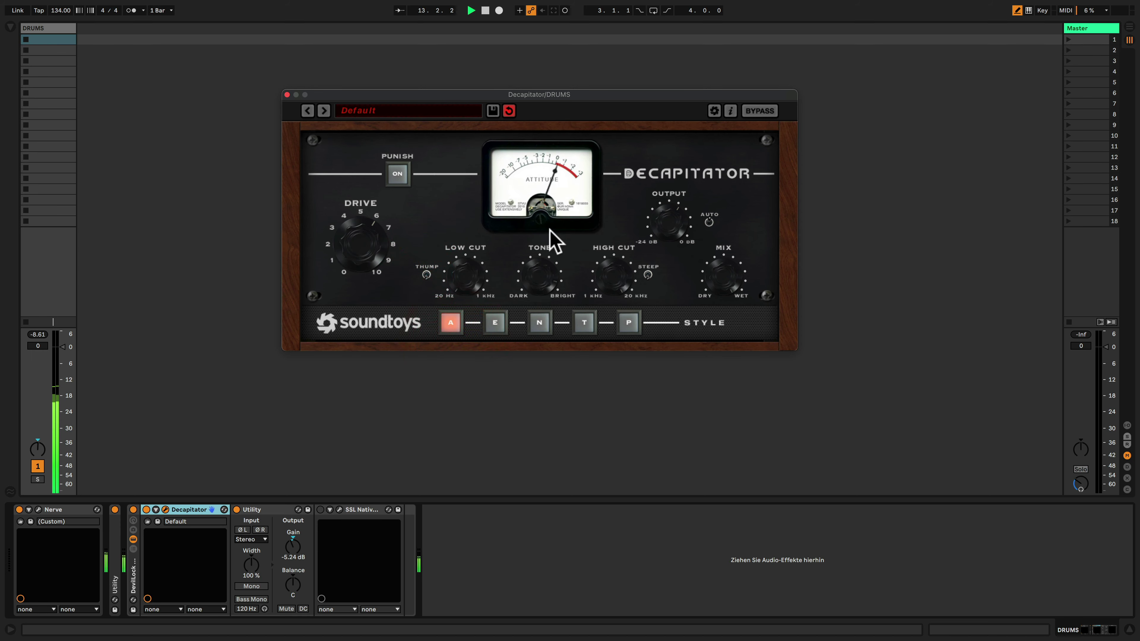
mouse_move(545, 276)
mouse_down()
mouse_move(539, 316)
mouse_move(544, 279)
mouse_up()
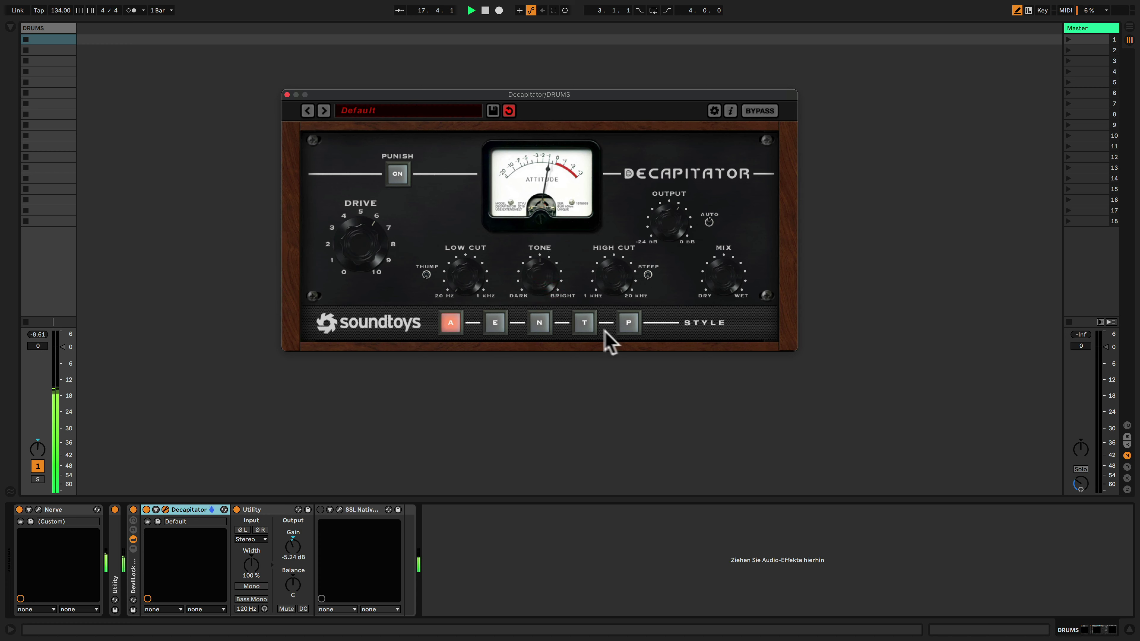
Compare Decapitator's T and P styles at different Drive amounts and return to style A
click(587, 324)
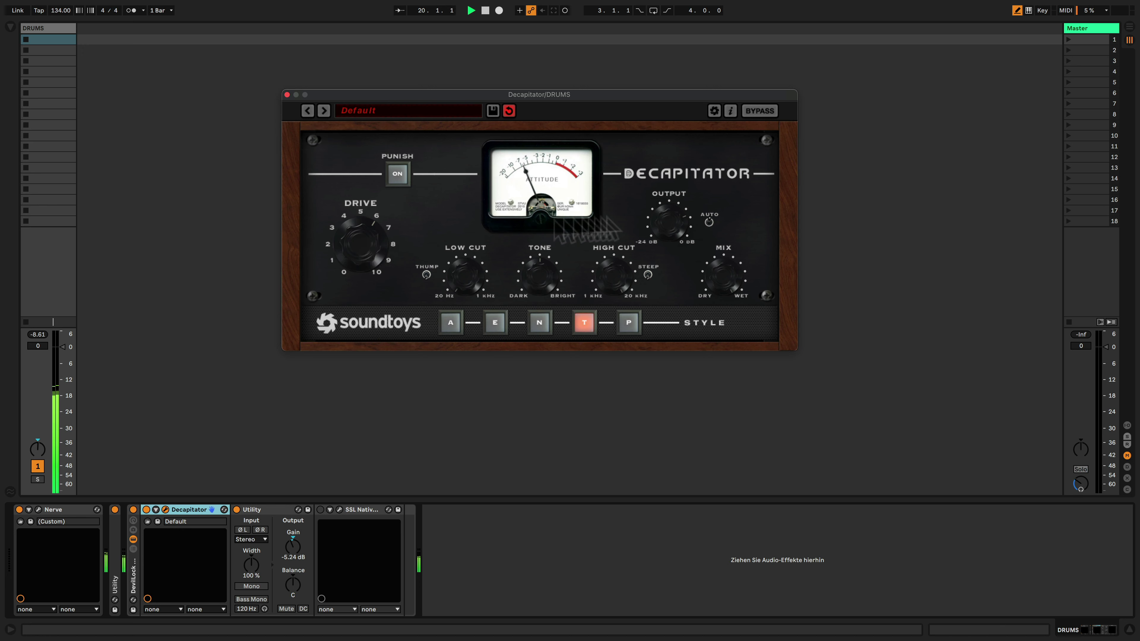
drag(395, 247, 361, 262)
click(628, 323)
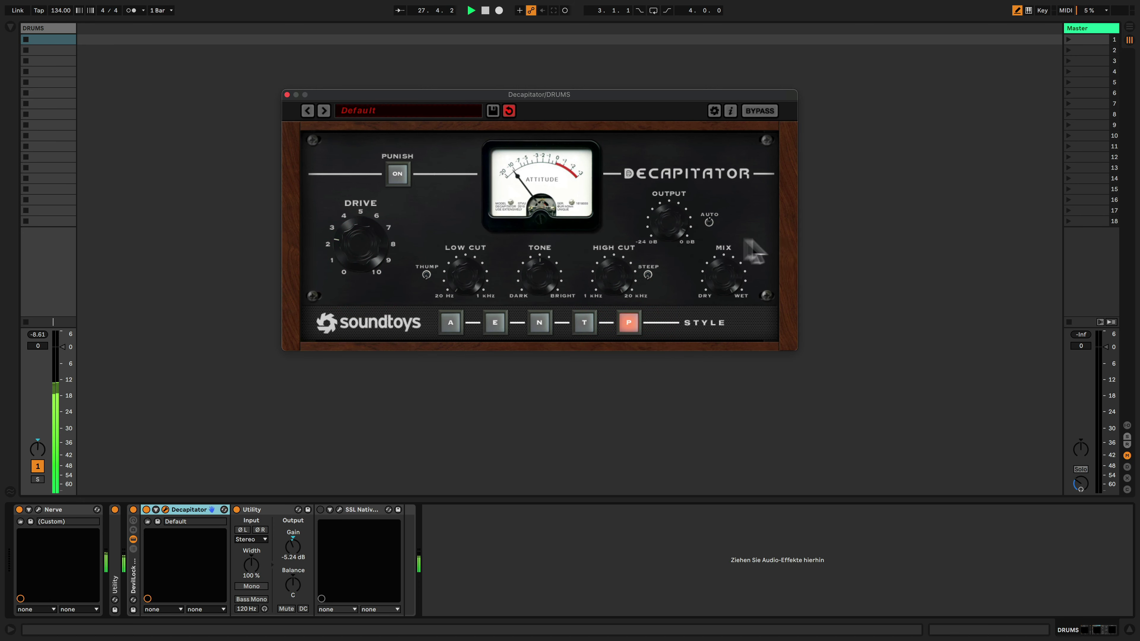
drag(374, 242, 363, 211)
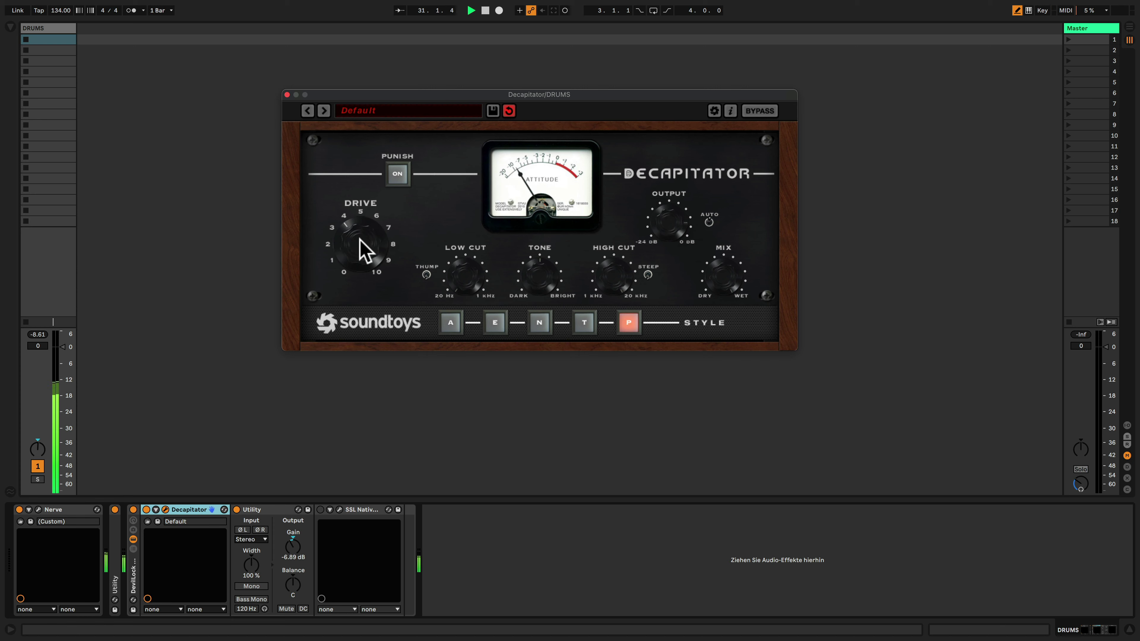
mouse_move(360, 238)
mouse_down()
mouse_move(358, 247)
mouse_move(377, 239)
mouse_up()
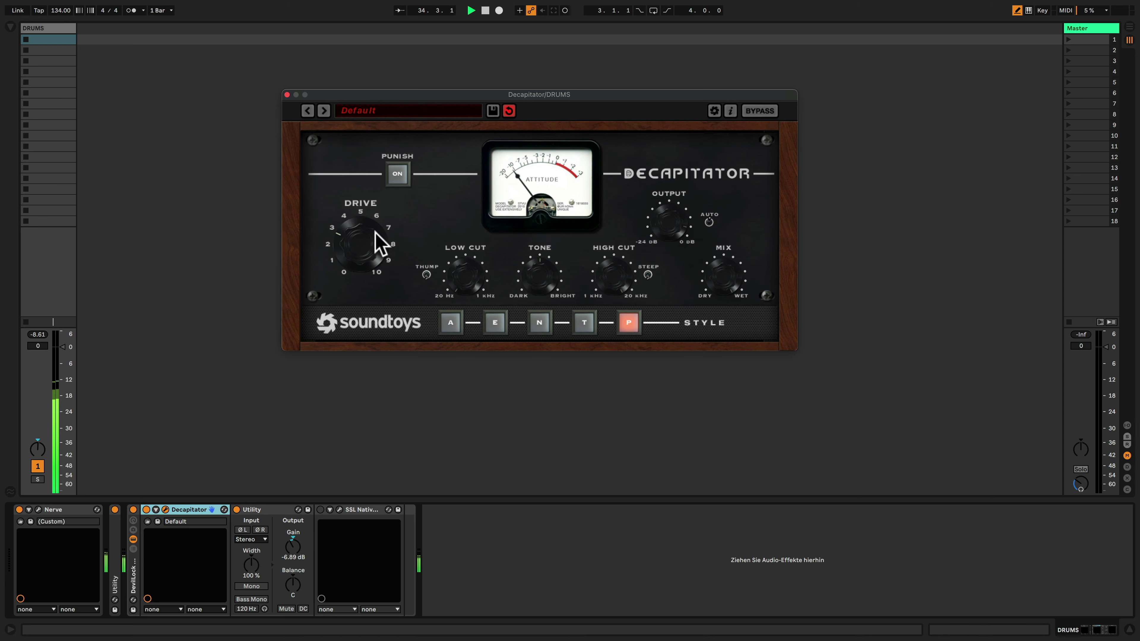
click(451, 322)
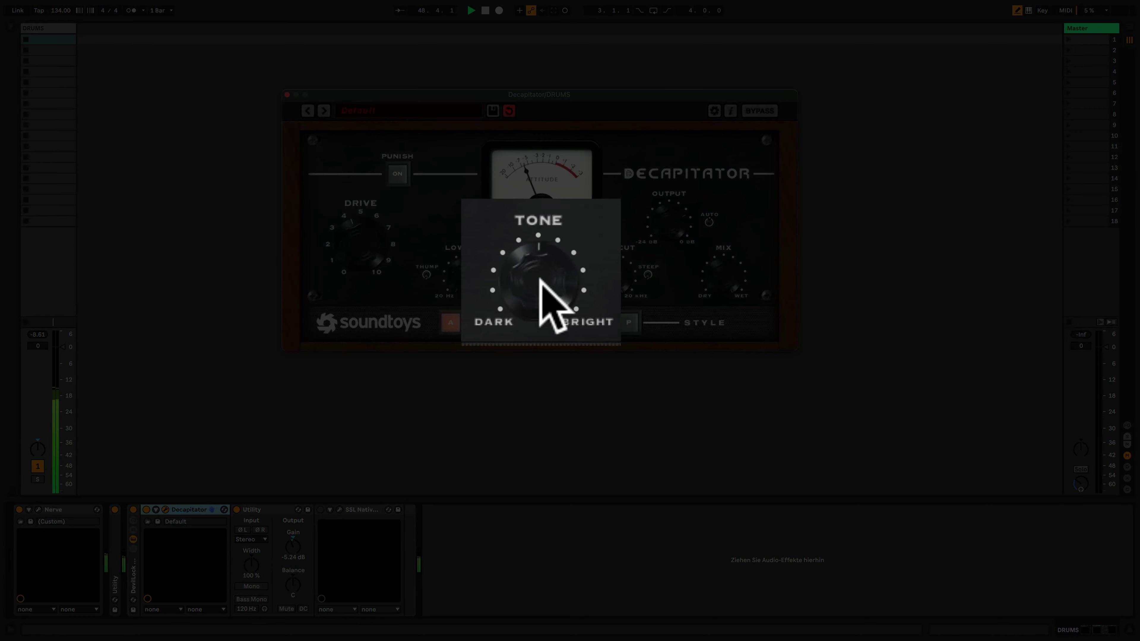
Sweep Decapitator's Tone, restart playback, and enable Punish while adjusting the Output level
drag(540, 280, 567, 313)
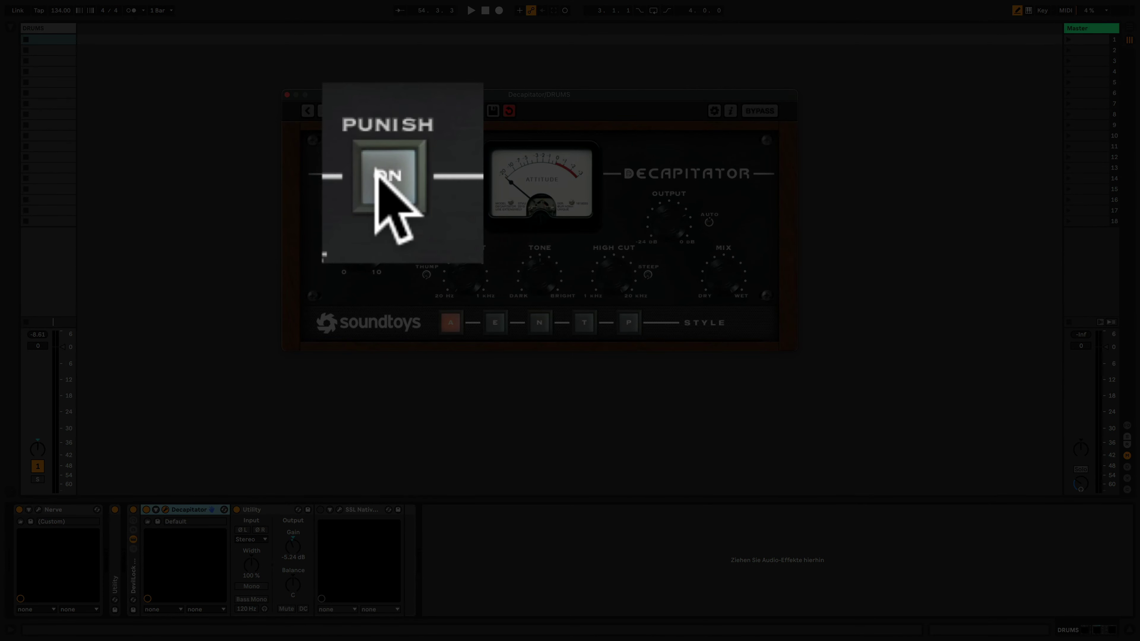
key(space)
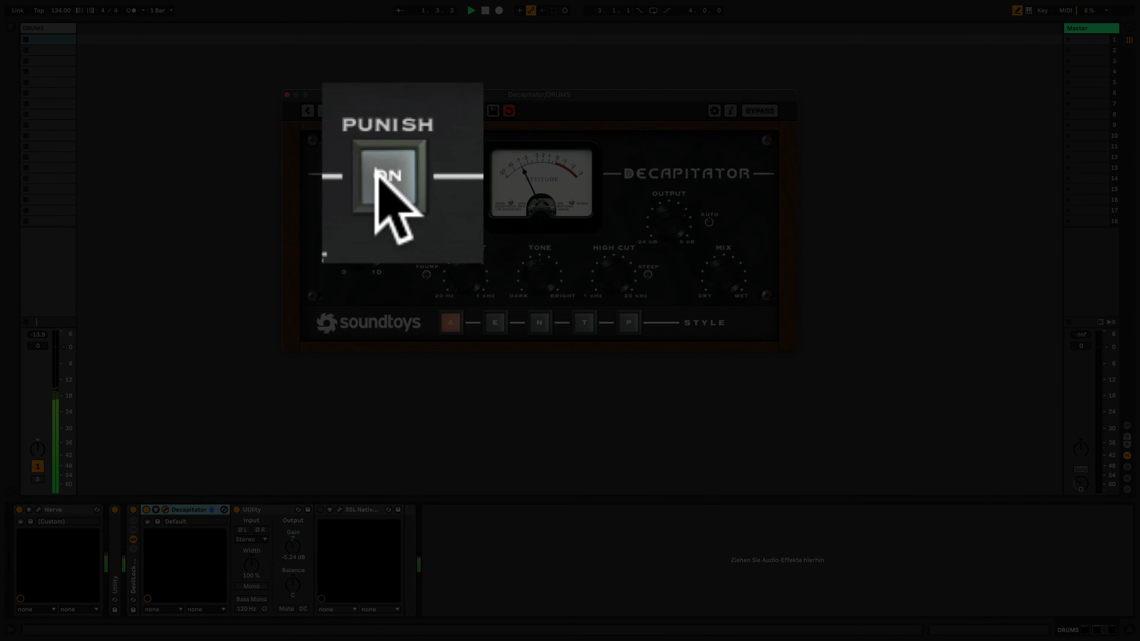
click(376, 173)
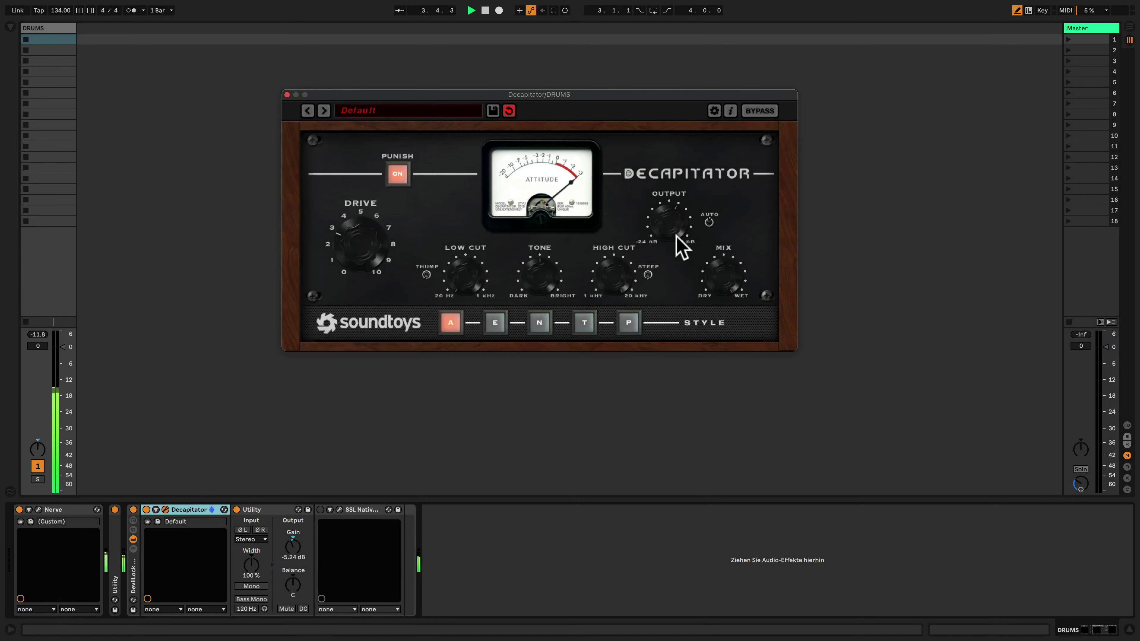
click(674, 239)
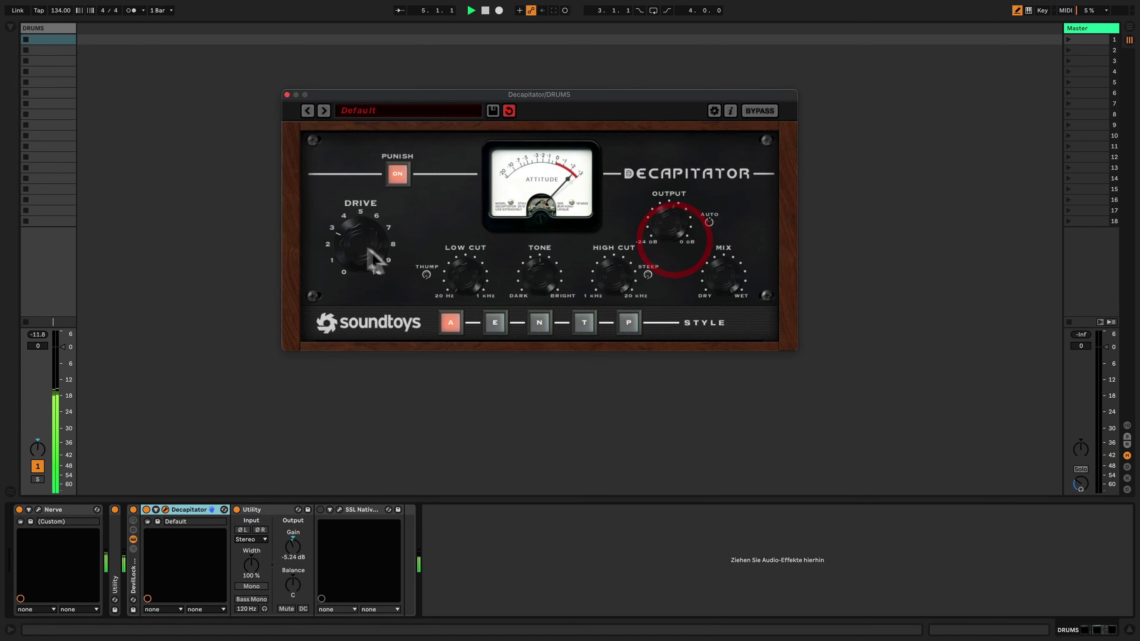
With Punish engaged, compare the T and P styles while adjusting the Drive and ending on P
click(586, 323)
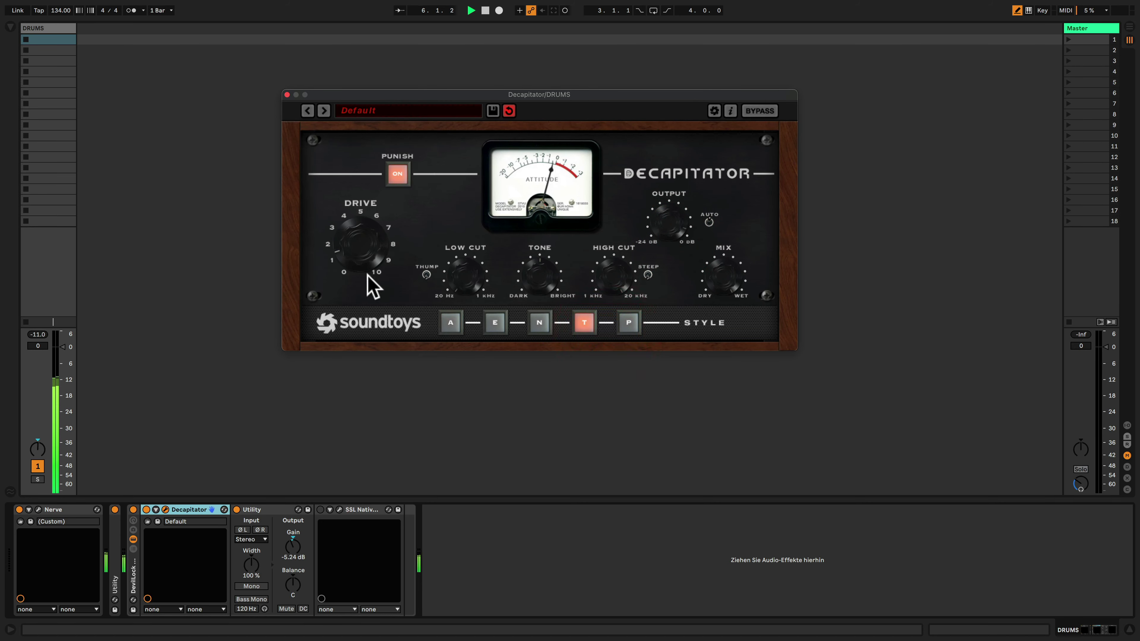
drag(377, 270, 377, 281)
click(633, 323)
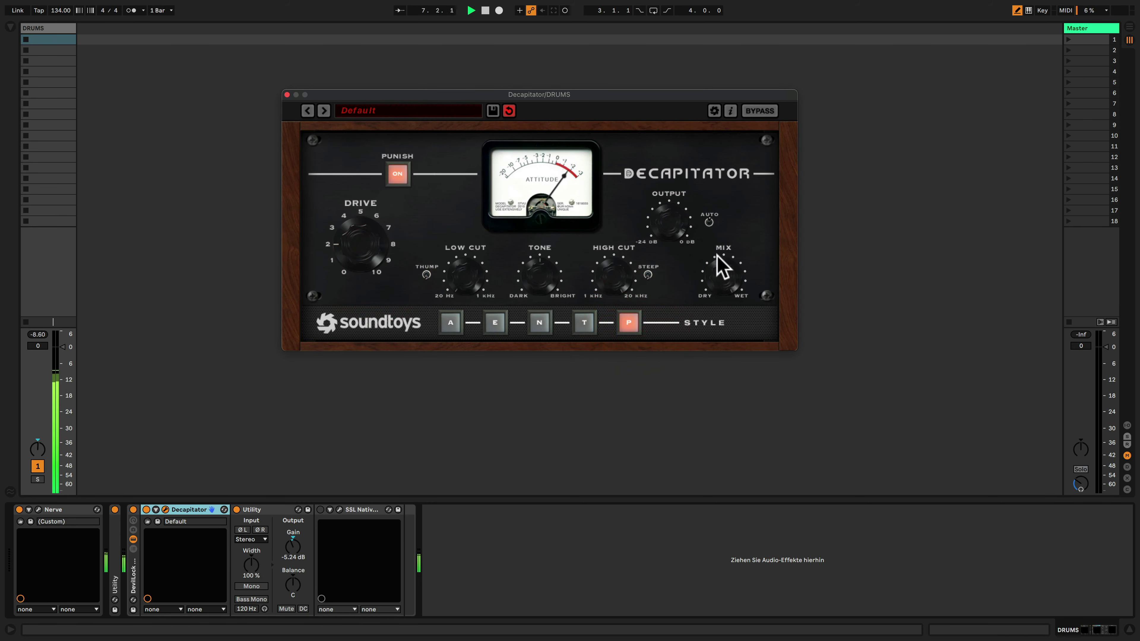
click(675, 258)
Turn off Punish and readjust Decapitator's Output and Drive, setting the Drive slightly below 2
click(404, 173)
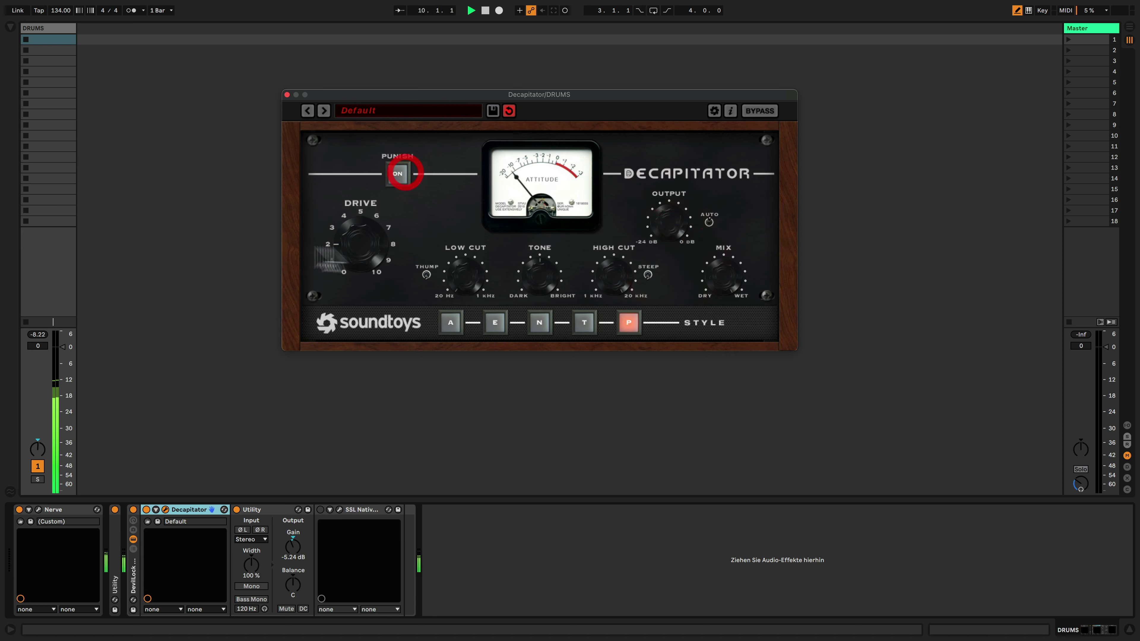
click(663, 223)
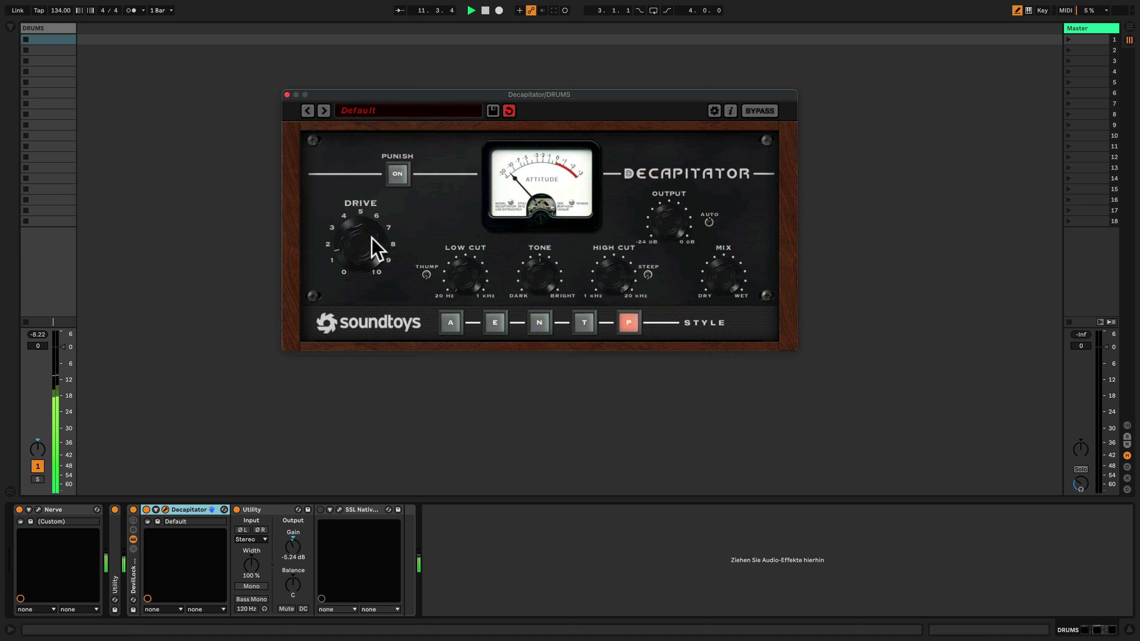
click(375, 249)
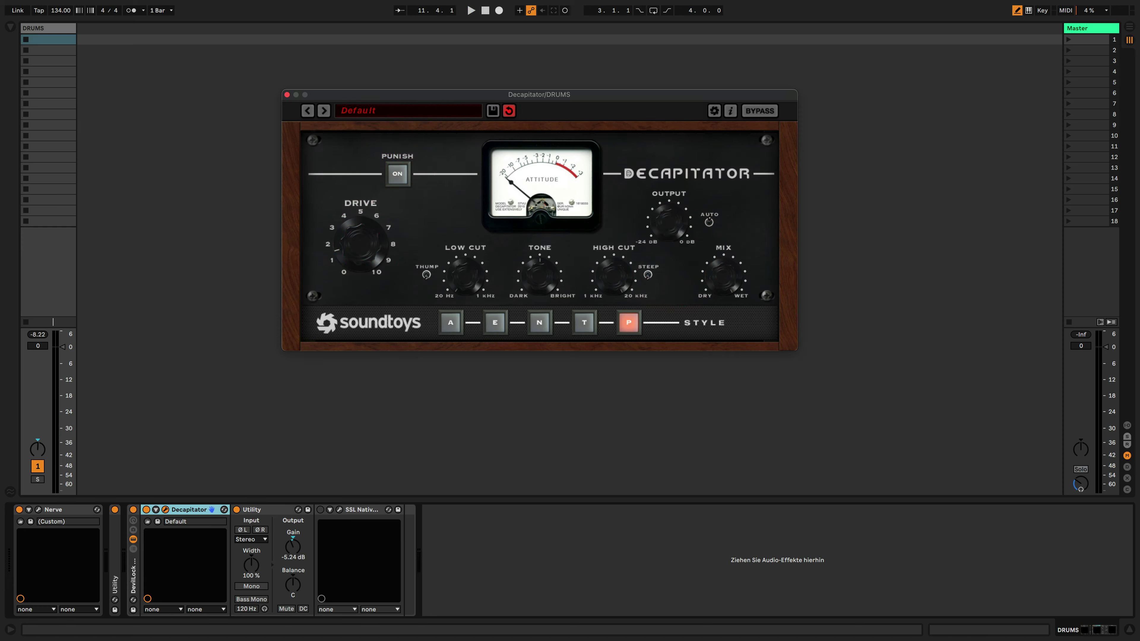